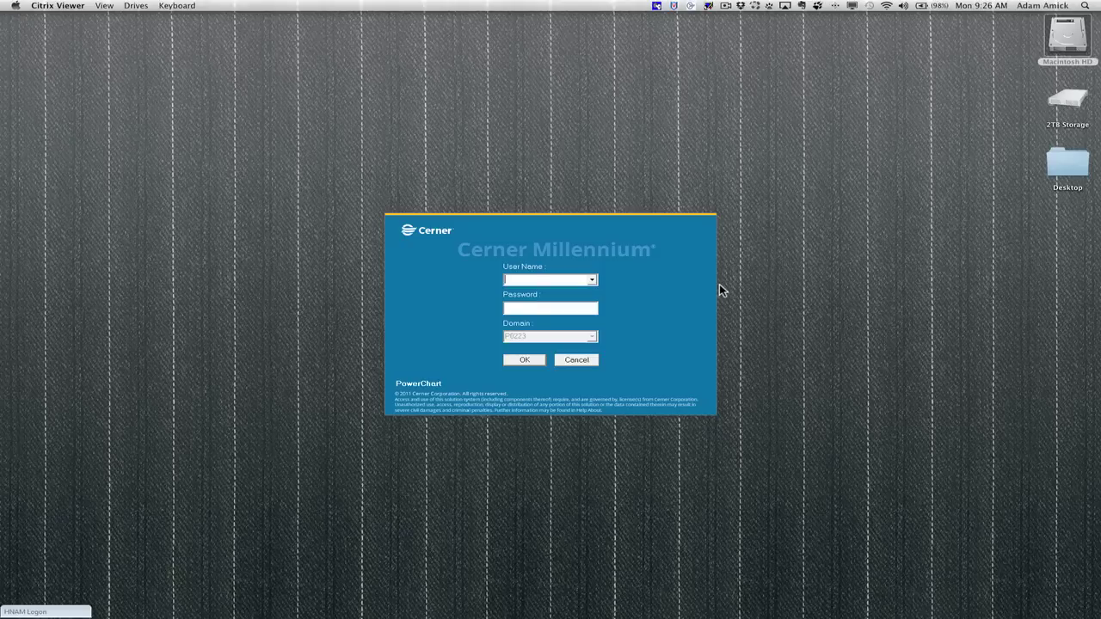
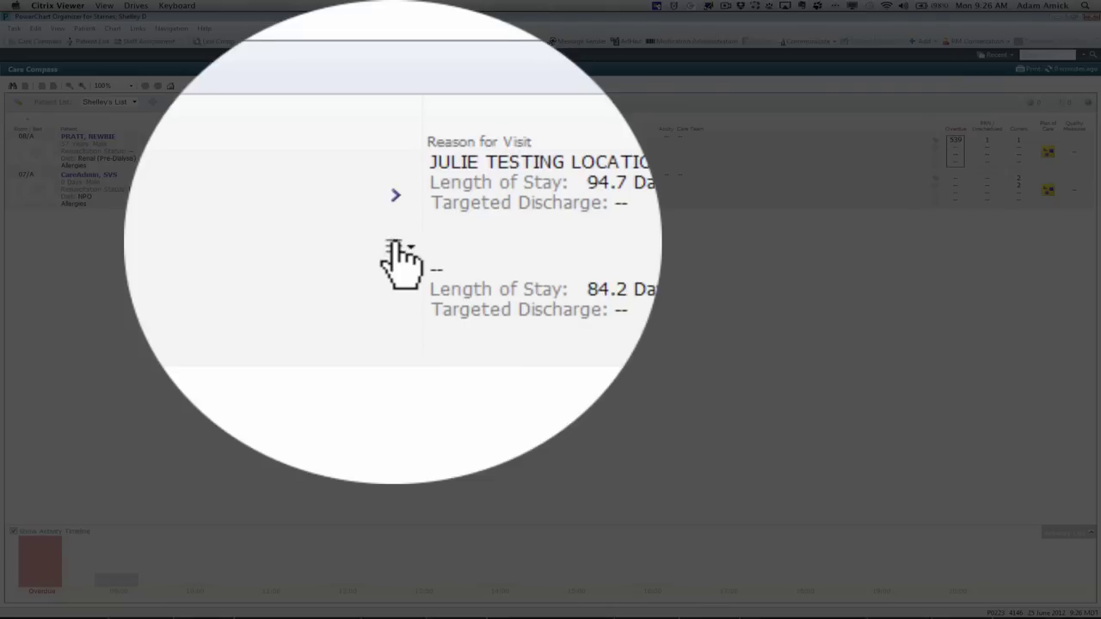
Step: Open the bed 08/A patient's chart on Interactive View / I&O from the action menu
left_click(396, 248)
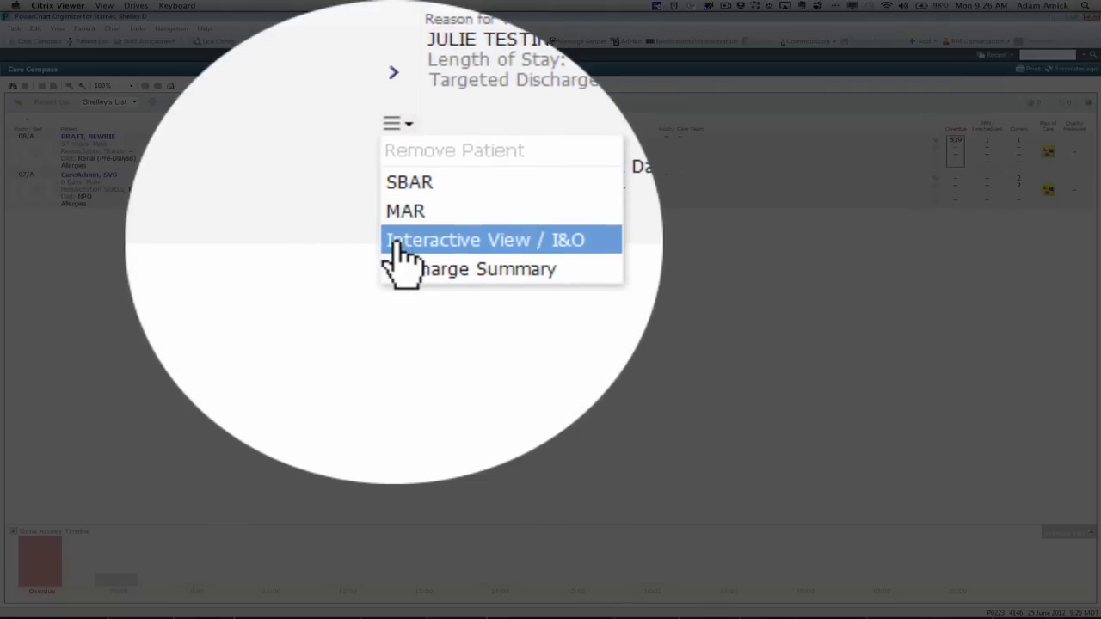
left_click(394, 208)
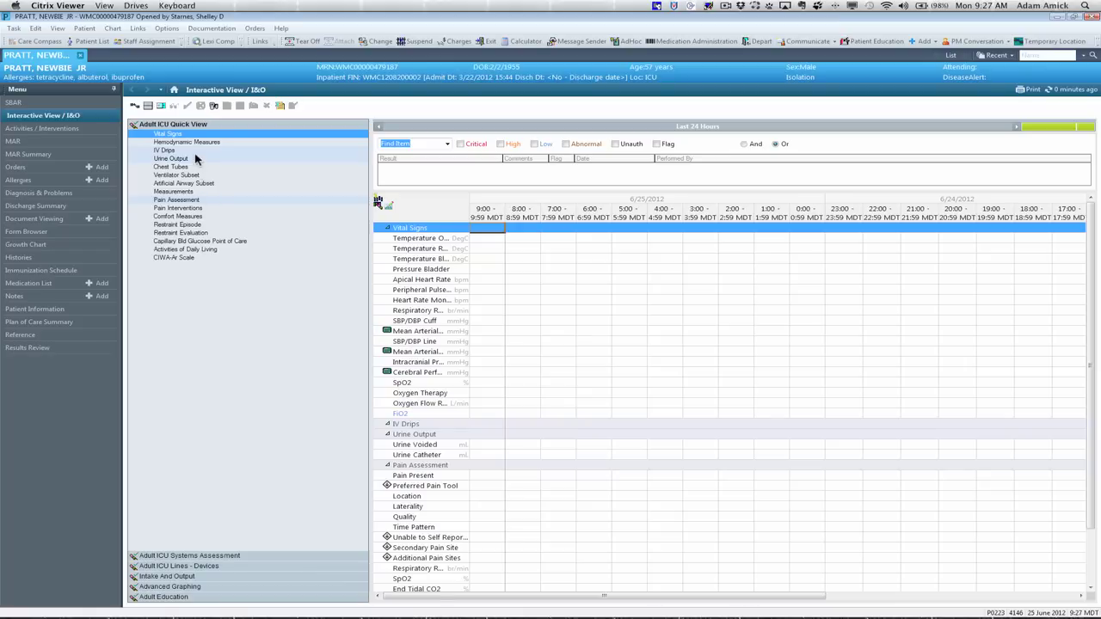
left_click(153, 134)
Step: Switch to the patient's Orders page to review the active orders
left_click(23, 169)
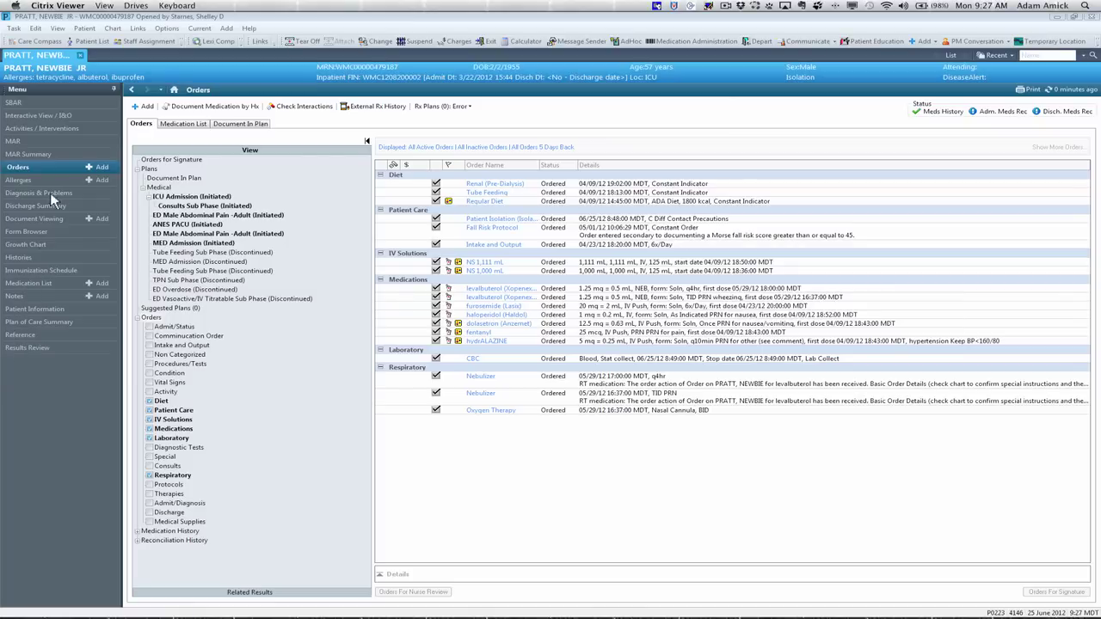
left_click(35, 114)
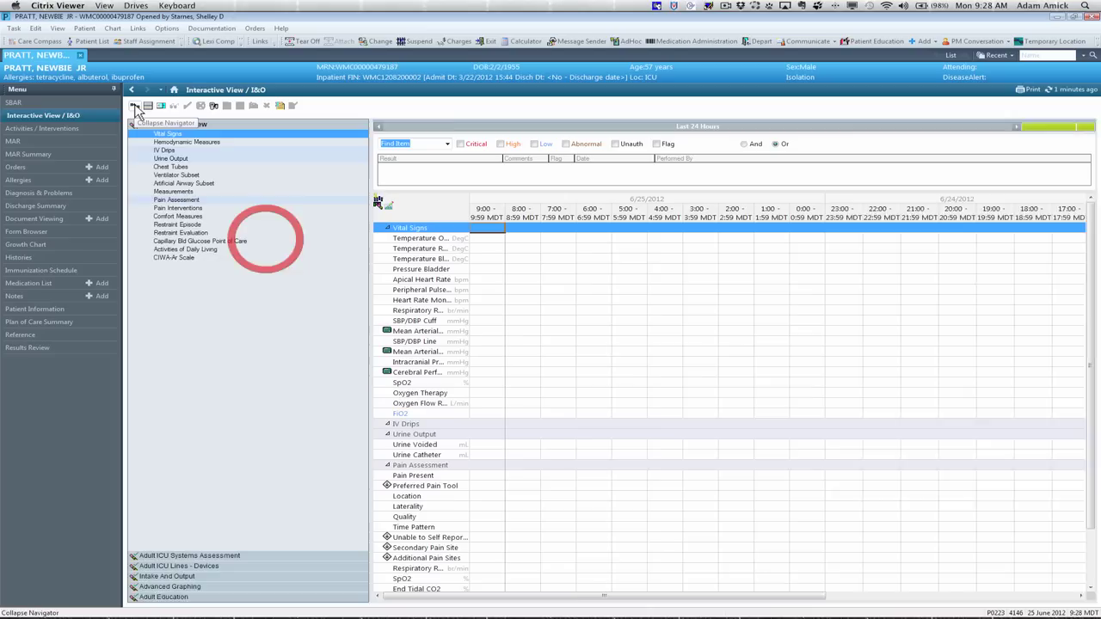
left_click(135, 107)
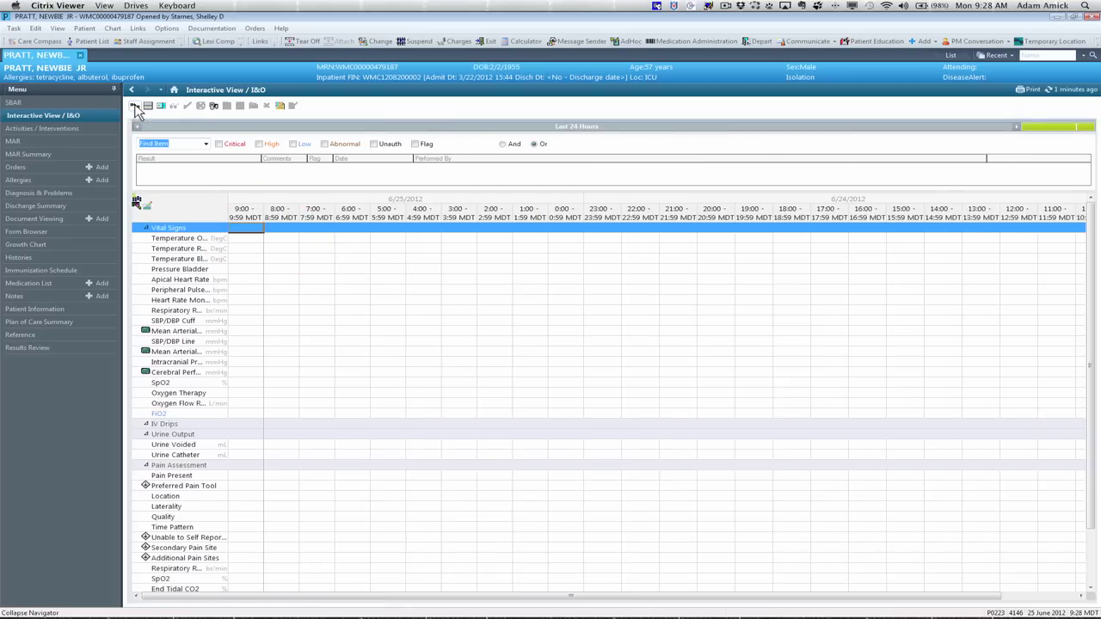
left_click(135, 107)
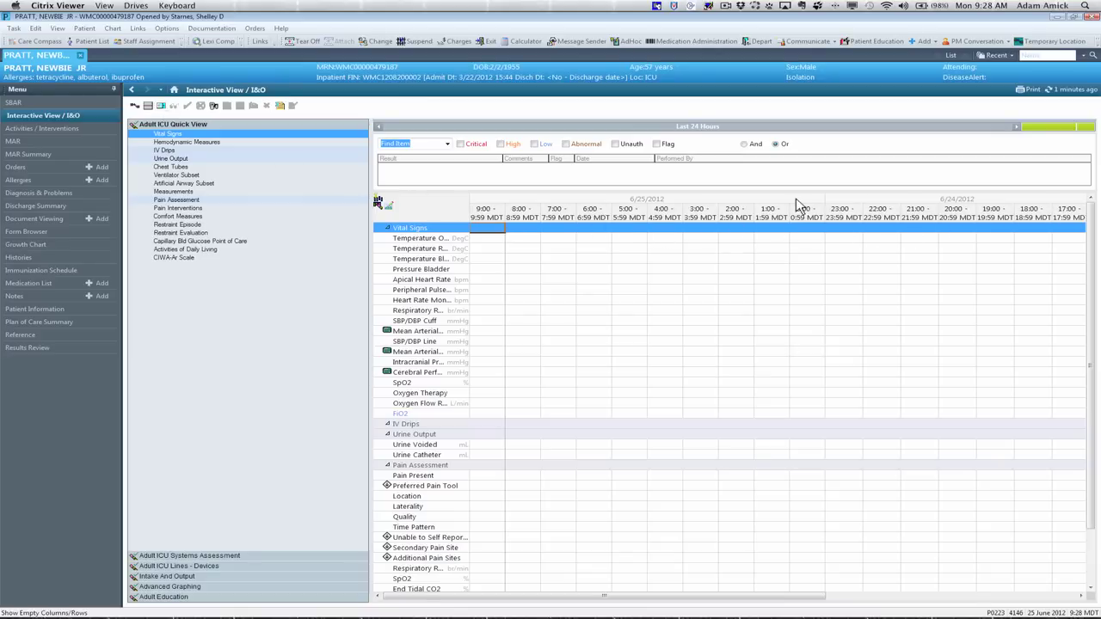
left_click(160, 107)
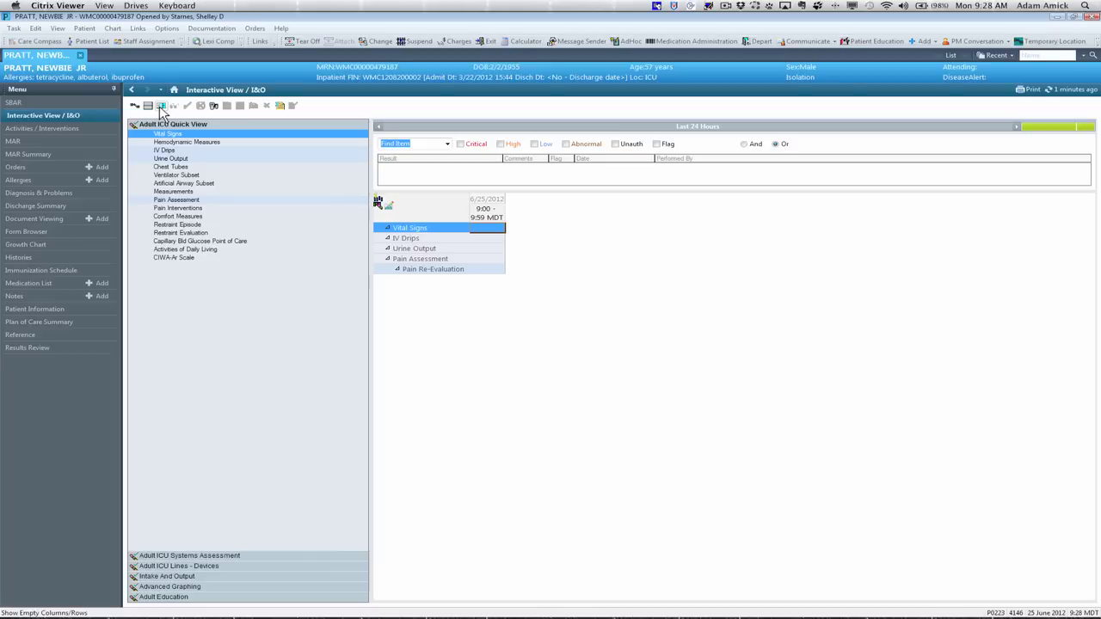
left_click(160, 107)
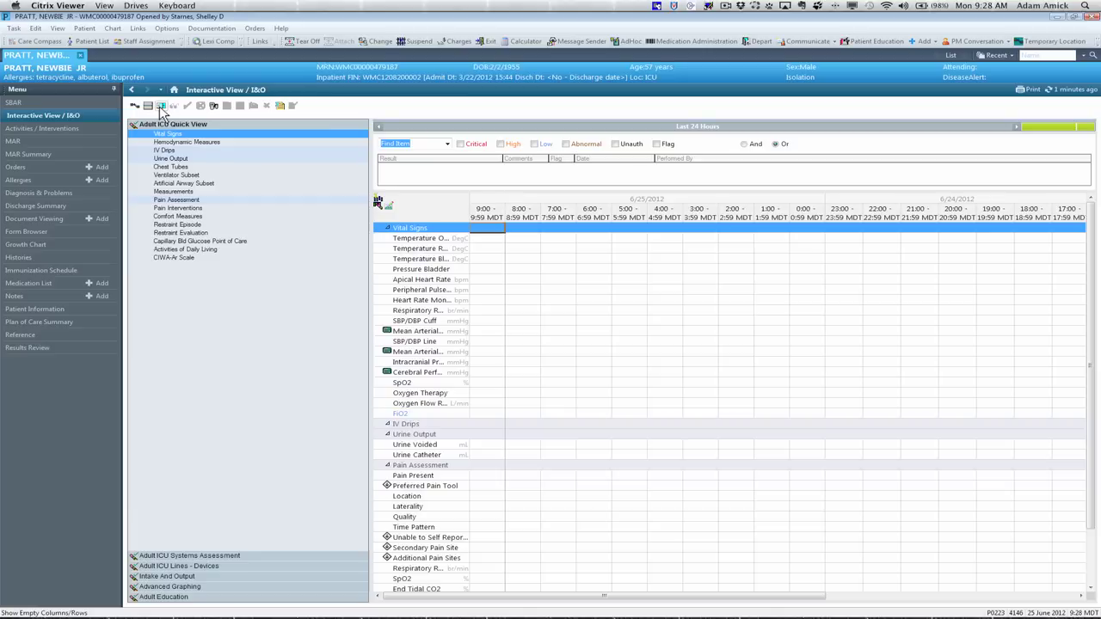
left_click(160, 107)
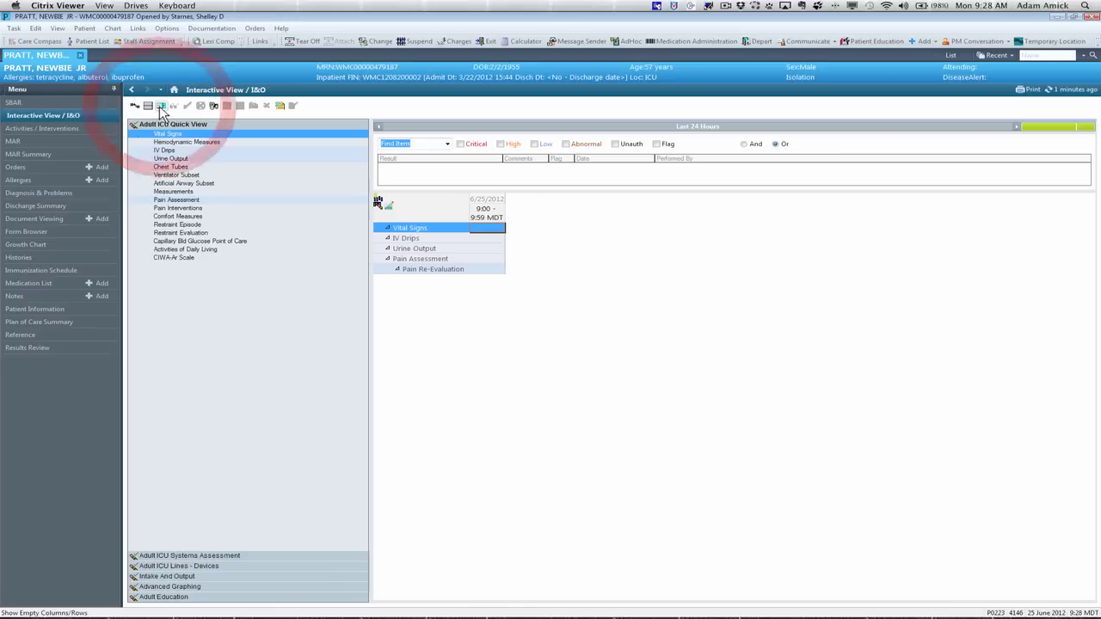
left_click(160, 107)
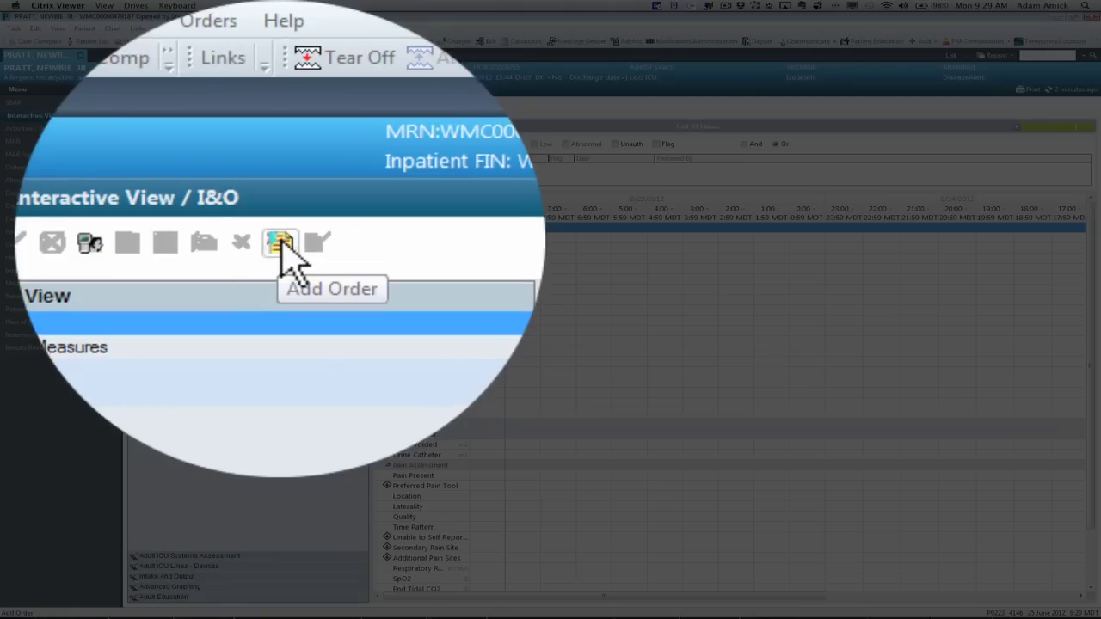
left_click(282, 244)
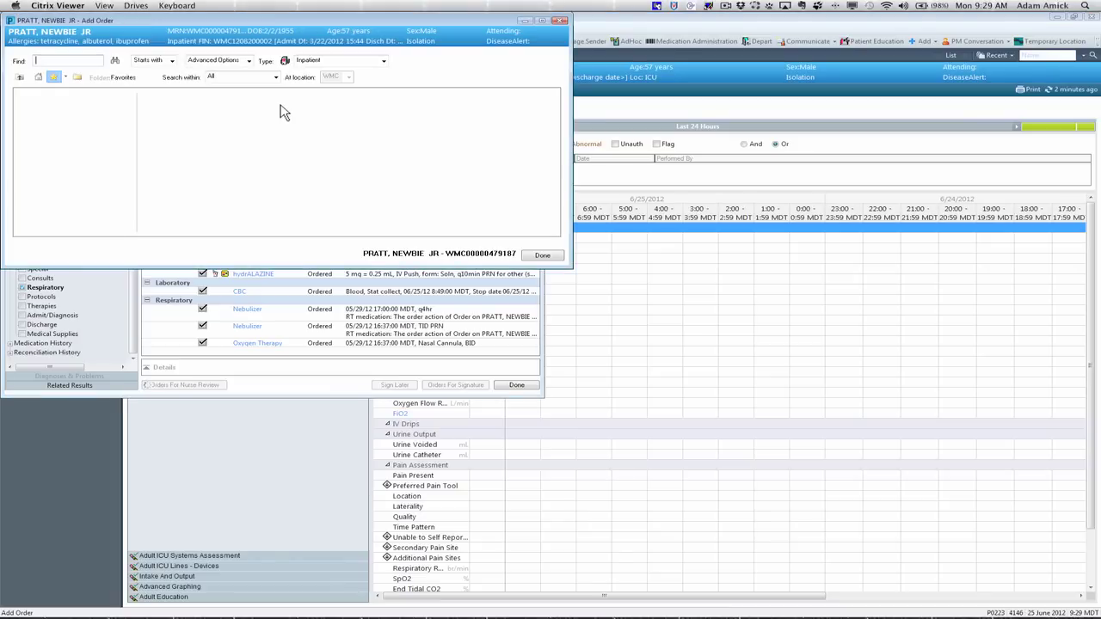
left_click(542, 257)
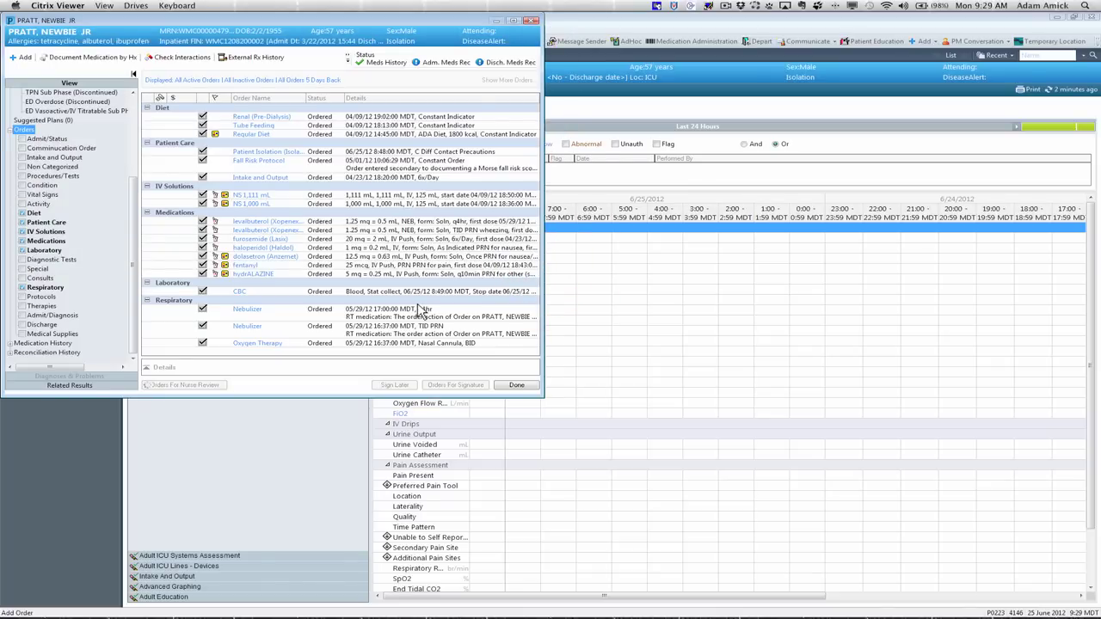
left_click(516, 386)
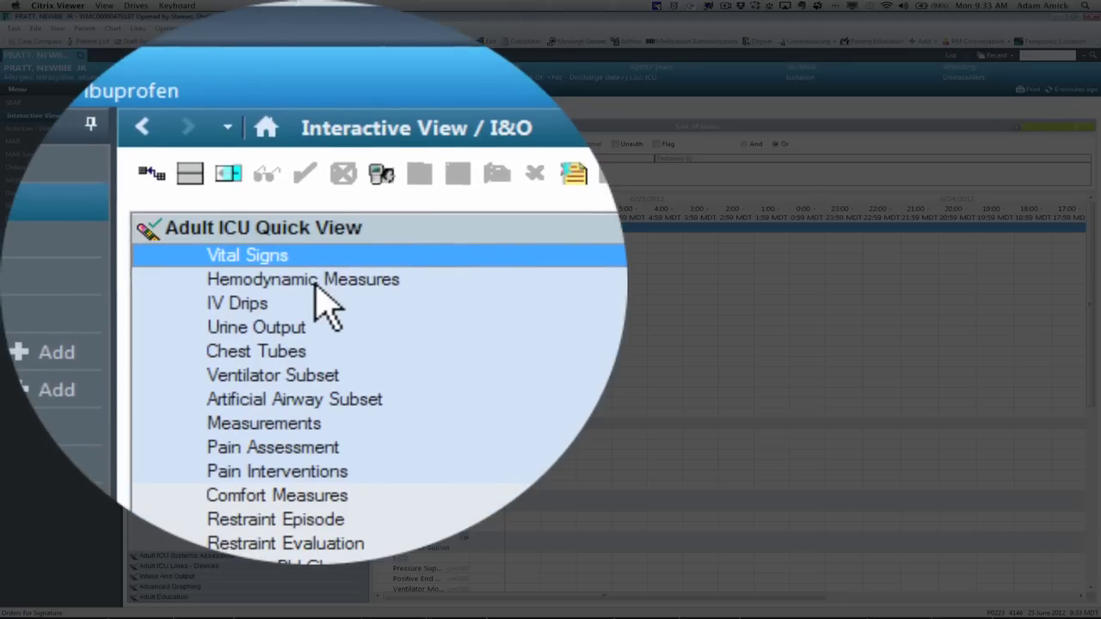
Step: Step through the Hemodynamic Measures, IV Drips, Urine Output, Chest Tubes, ventilator, airway and Measurements sections
left_click(316, 285)
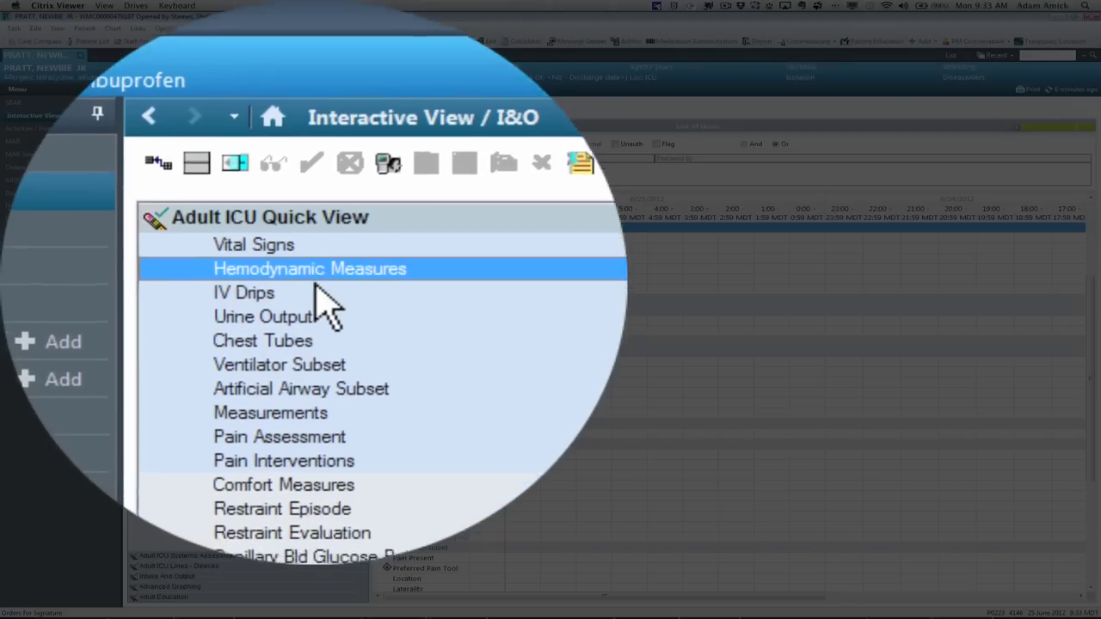
left_click(317, 285)
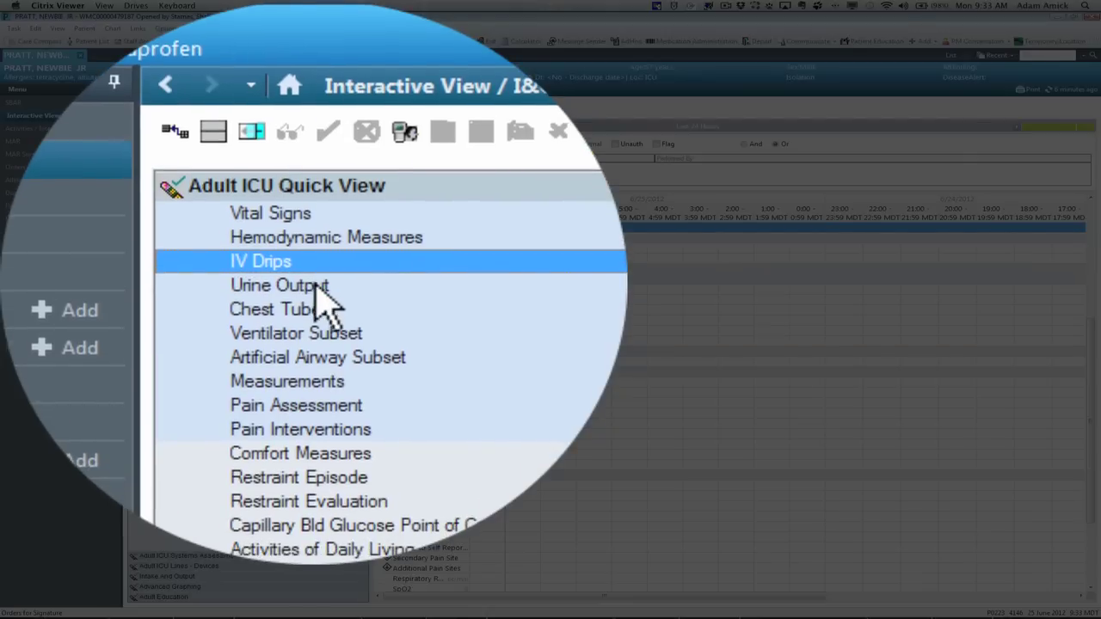
left_click(317, 284)
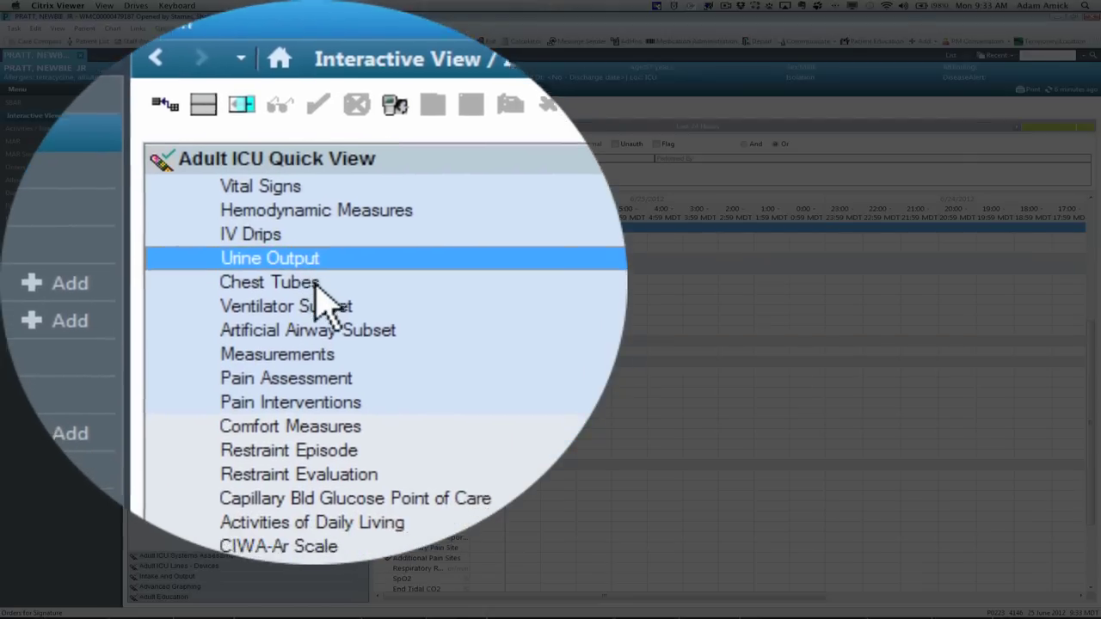
left_click(317, 285)
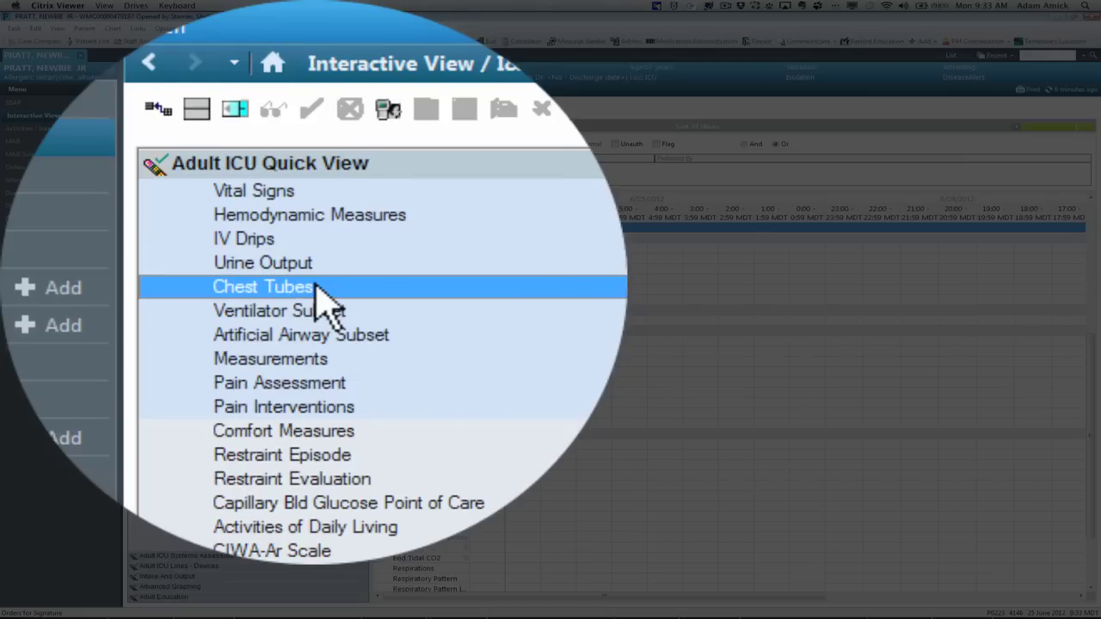
left_click(316, 285)
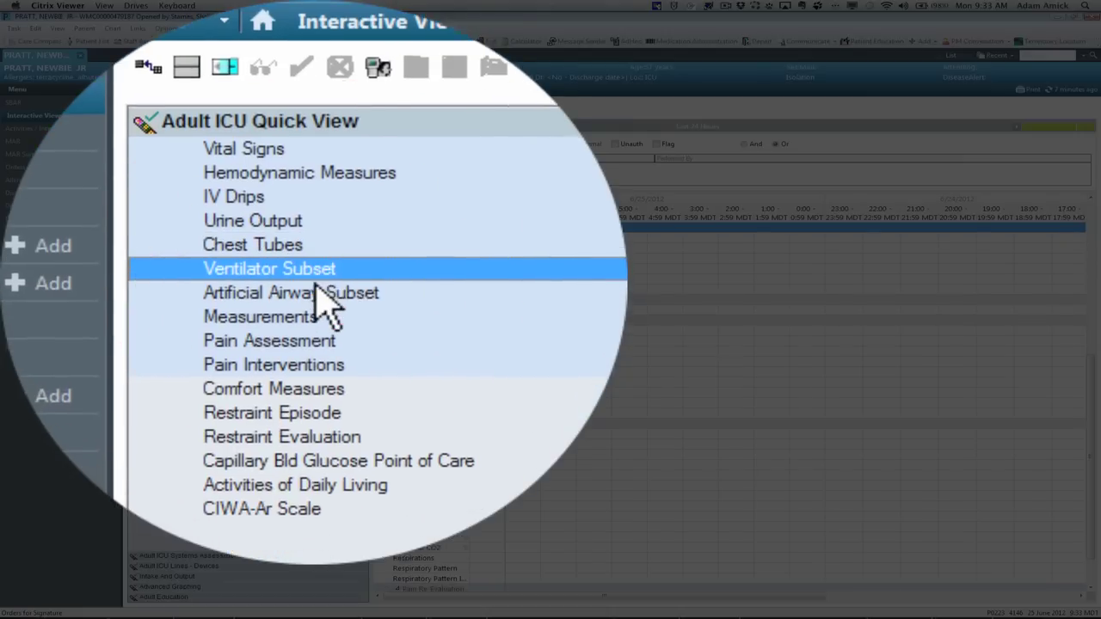
left_click(317, 291)
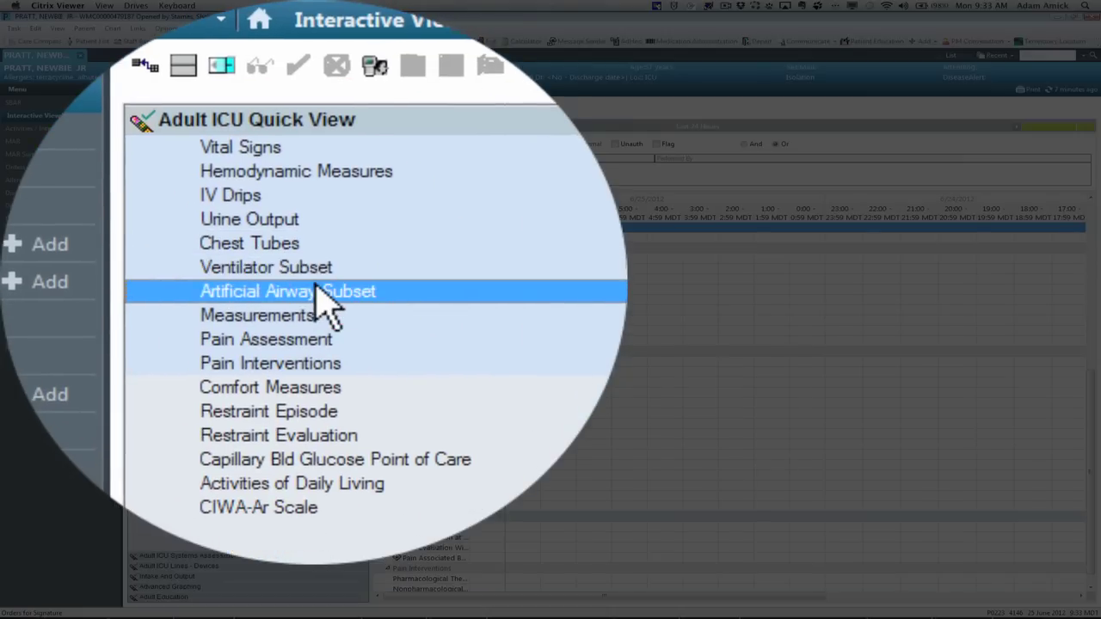
left_click(316, 284)
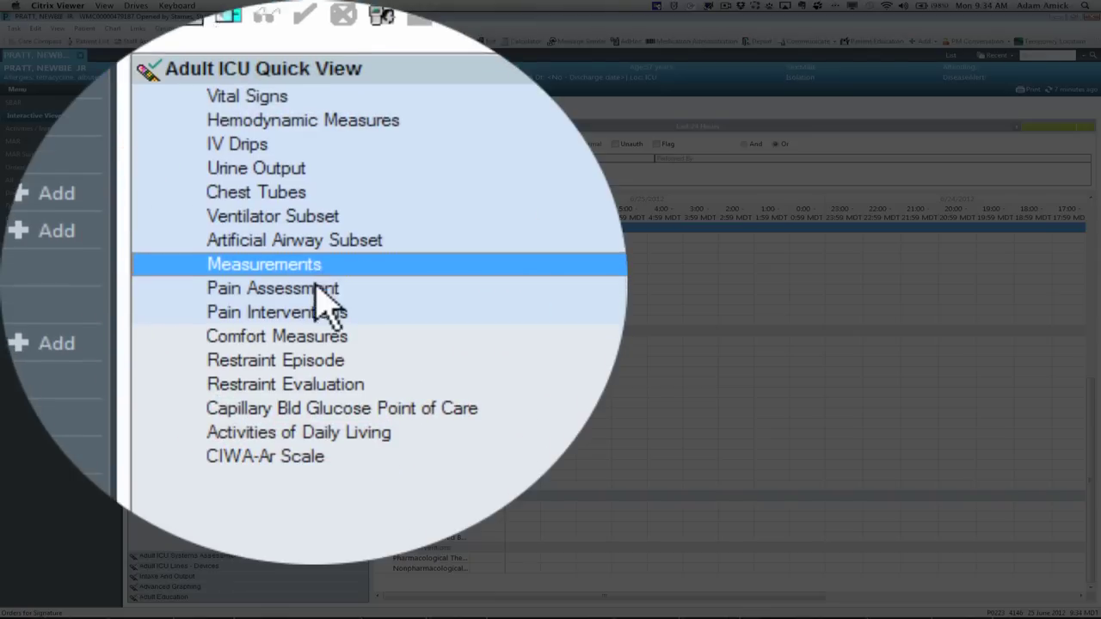
Step: Step through the Pain, Comfort, Restraint, Glucose, Activities of Daily Living and CIWA-Ar Scale sections
left_click(318, 303)
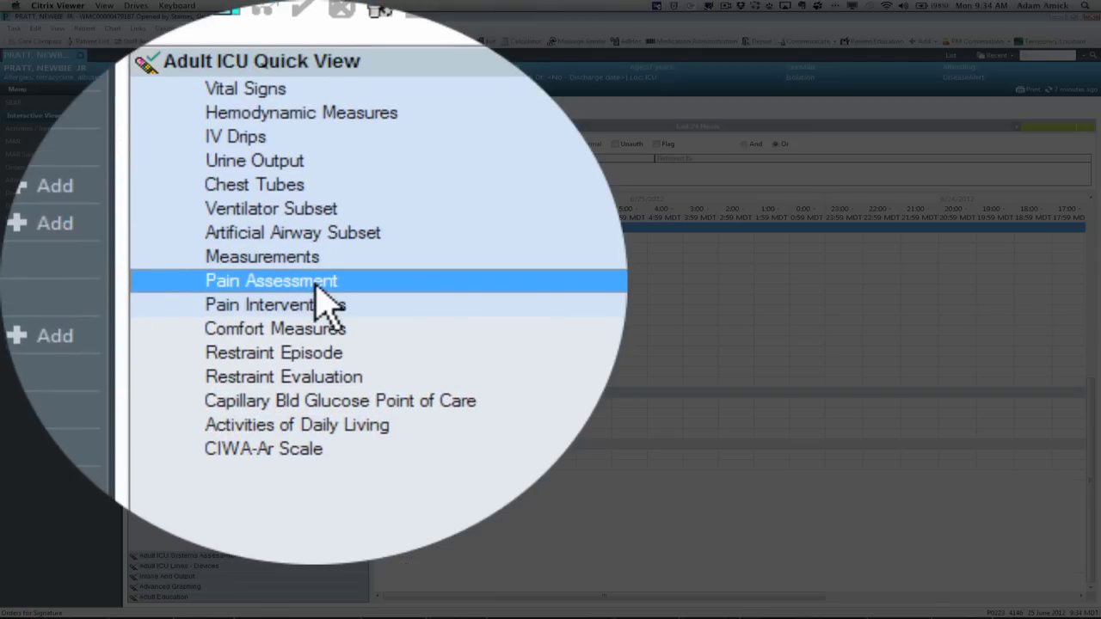
left_click(320, 292)
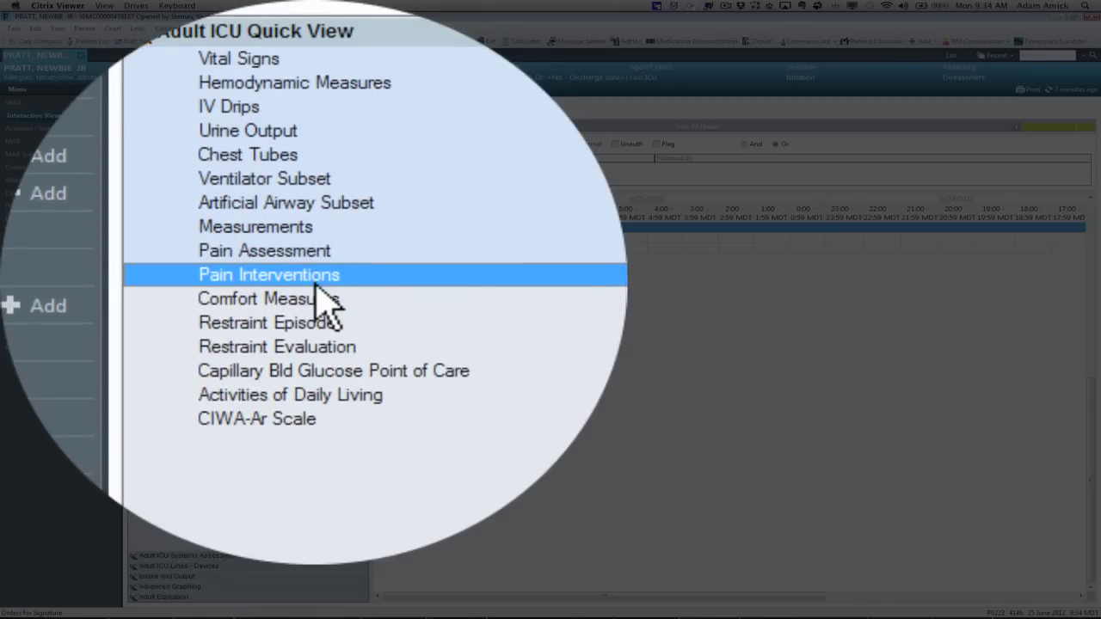
left_click(316, 285)
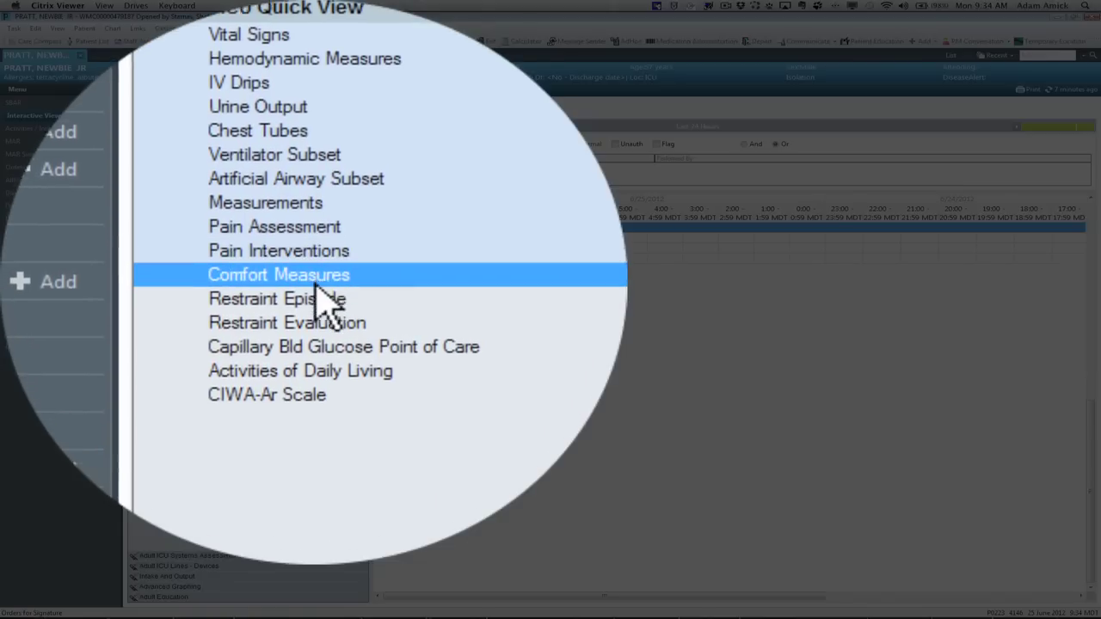
left_click(316, 287)
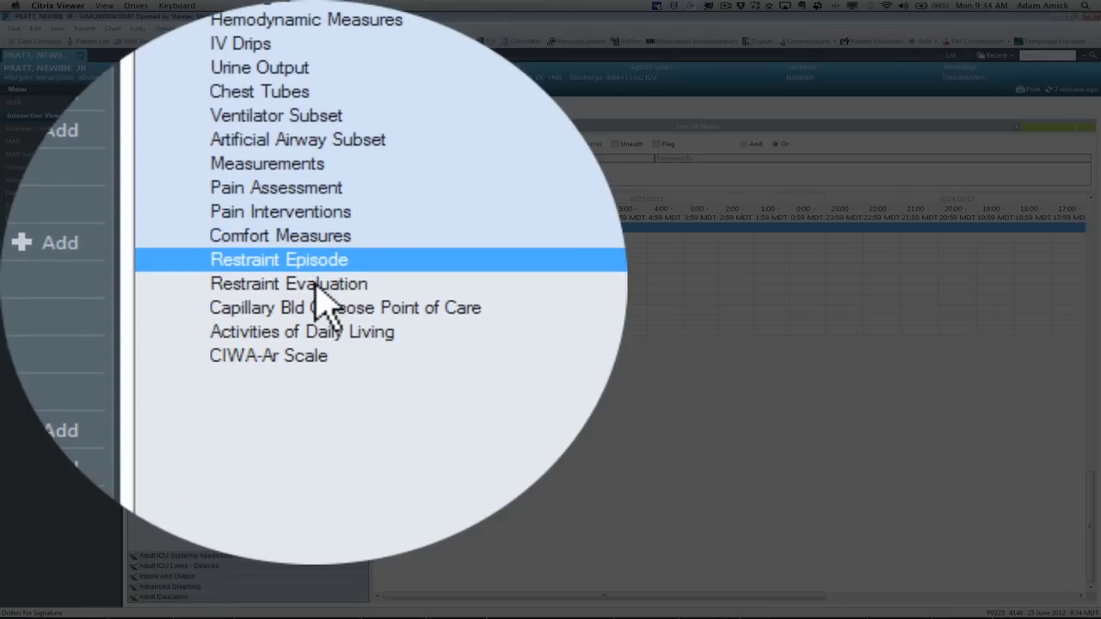
left_click(315, 284)
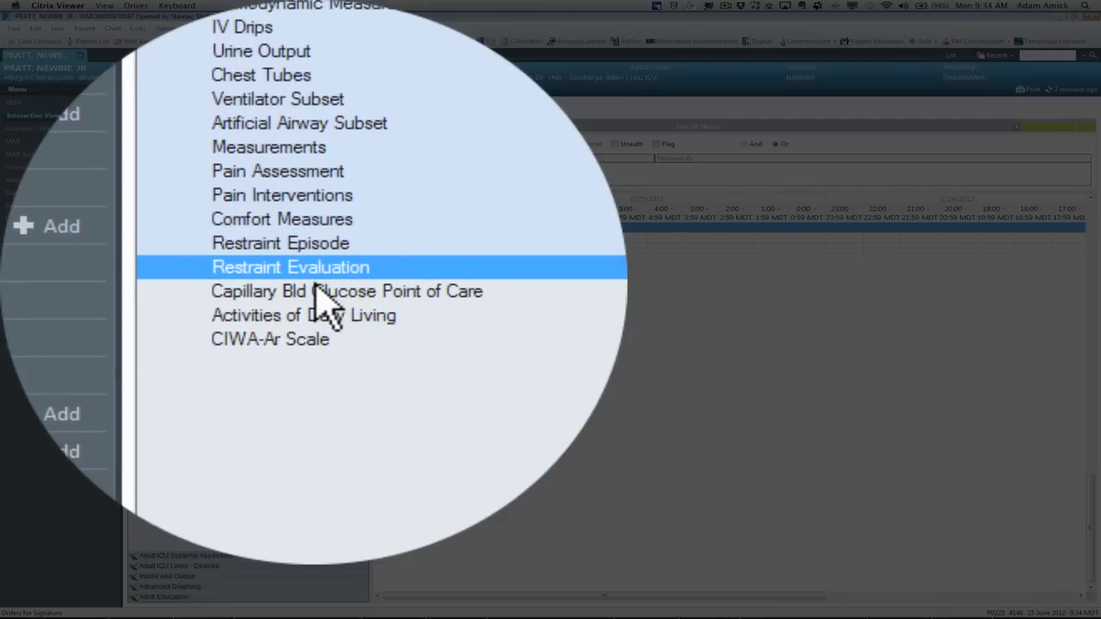
left_click(317, 291)
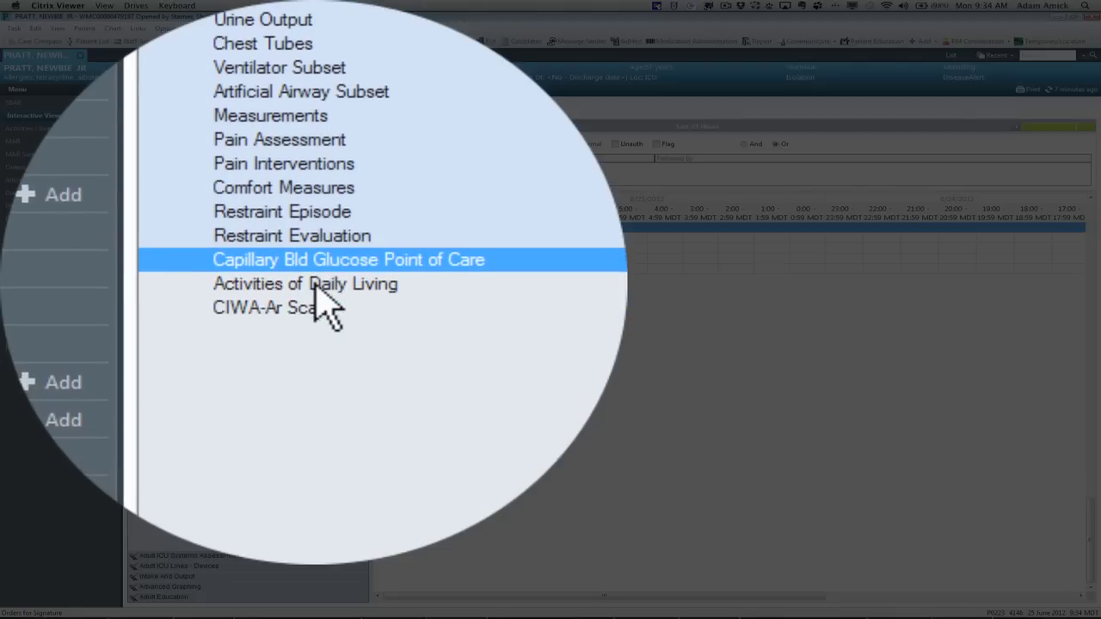
left_click(314, 286)
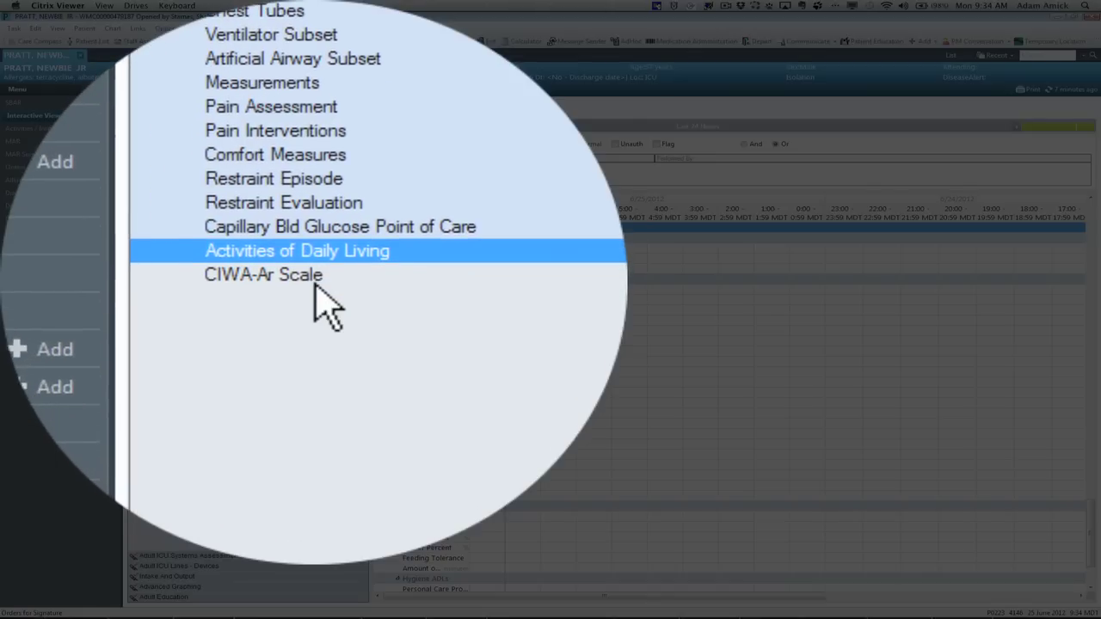
left_click(315, 285)
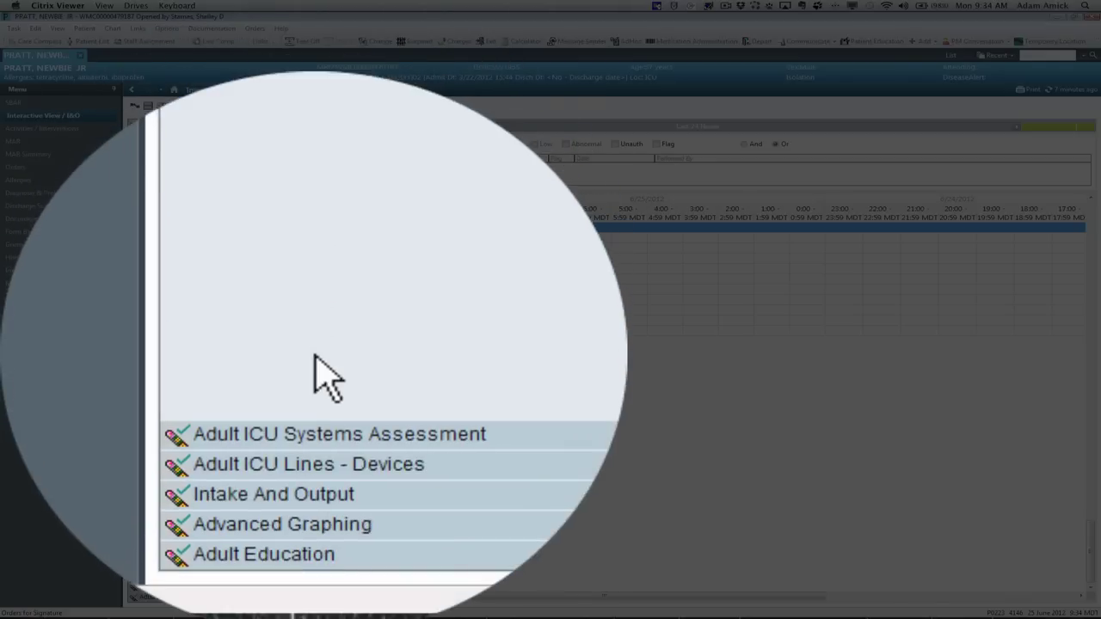
Step: Expand the Adult ICU Systems Assessment band and show the Mental Status rows
left_click(319, 435)
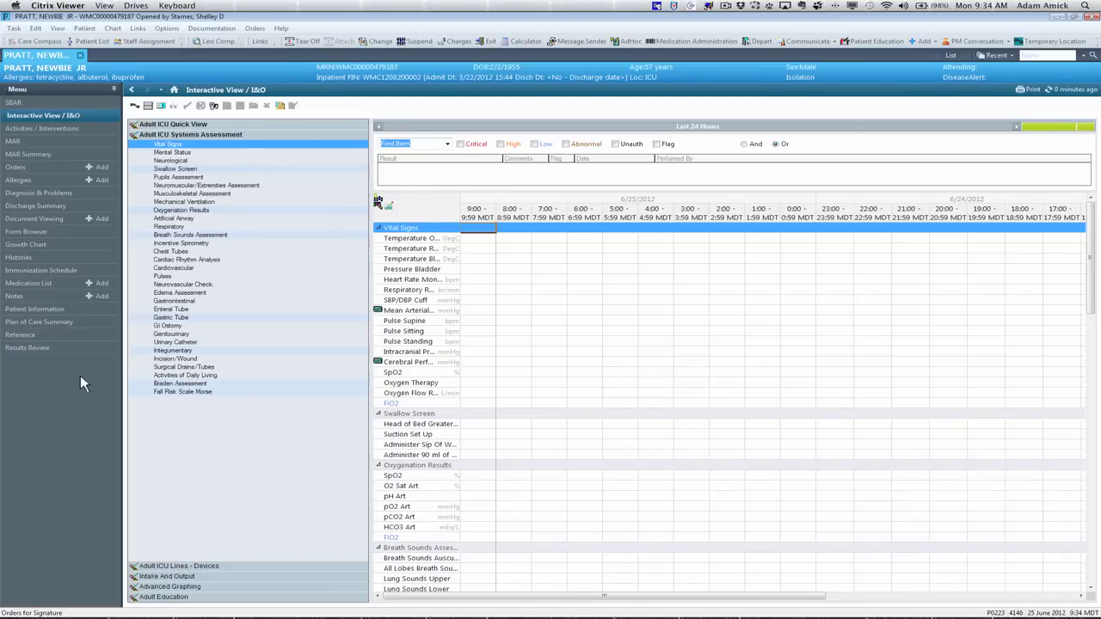
left_click(216, 152)
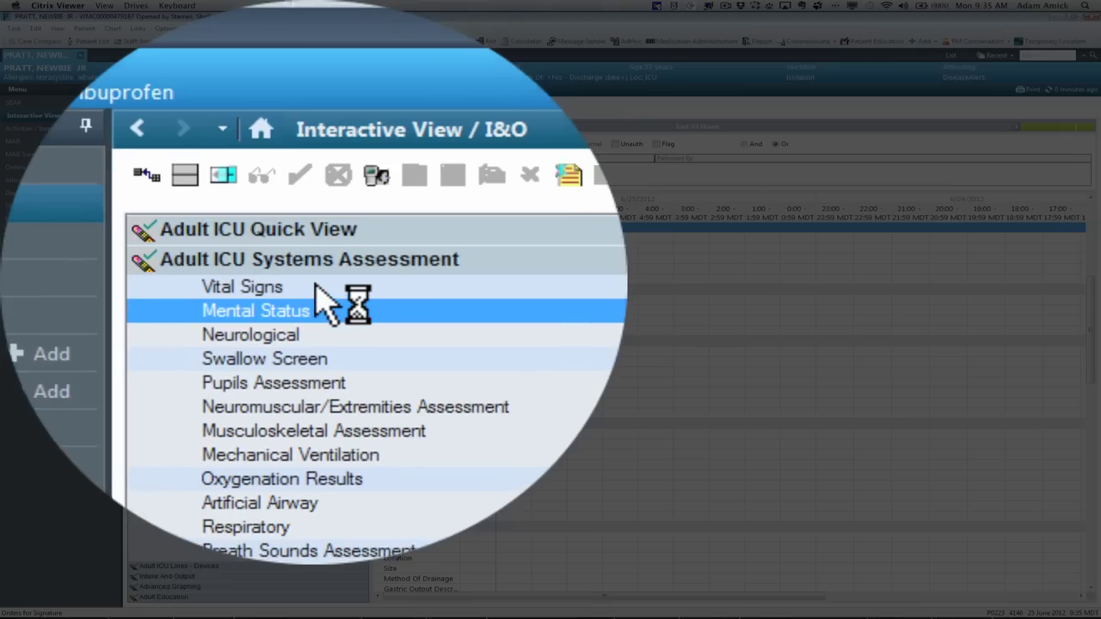
left_click(316, 285)
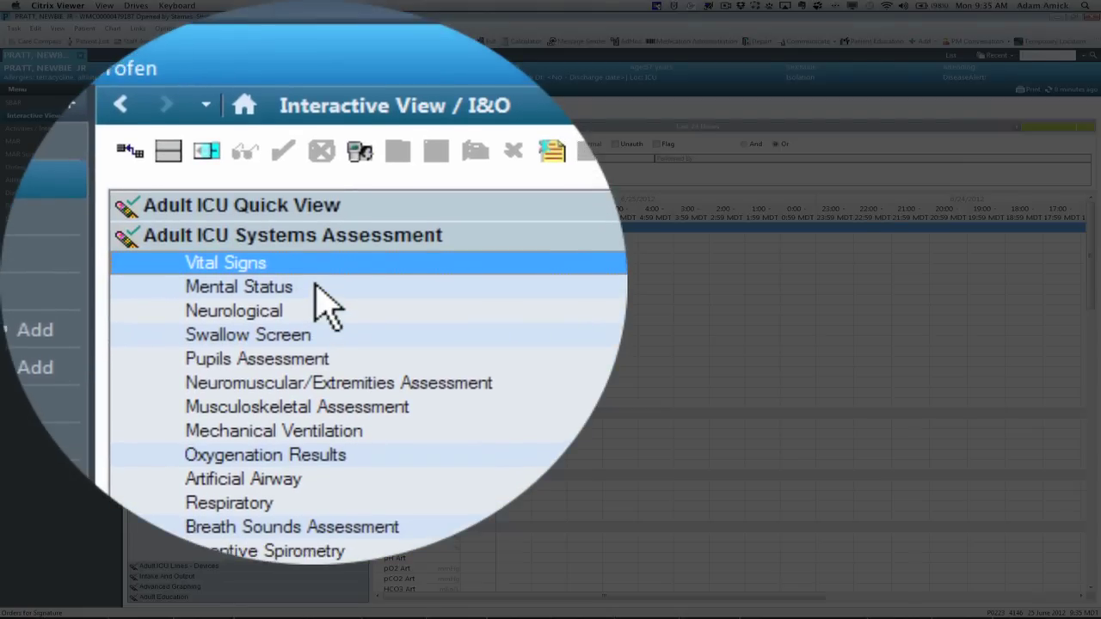
left_click(316, 288)
Step: Review the Neurological through Respiratory sections, including Pupils, Mechanical Ventilation and Oxygenation Results
left_click(313, 307)
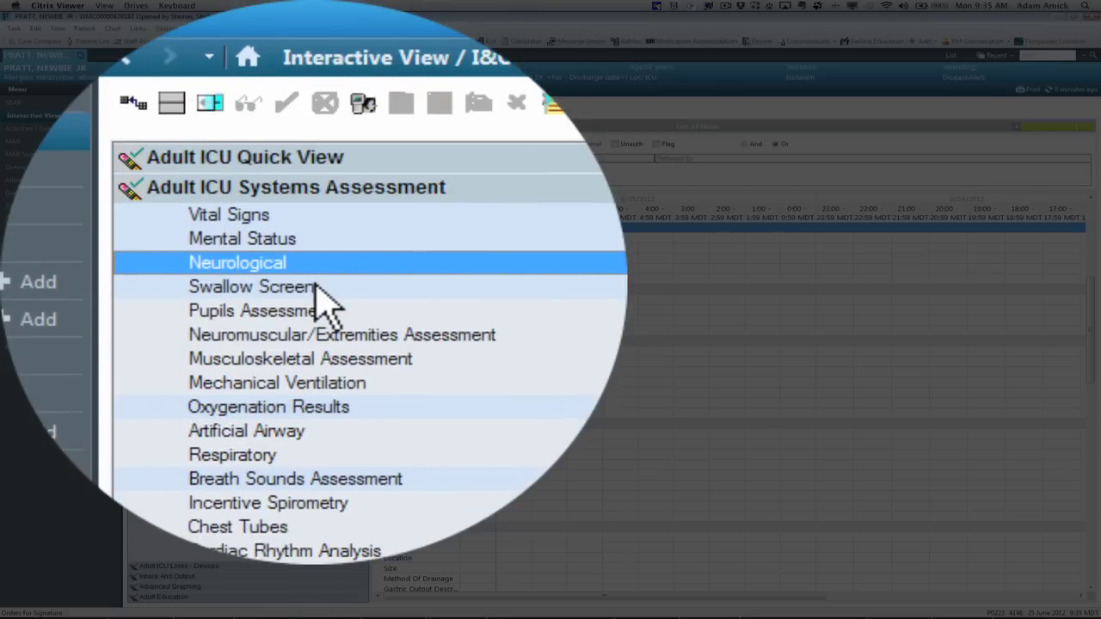
left_click(316, 287)
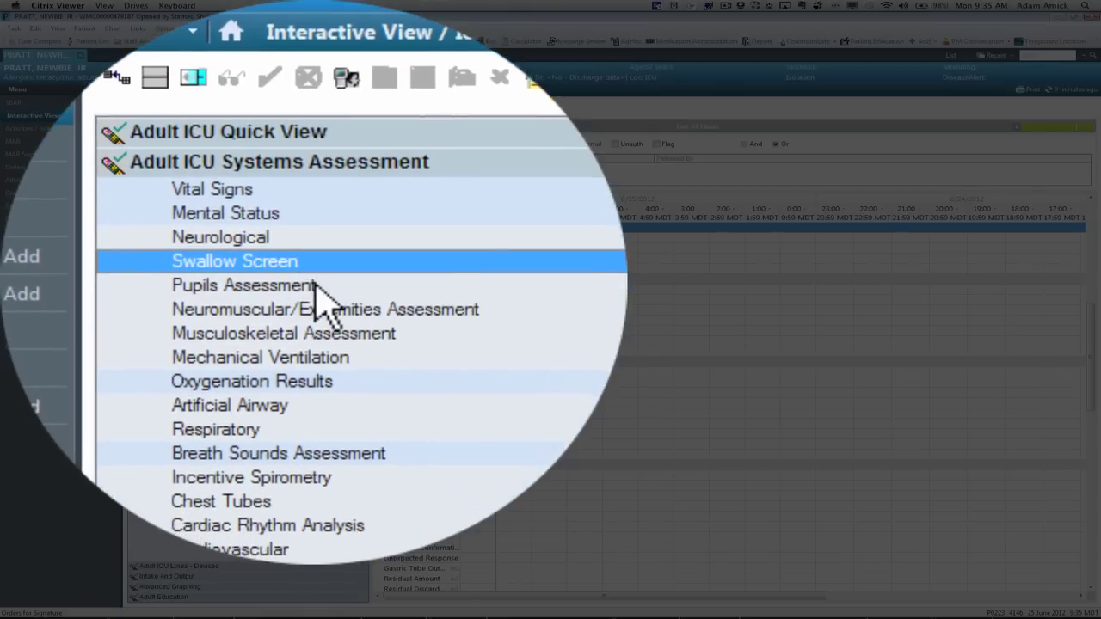
left_click(317, 285)
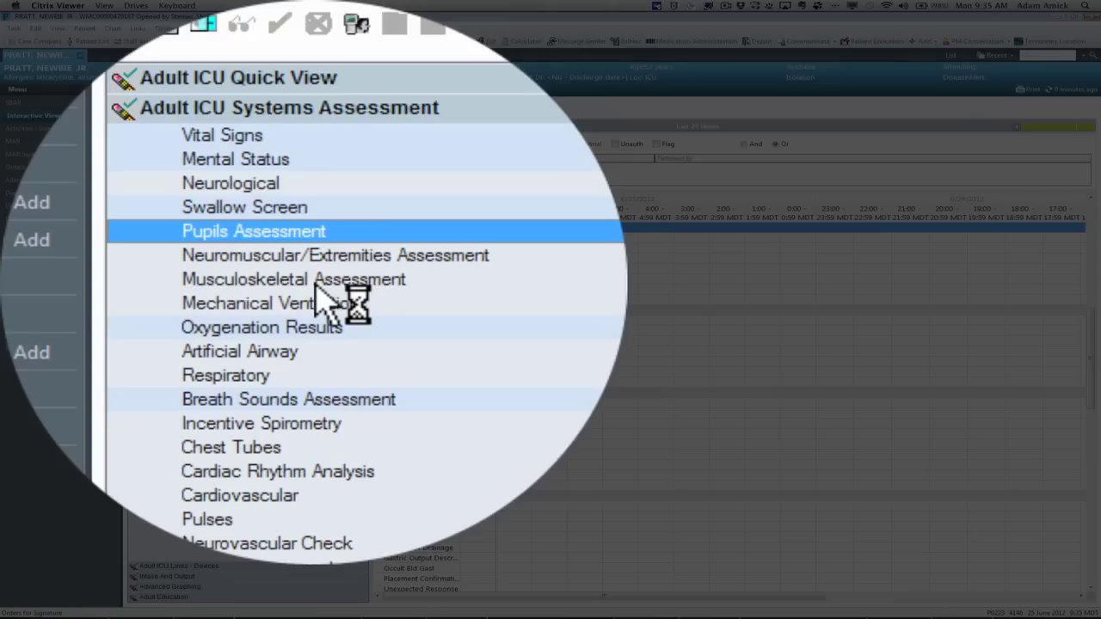
left_click(317, 286)
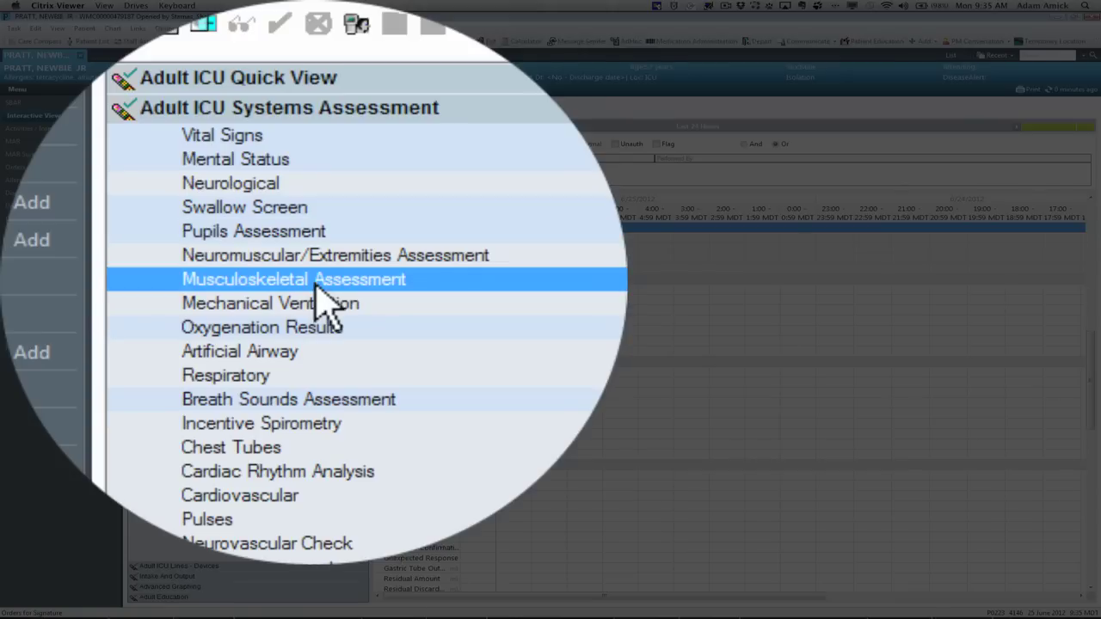
left_click(317, 288)
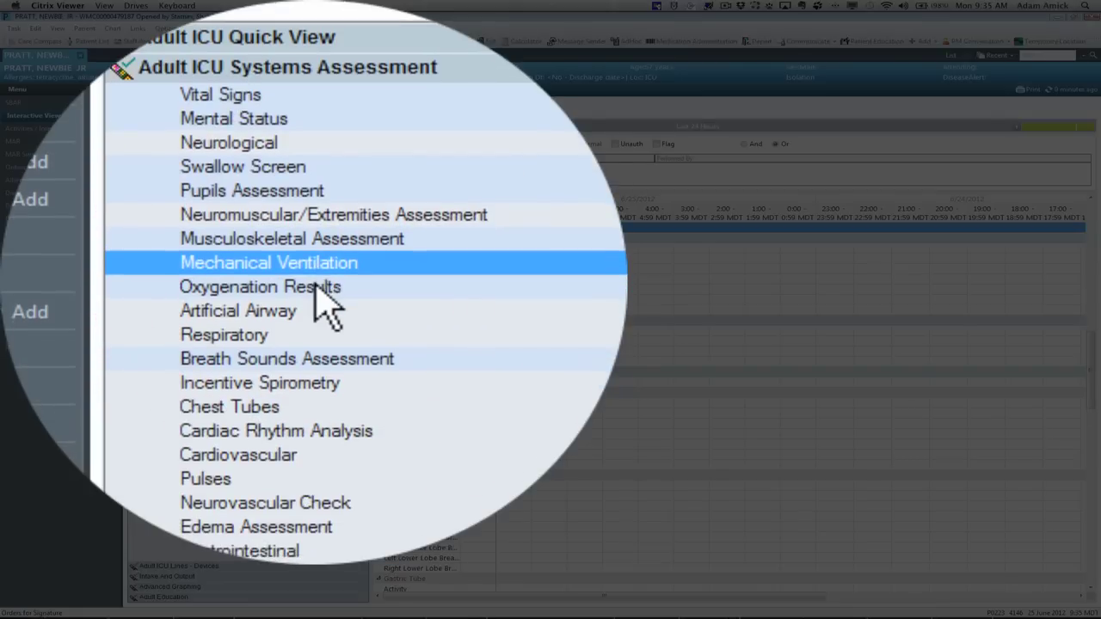
left_click(316, 289)
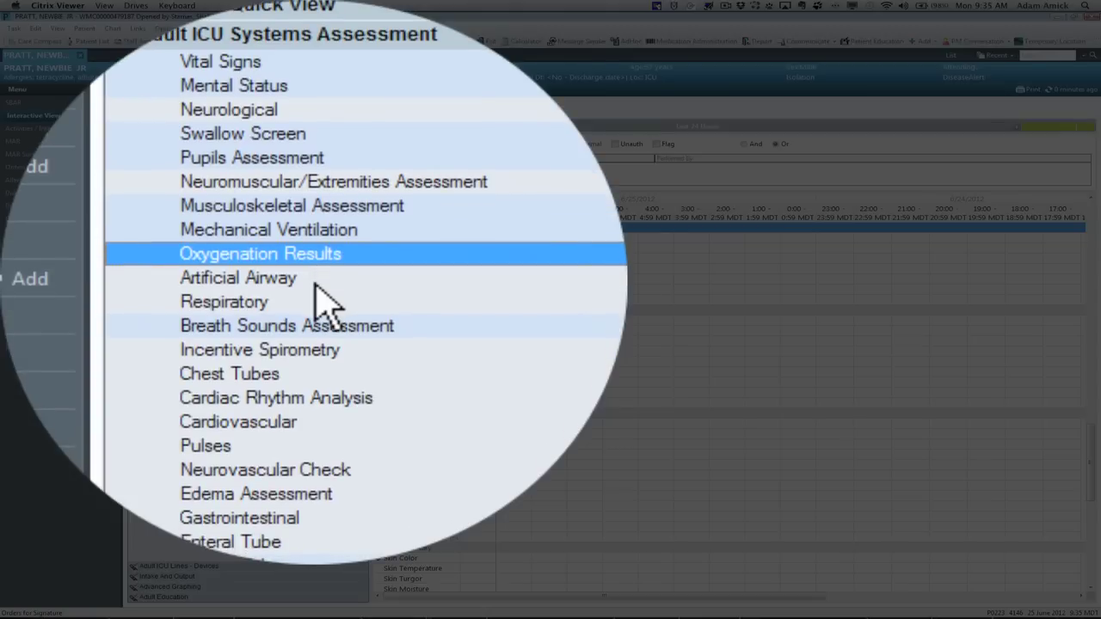
left_click(316, 284)
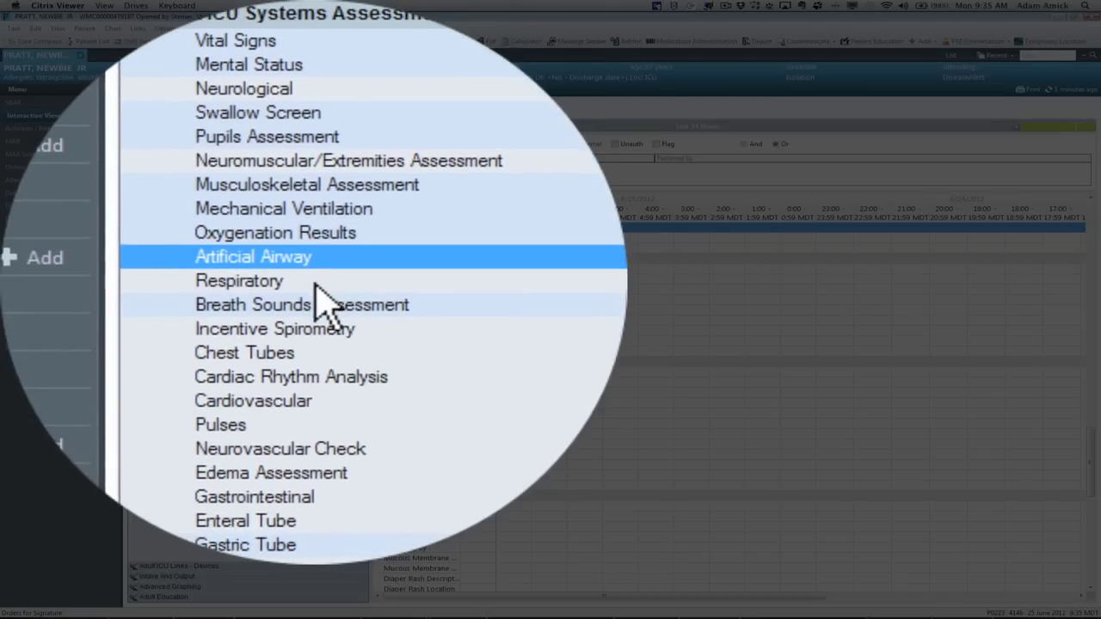
left_click(315, 283)
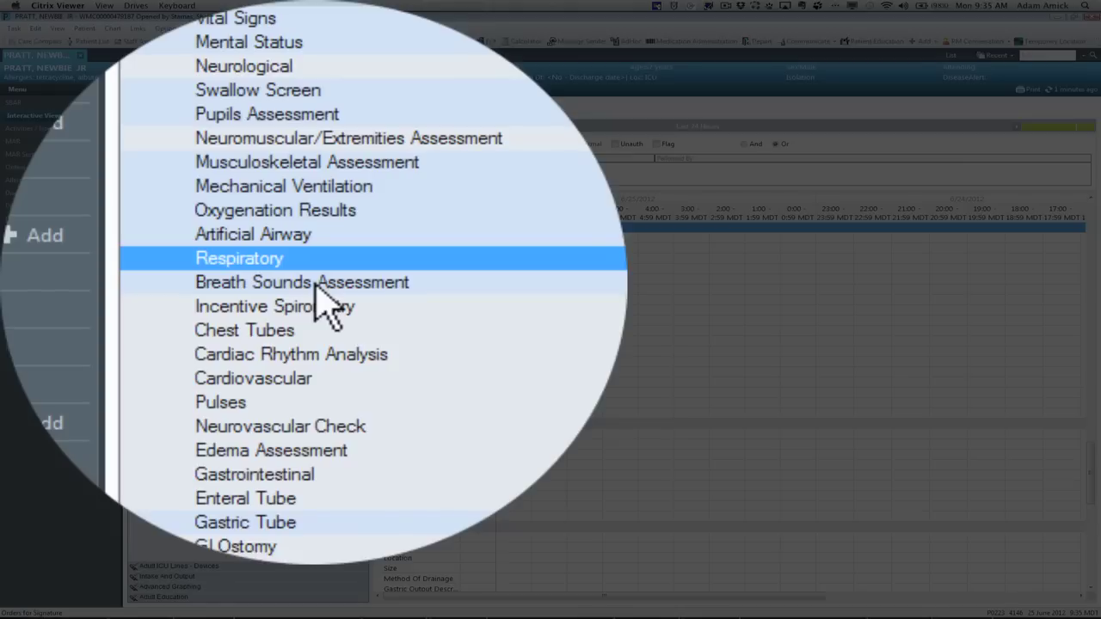
Step: Review Breath Sounds through Edema Assessment, covering Chest Tubes, Cardiac Rhythm, Cardiovascular and Pulses
left_click(316, 284)
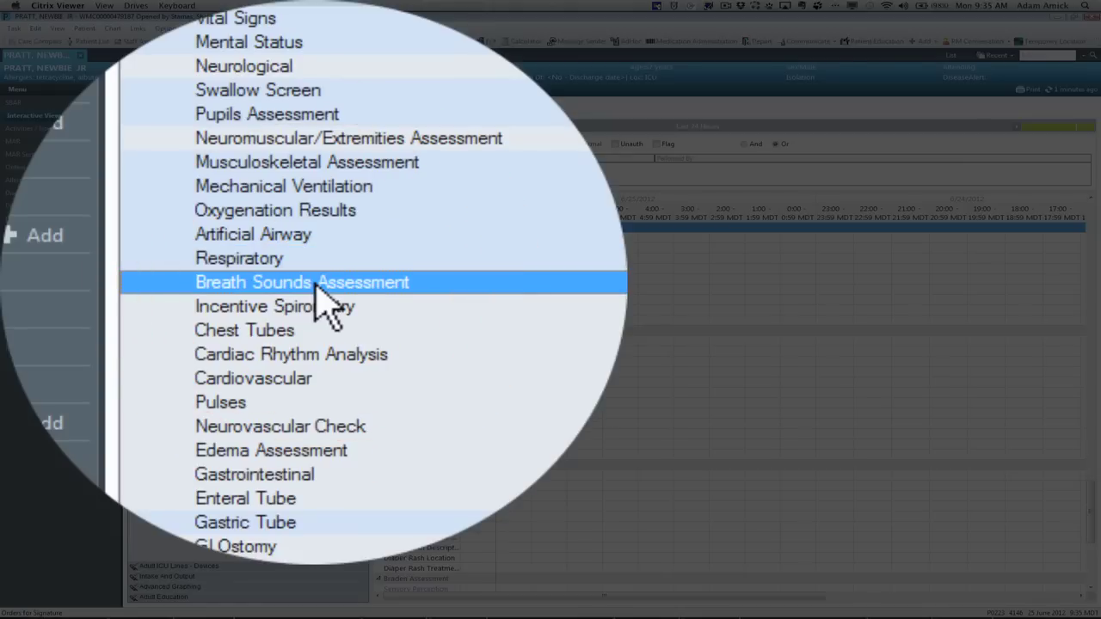
left_click(316, 285)
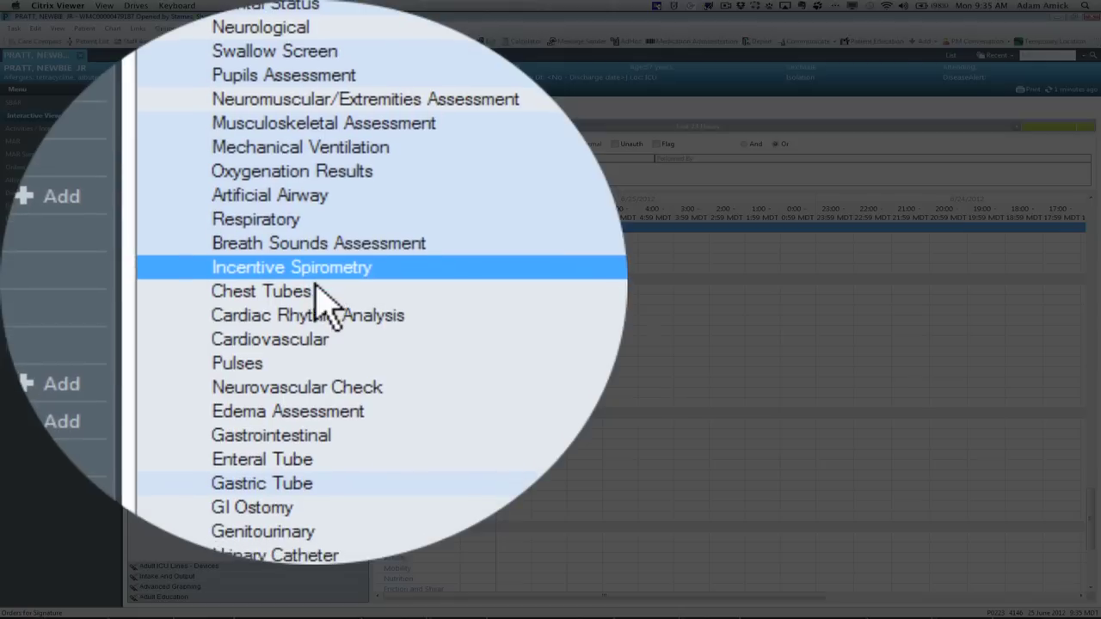
left_click(316, 287)
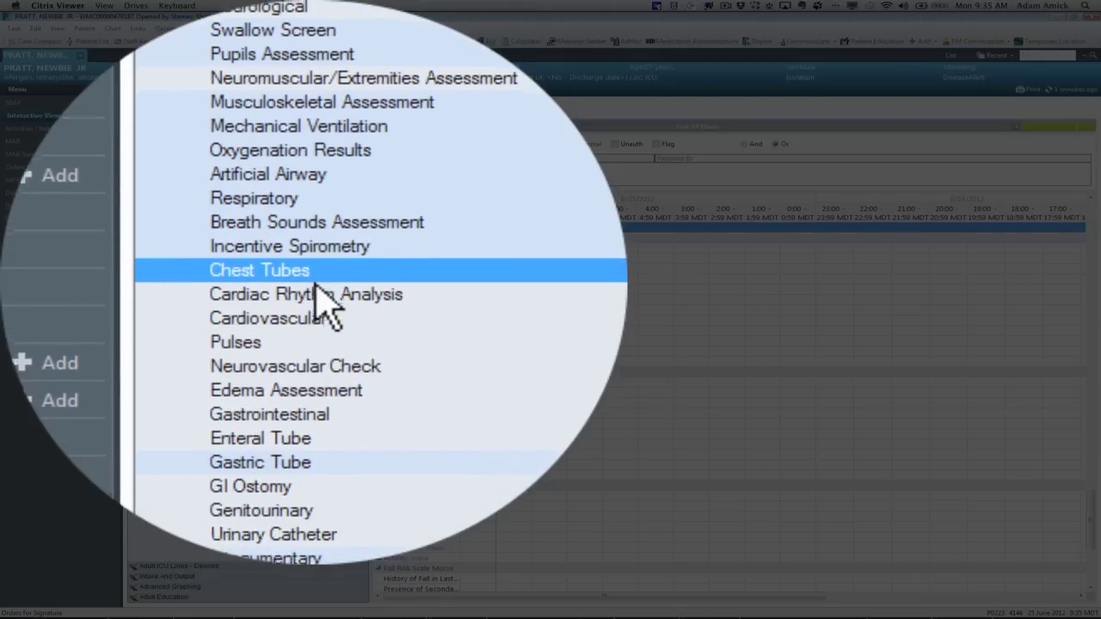
left_click(317, 287)
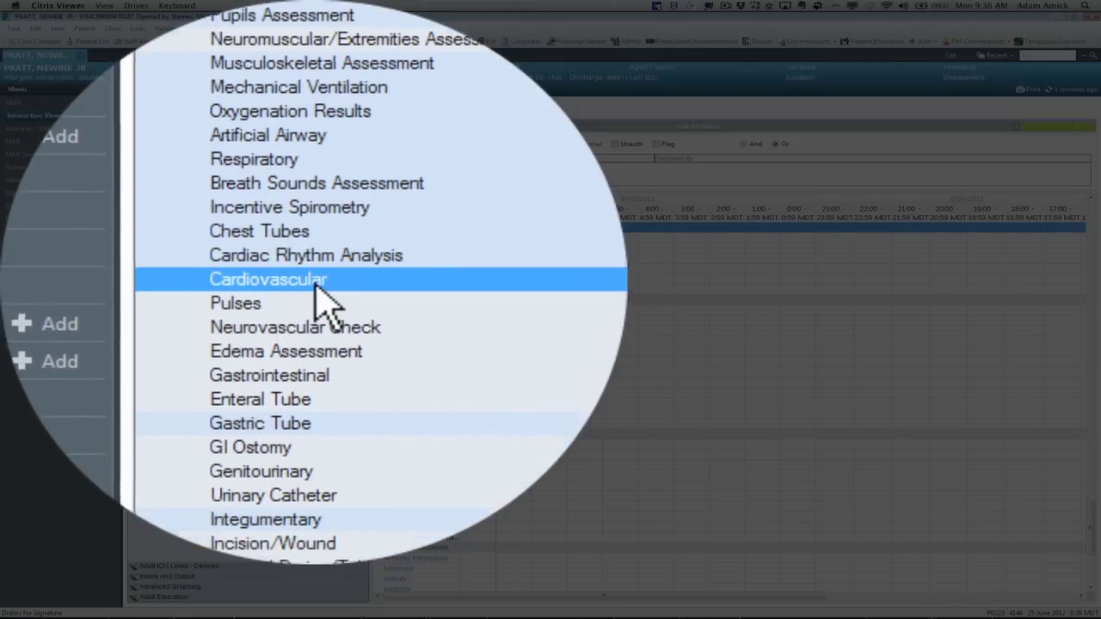
left_click(315, 285)
left_click(315, 284)
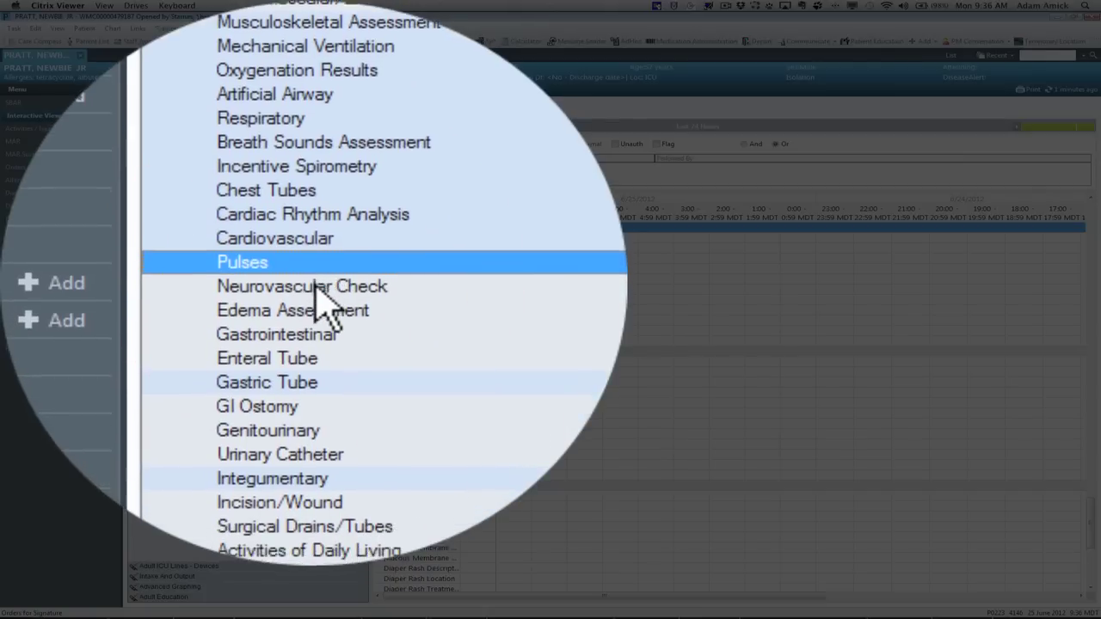
left_click(316, 289)
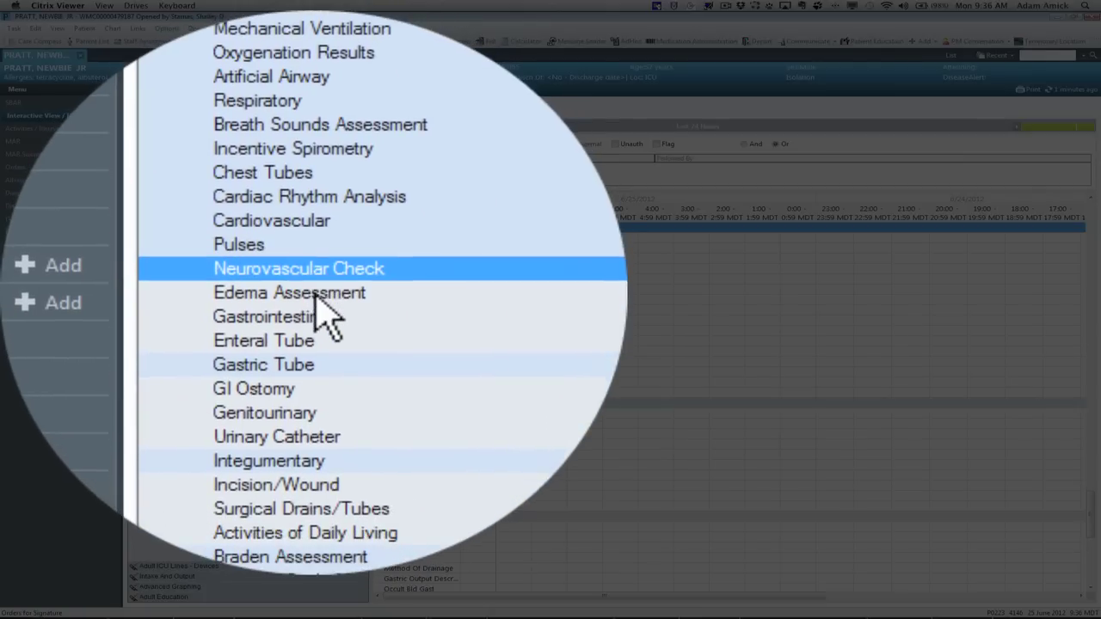
left_click(315, 291)
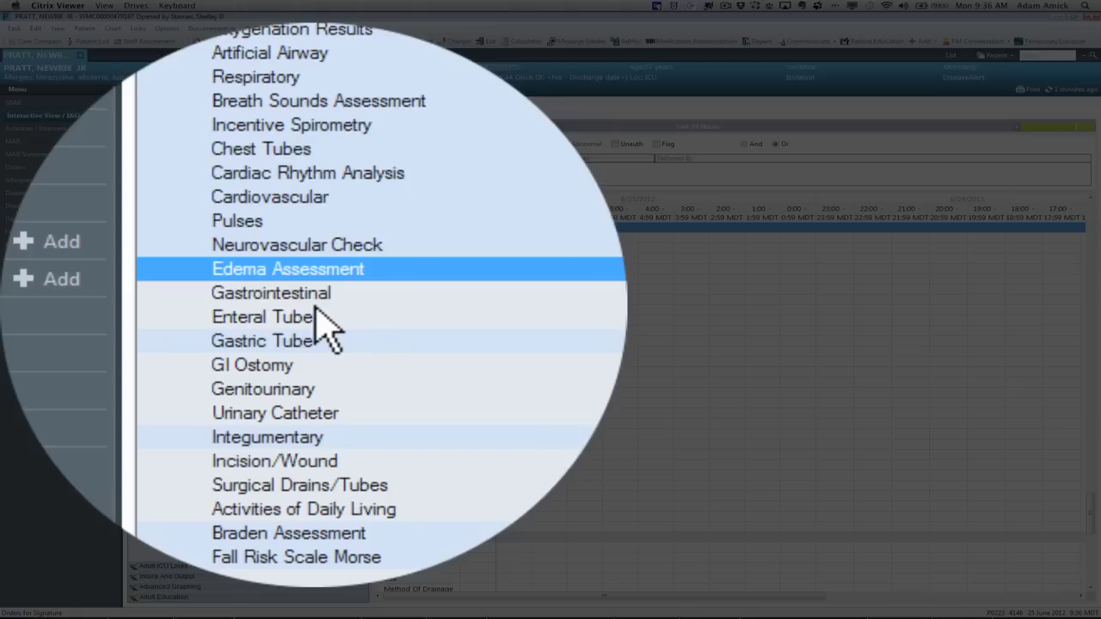
Step: Review Gastrointestinal through Braden Assessment, including tubes, Urinary Catheter, Integumentary and Incision/Wound
left_click(318, 320)
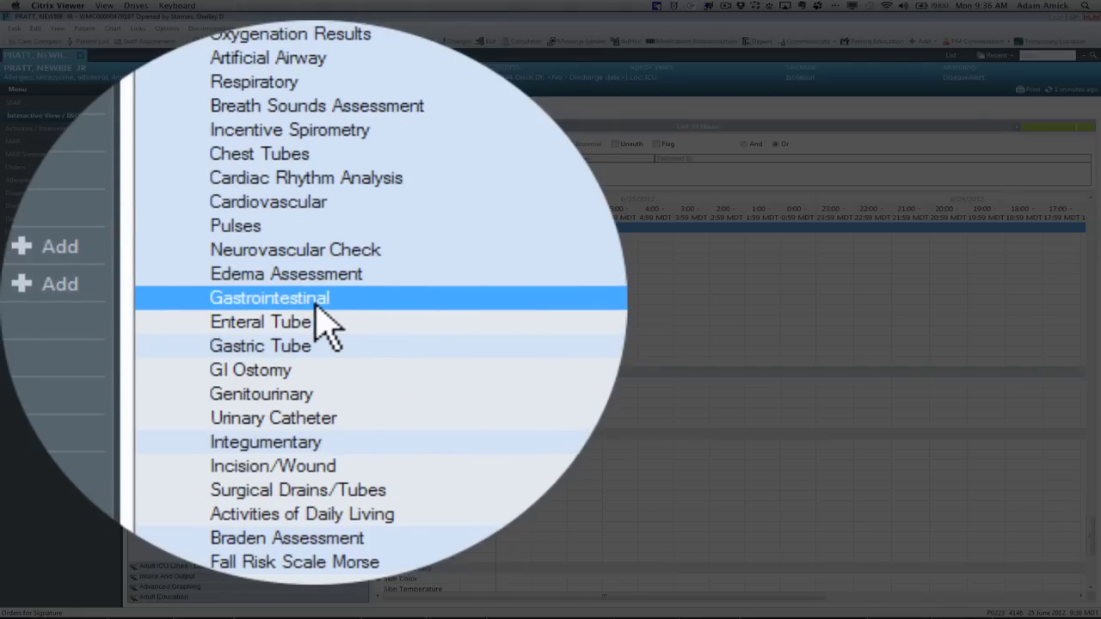
left_click(317, 314)
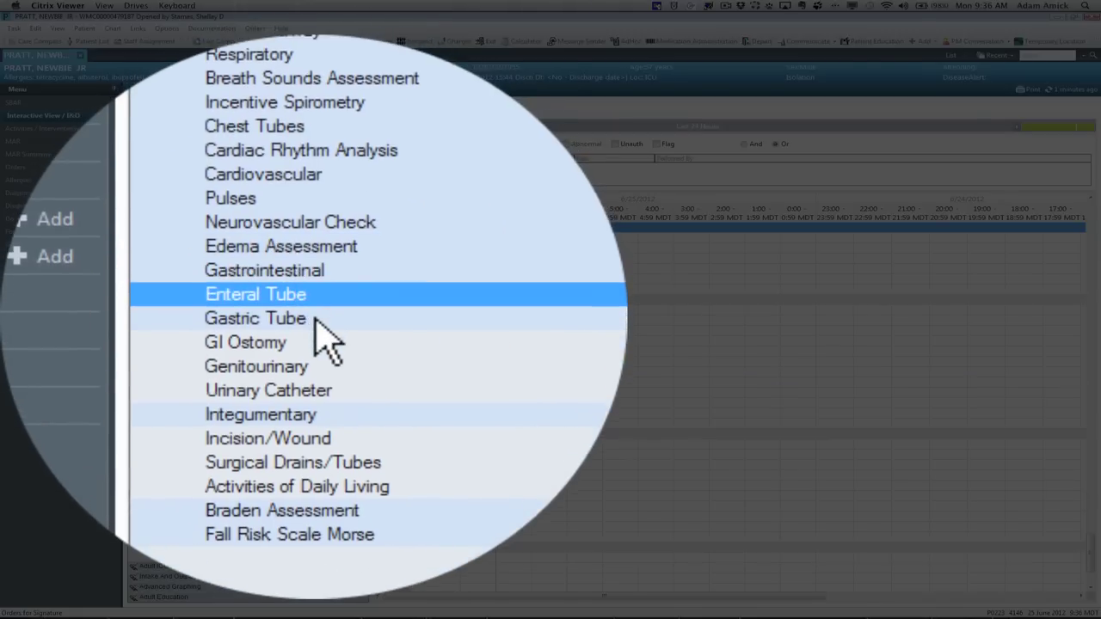
left_click(316, 323)
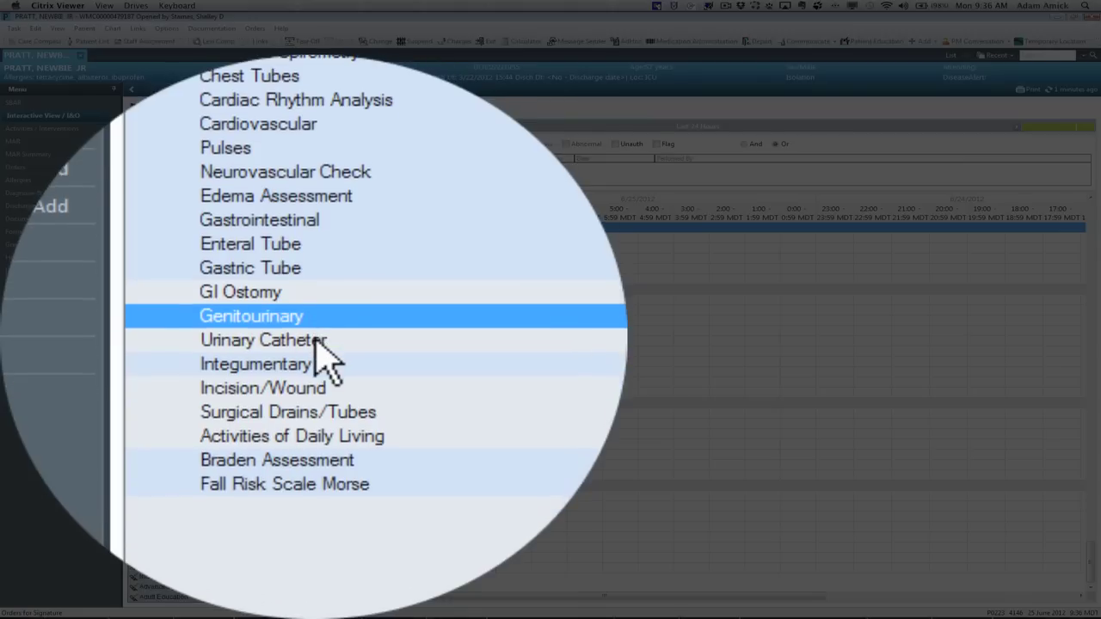
left_click(316, 341)
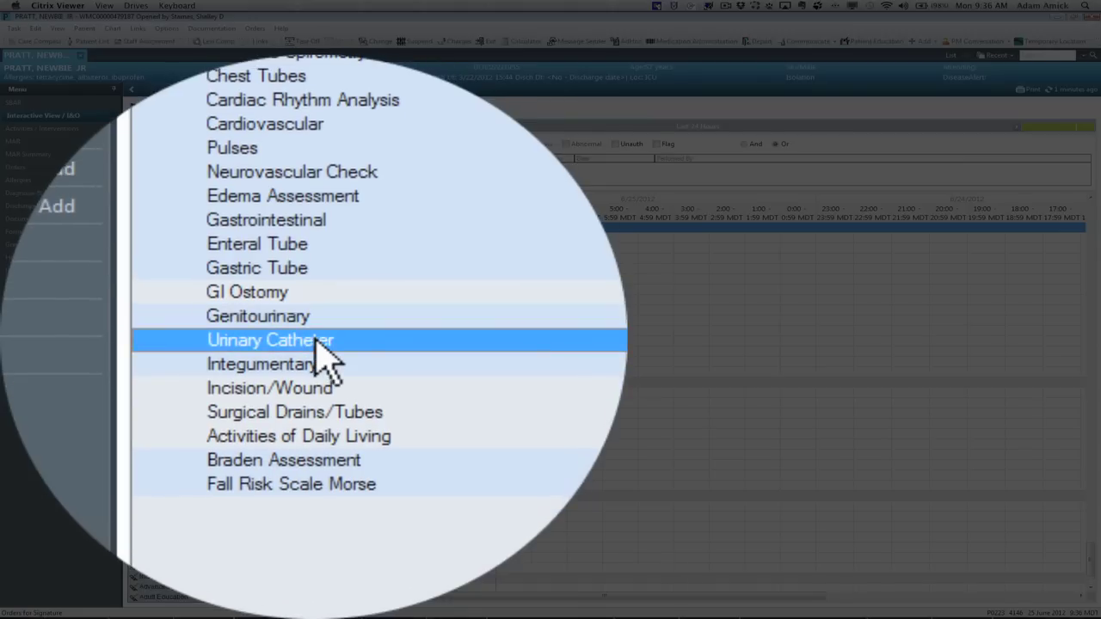
left_click(315, 341)
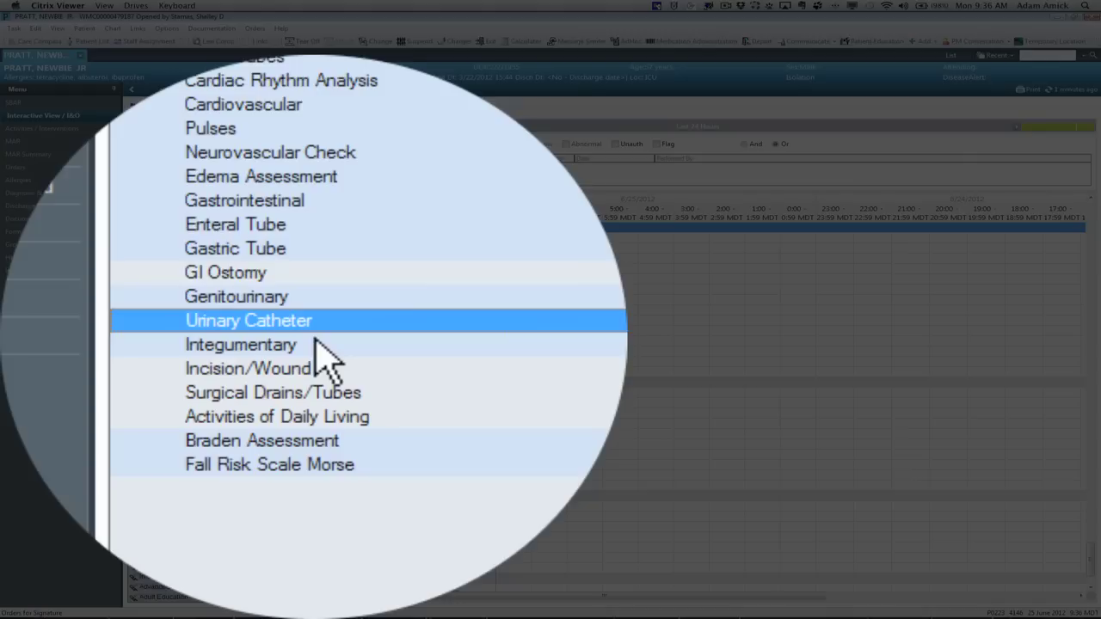
left_click(318, 348)
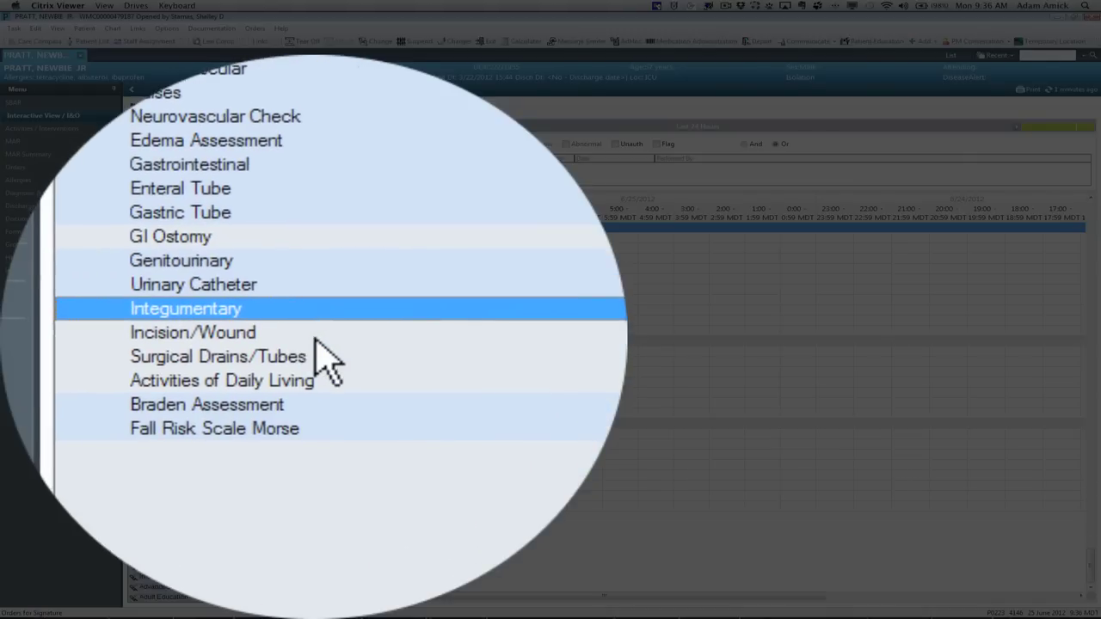
left_click(315, 338)
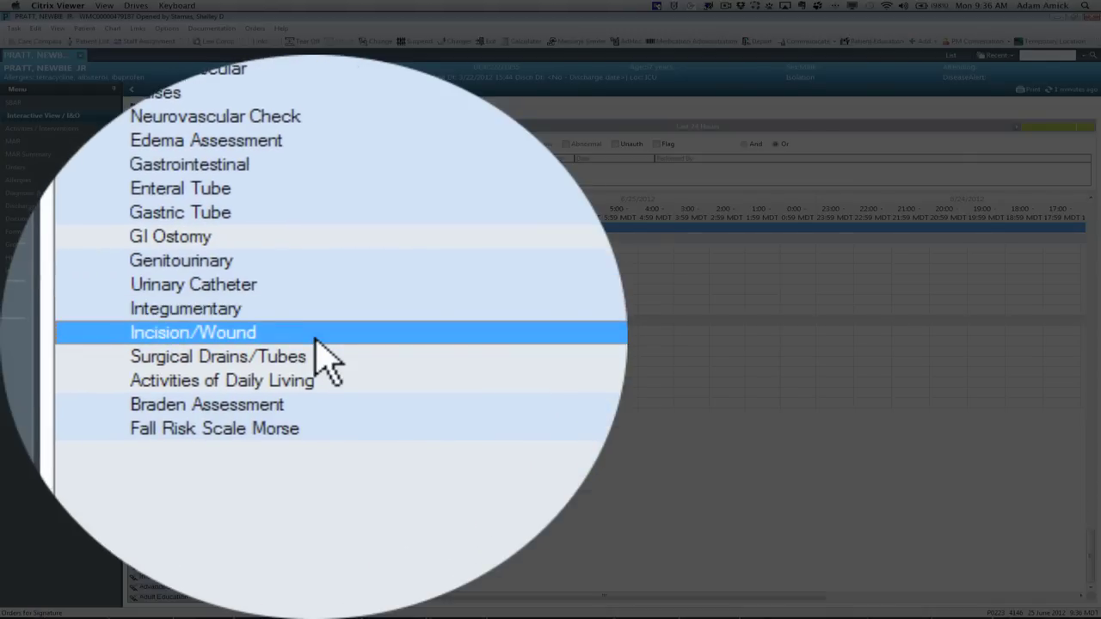
left_click(315, 338)
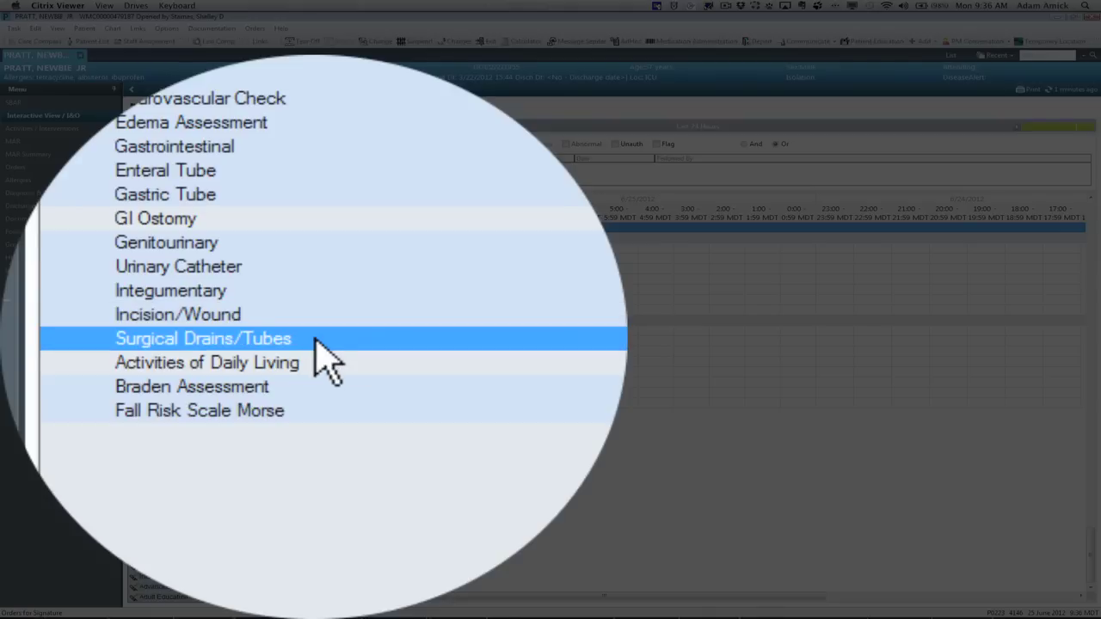
left_click(316, 338)
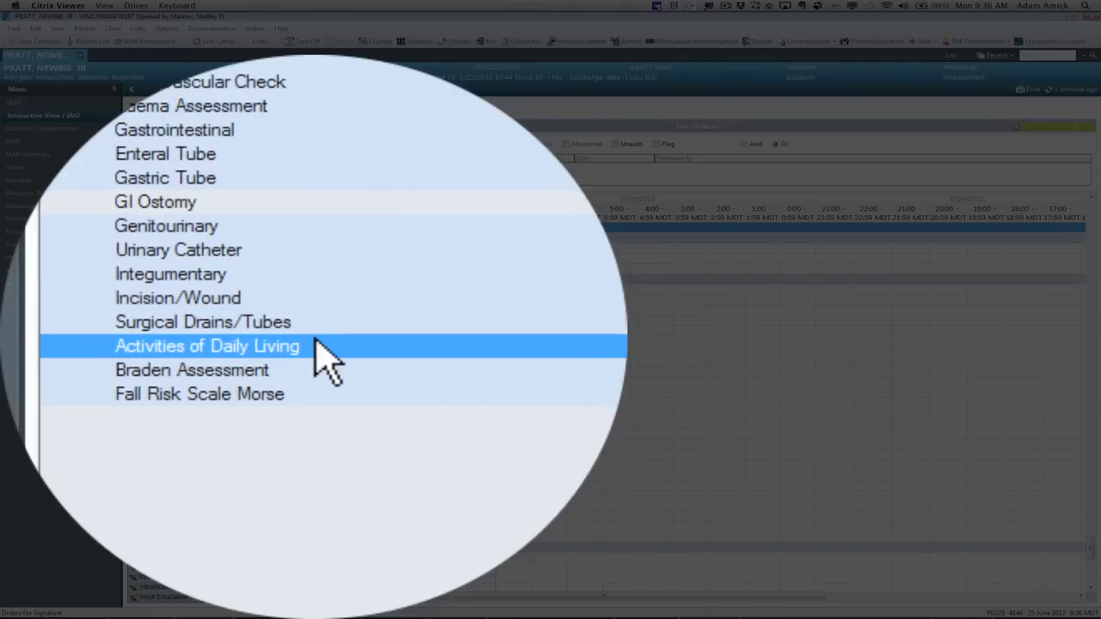
left_click(316, 341)
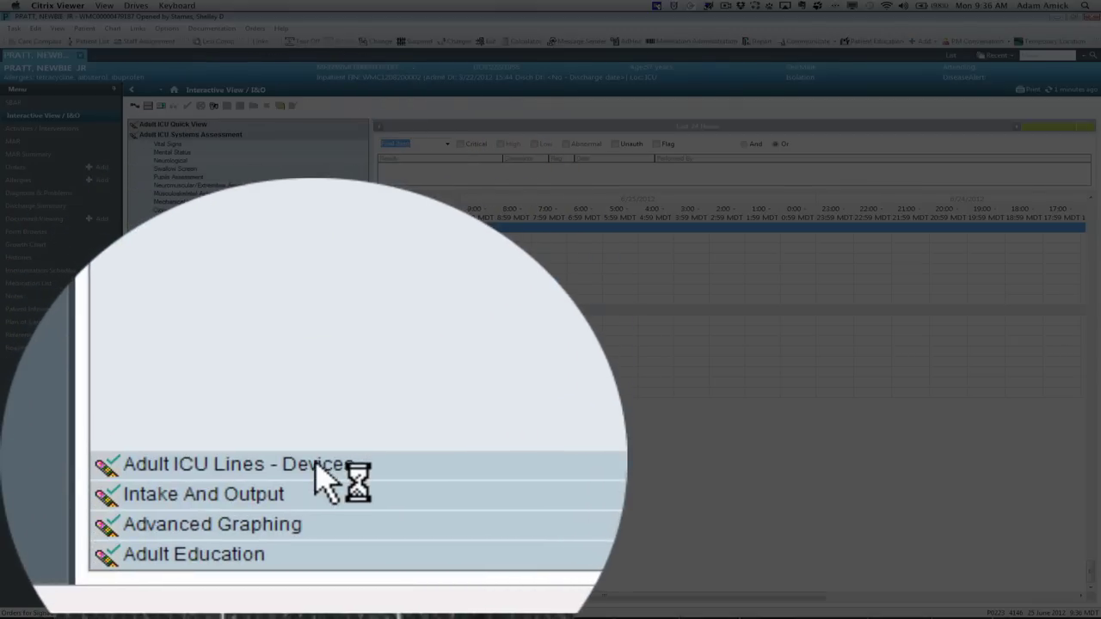
Step: Expand Adult ICU Lines - Devices and review the Peripheral IV, Arterial Line and PCA sections
left_click(205, 565)
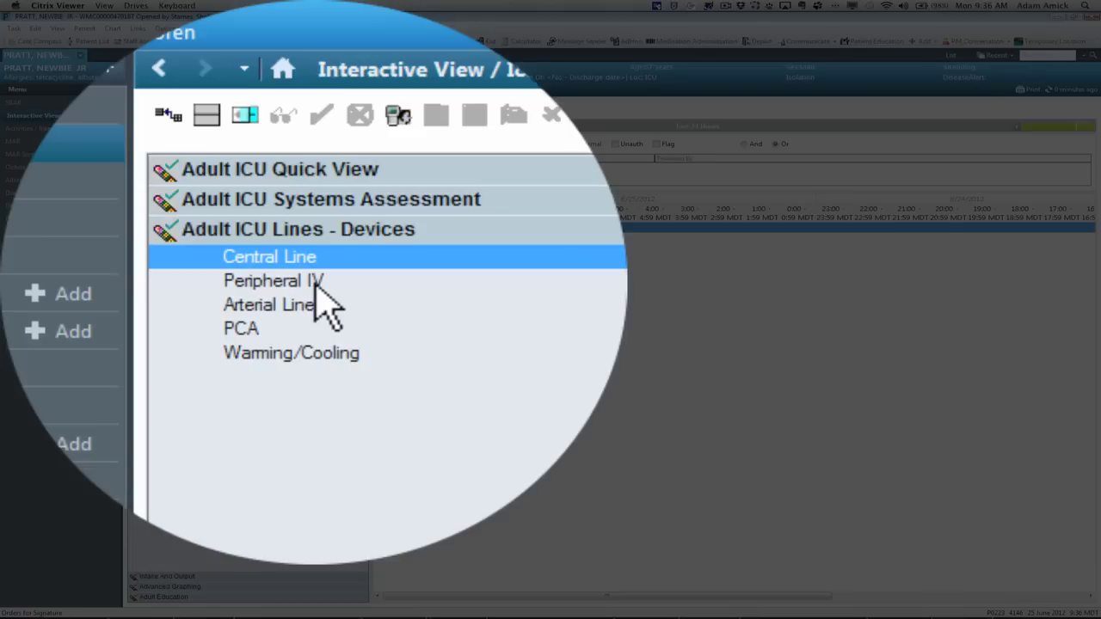
left_click(186, 163)
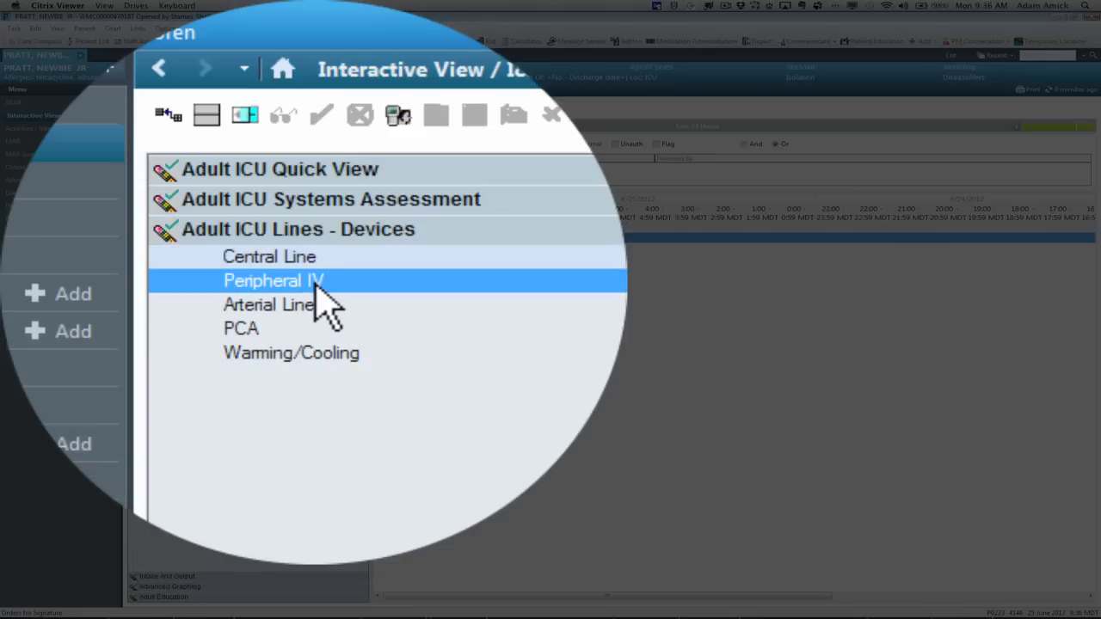
left_click(315, 283)
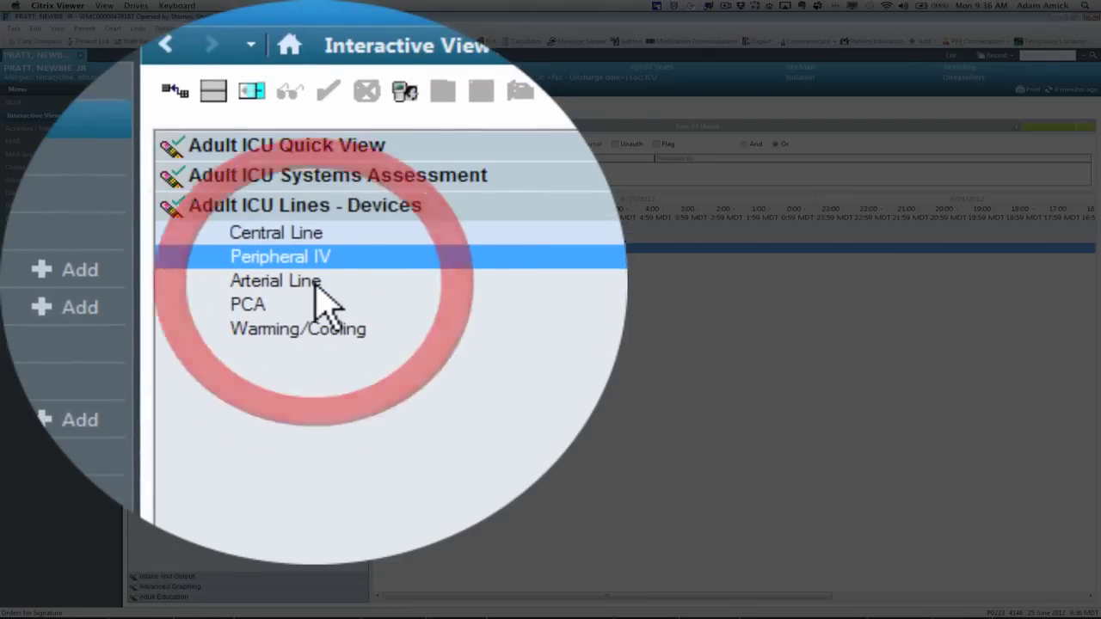
left_click(315, 285)
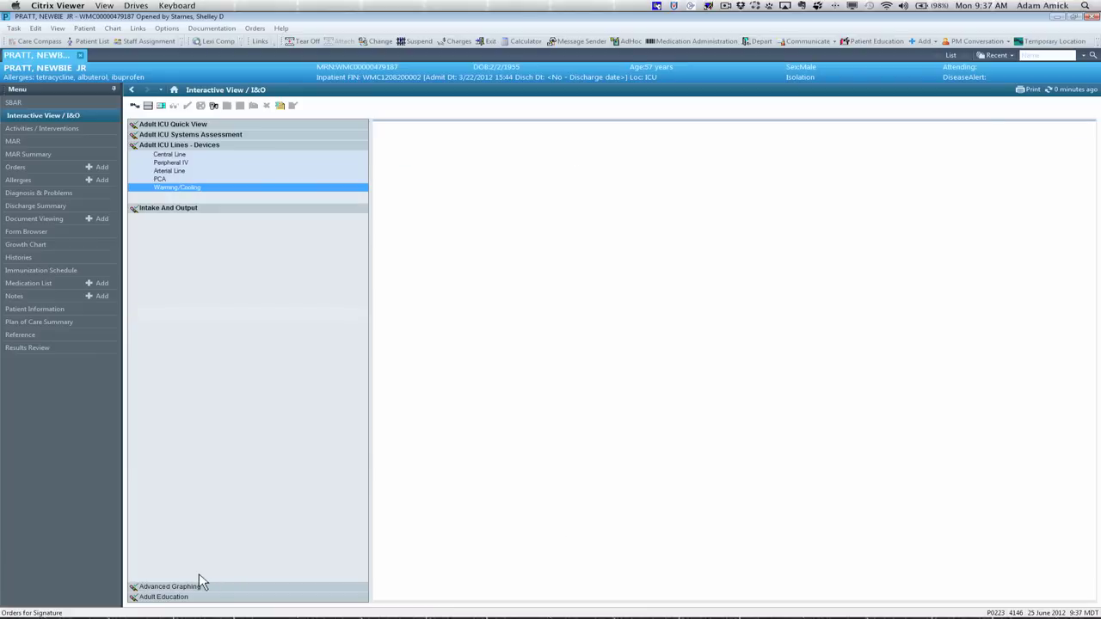
Step: Expand Intake And Output and review intake sections, Continuous Infusions through Other Intake Sources
left_click(198, 574)
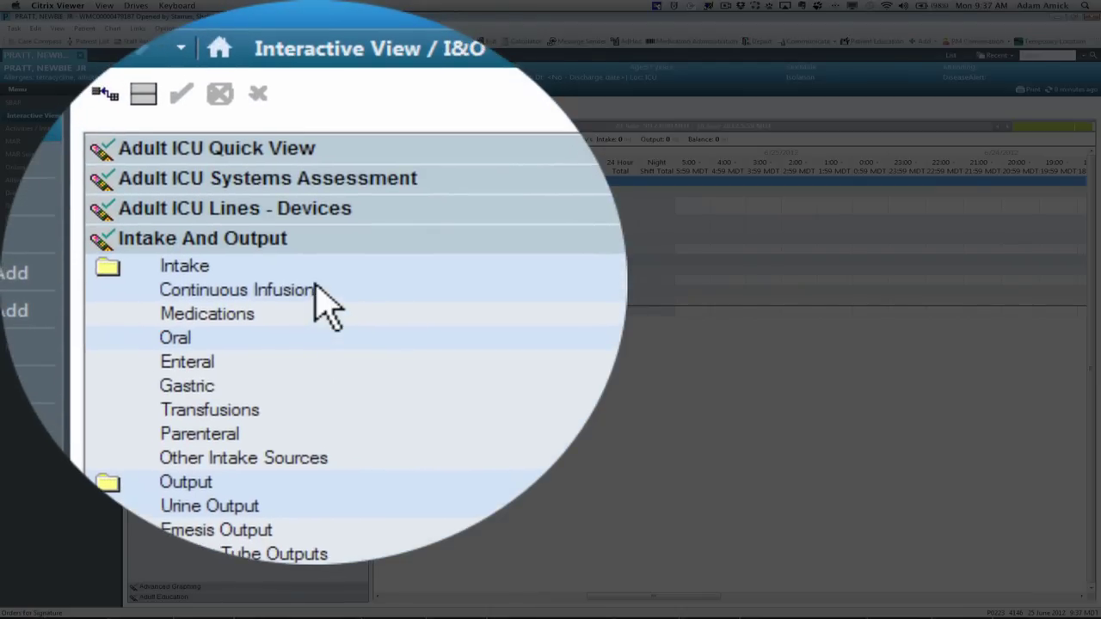
left_click(316, 289)
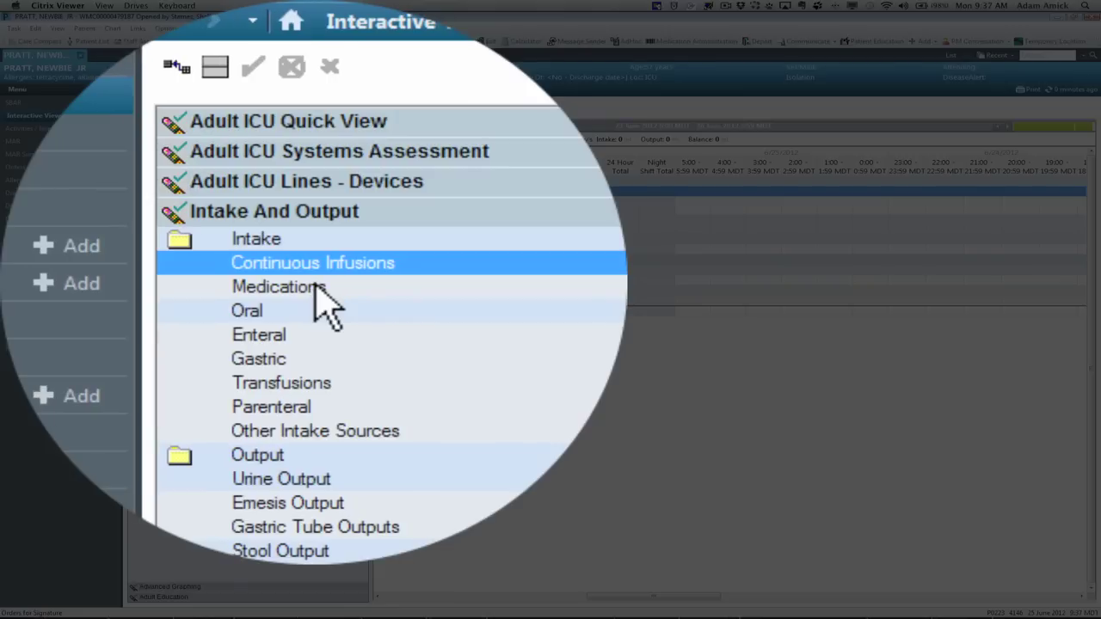
left_click(314, 288)
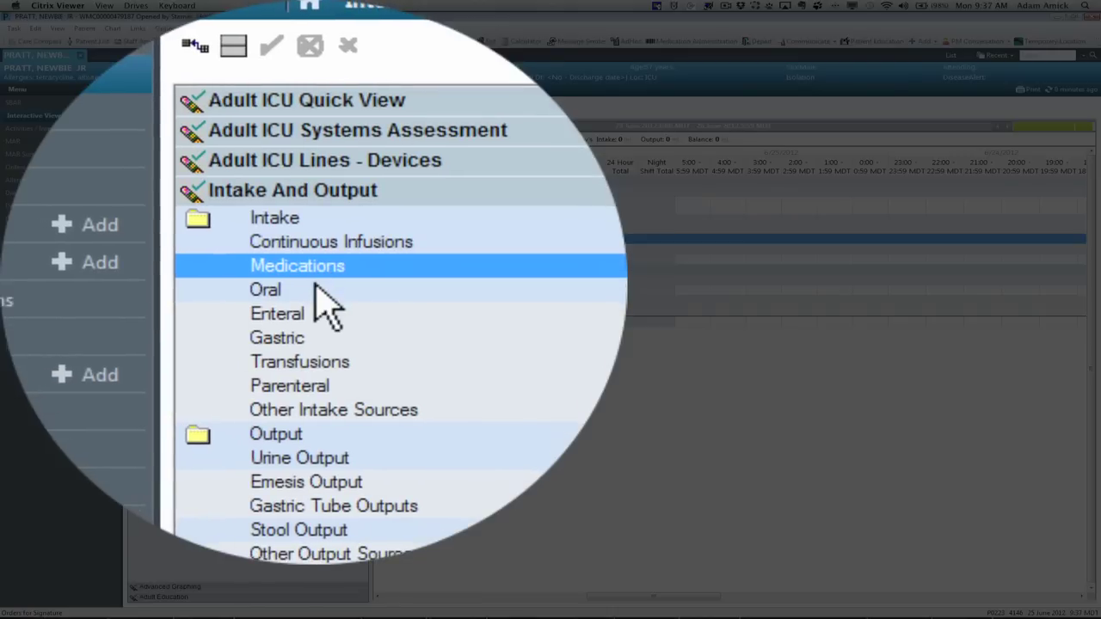
left_click(315, 289)
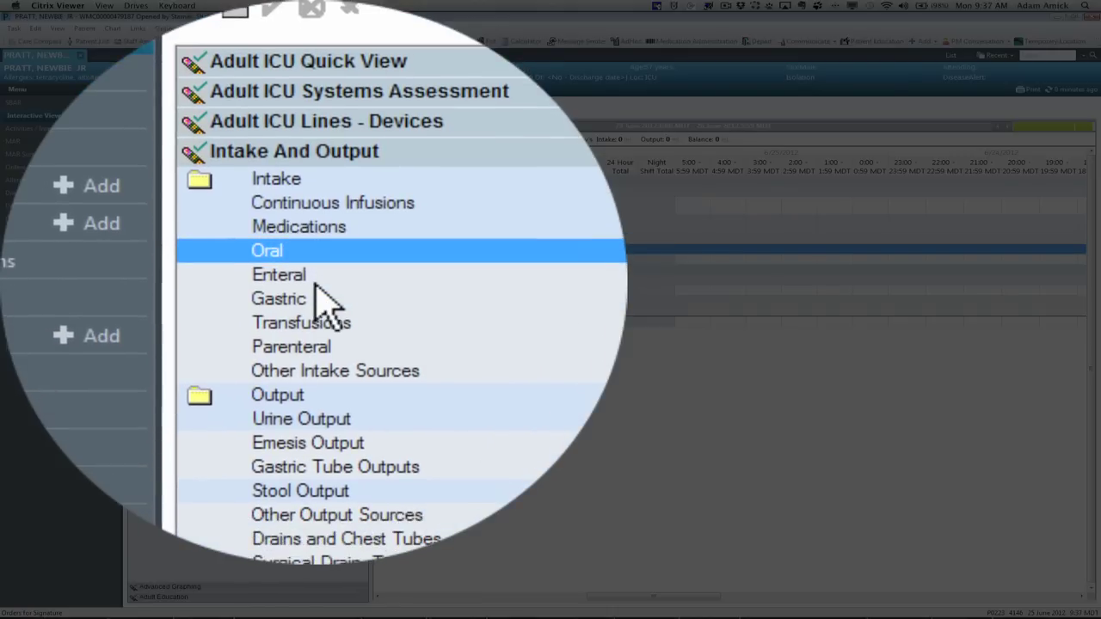
left_click(316, 291)
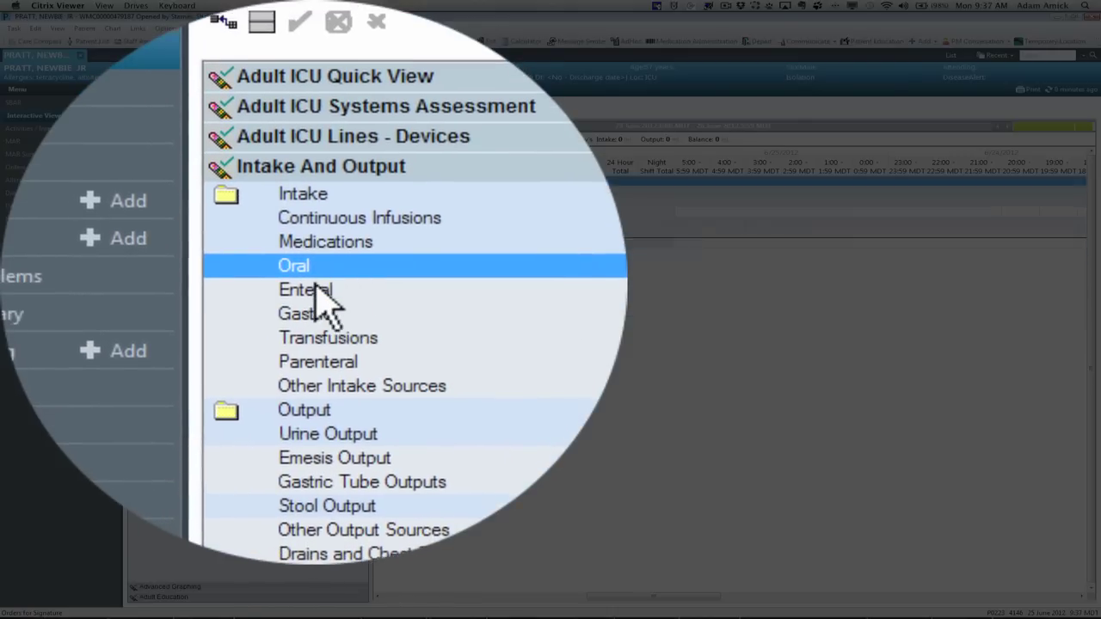
left_click(316, 290)
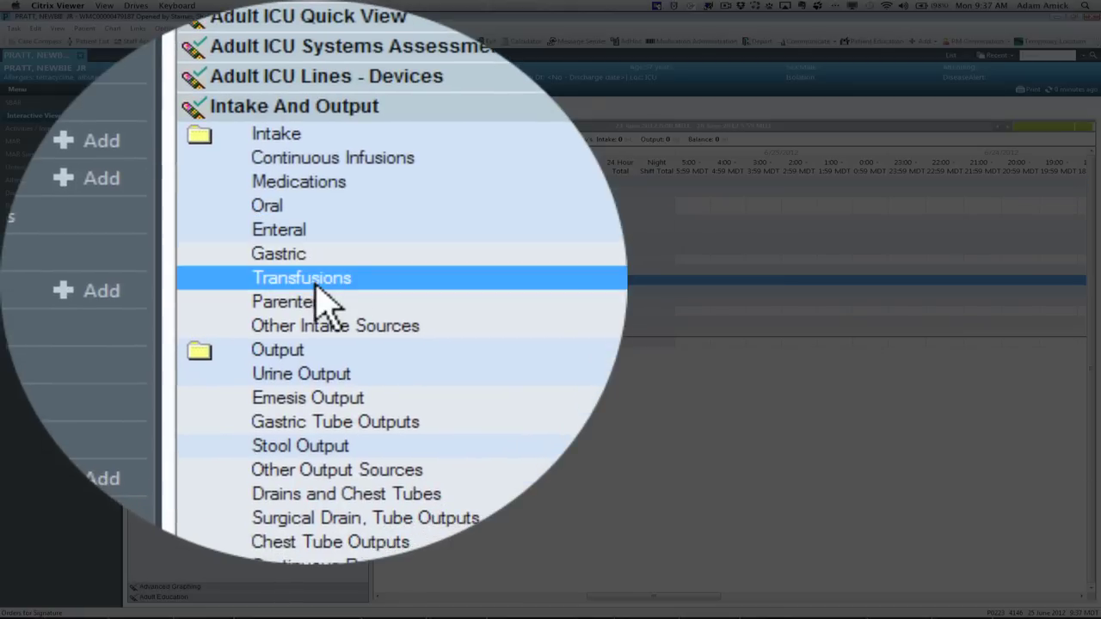
left_click(314, 289)
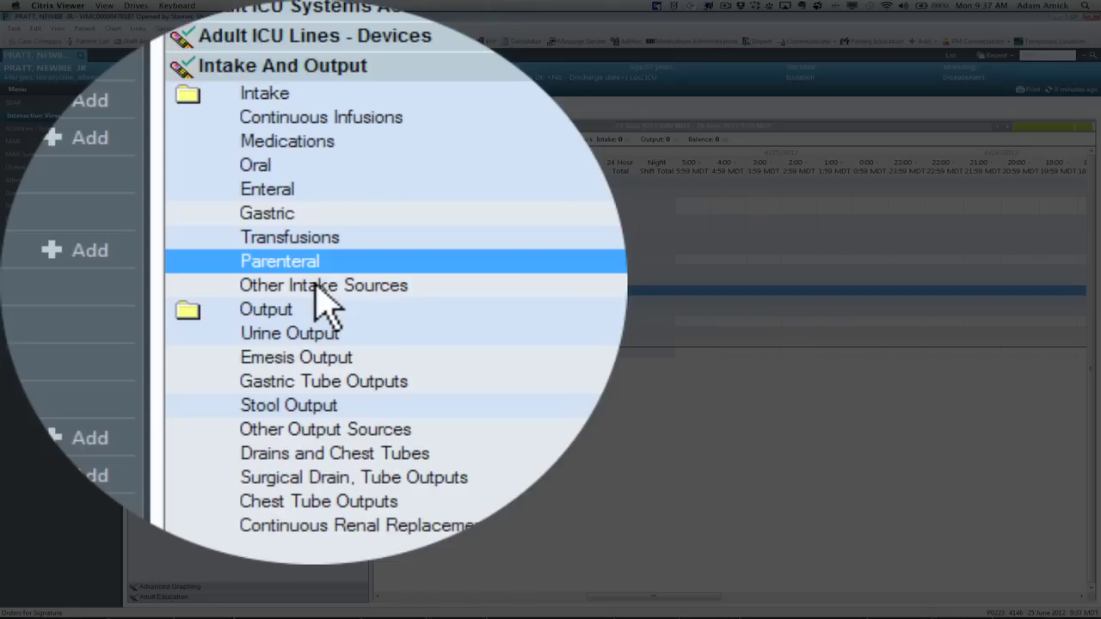
left_click(316, 289)
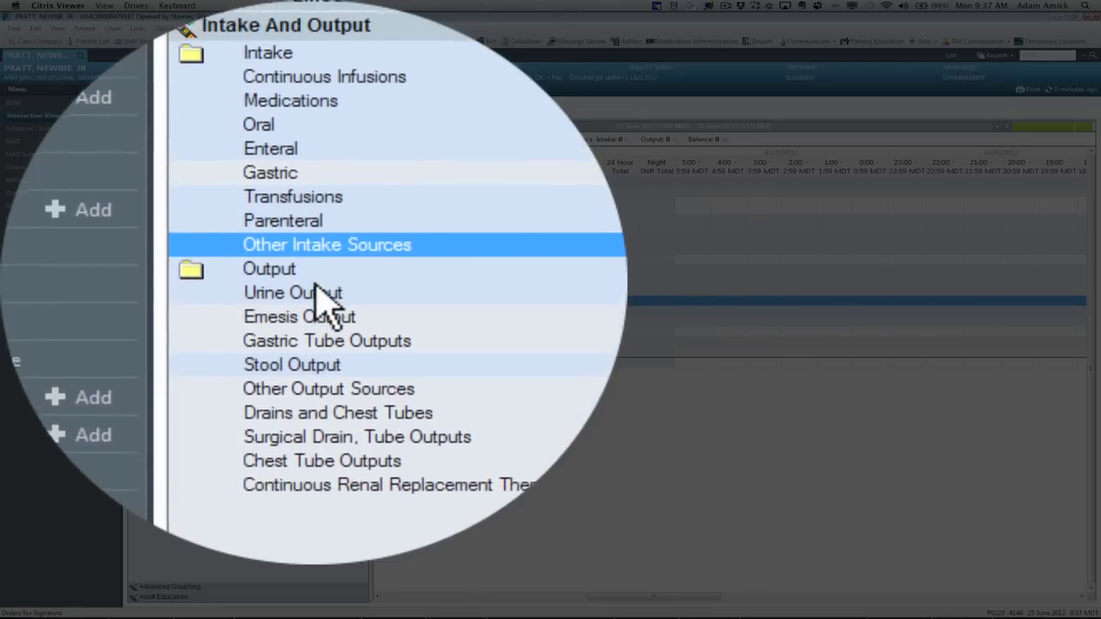
Step: Review the output sections from Urine Output through Continuous Renal Replacement Therapy
left_click(316, 289)
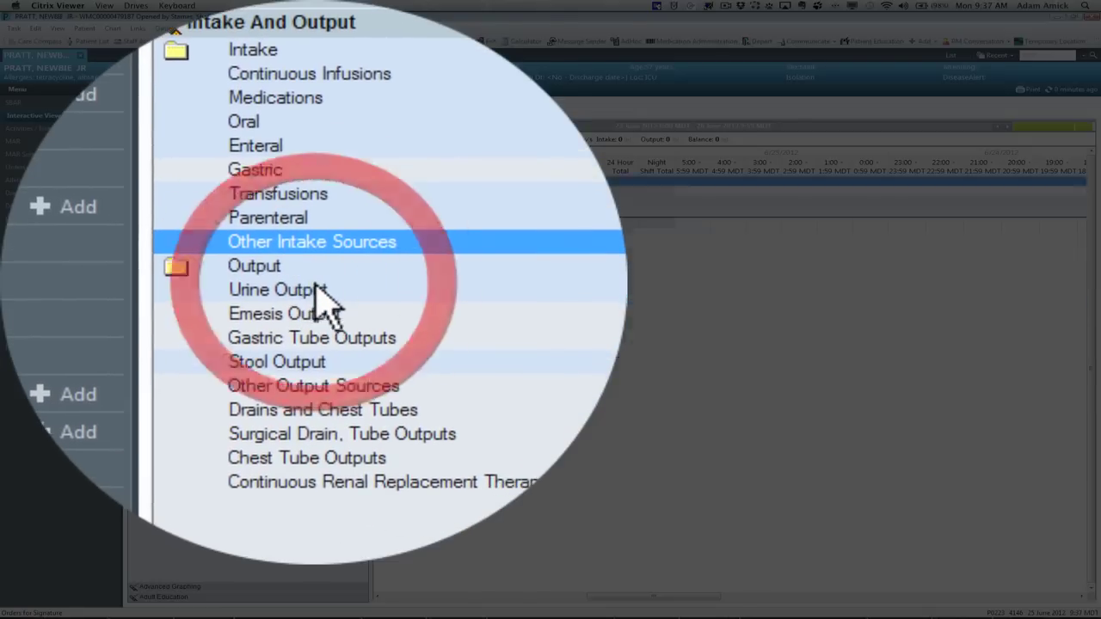
left_click(315, 289)
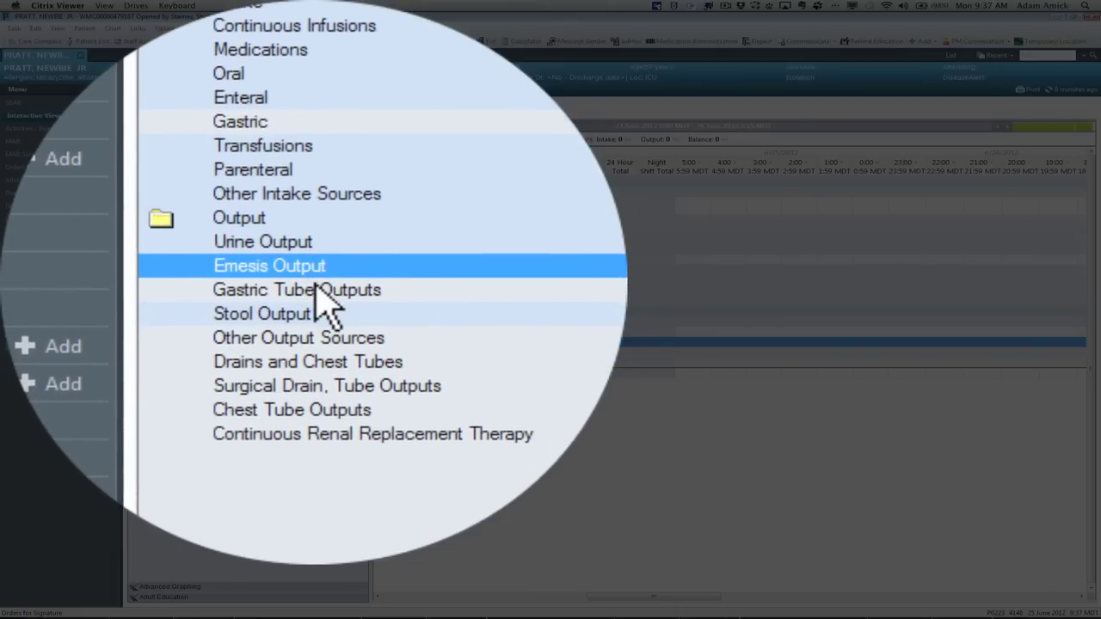
left_click(320, 291)
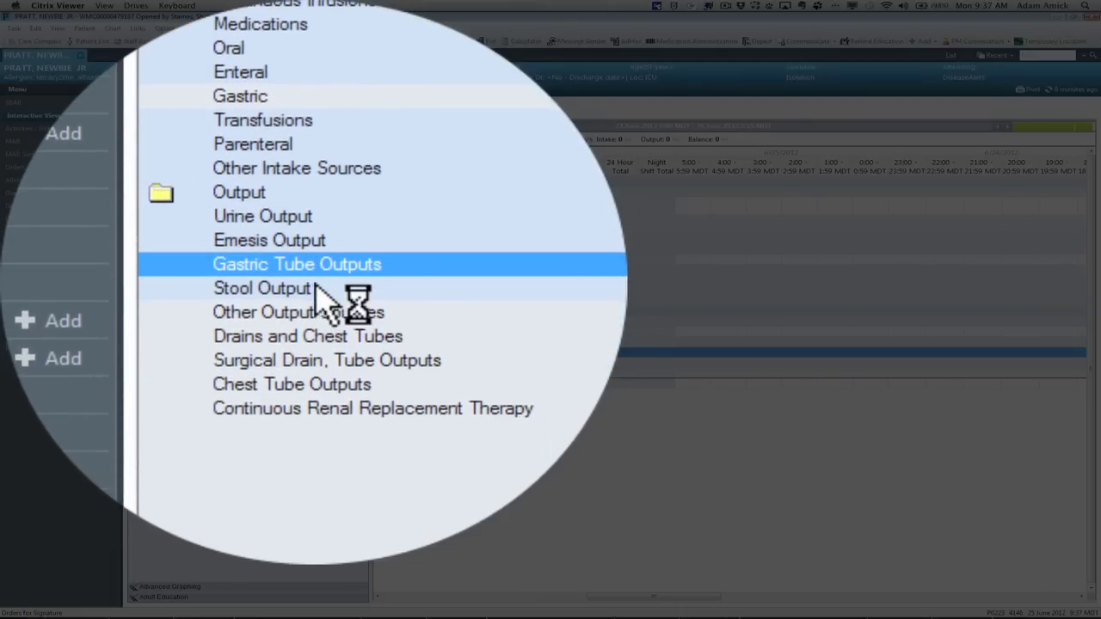
left_click(315, 289)
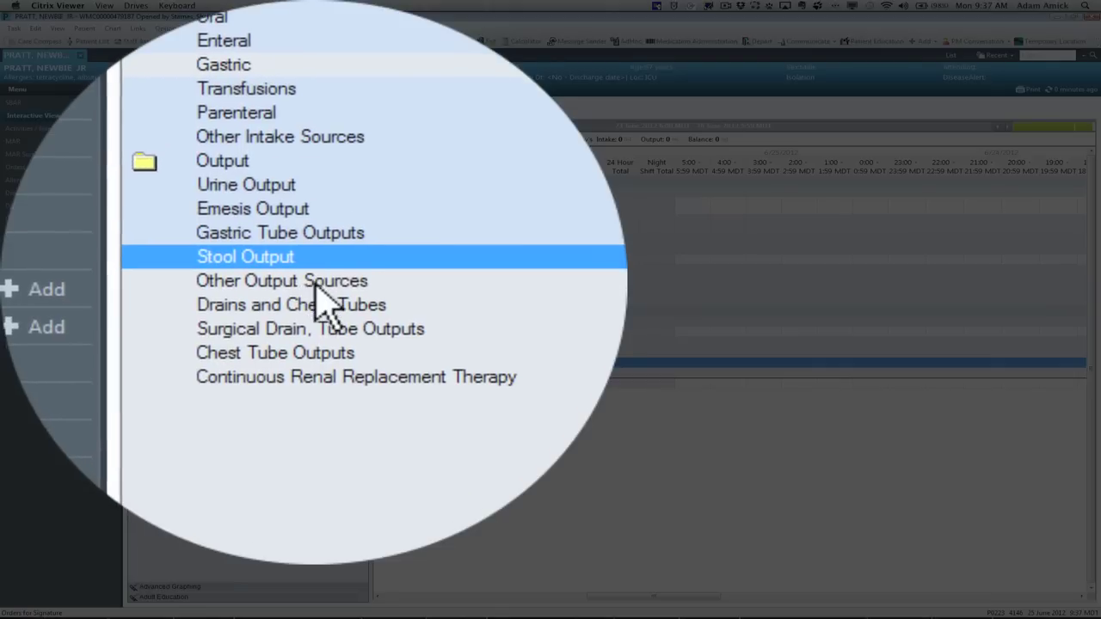
left_click(315, 284)
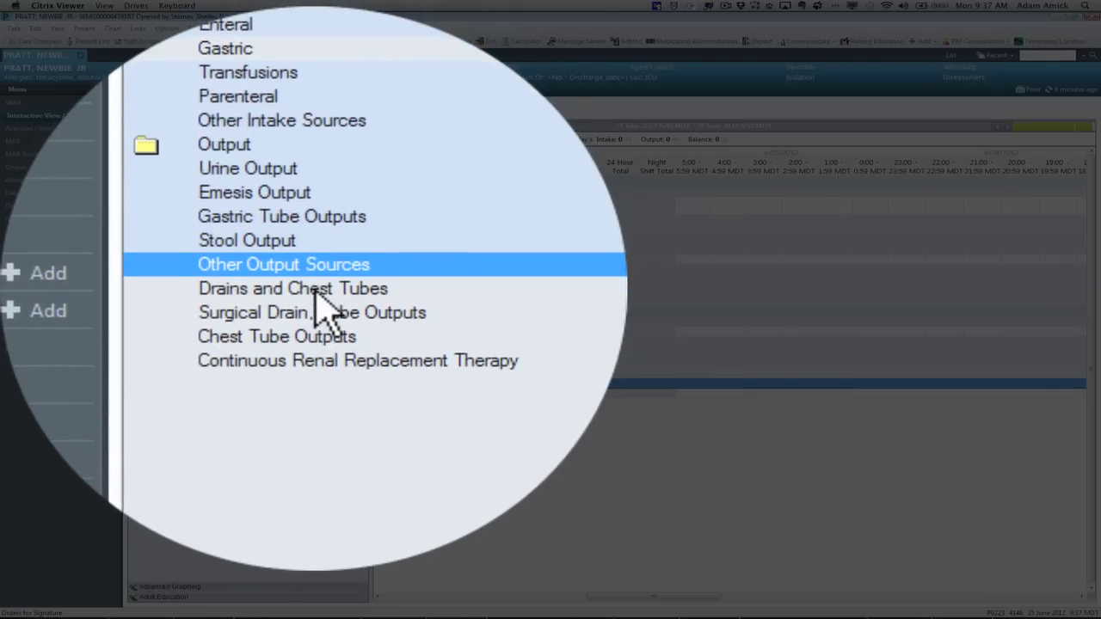
left_click(315, 291)
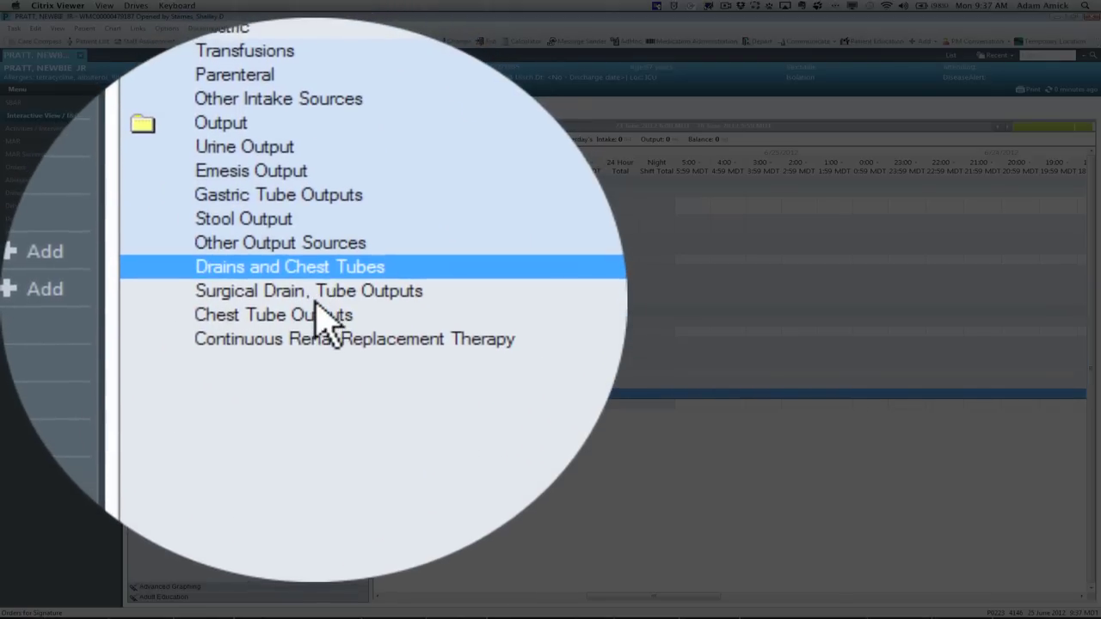
left_click(316, 302)
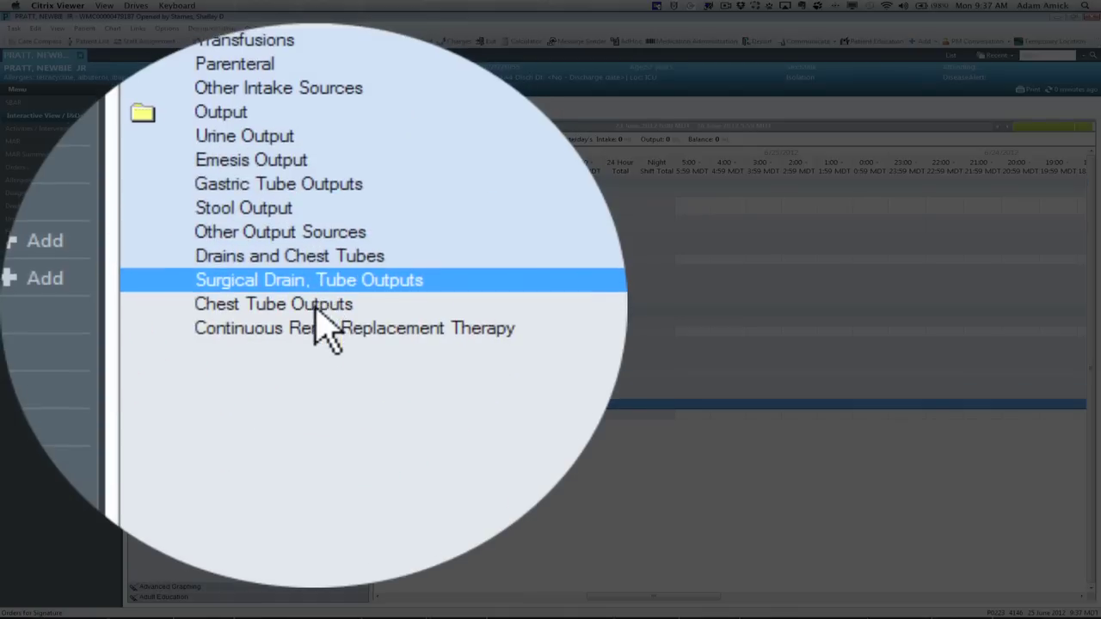
left_click(315, 312)
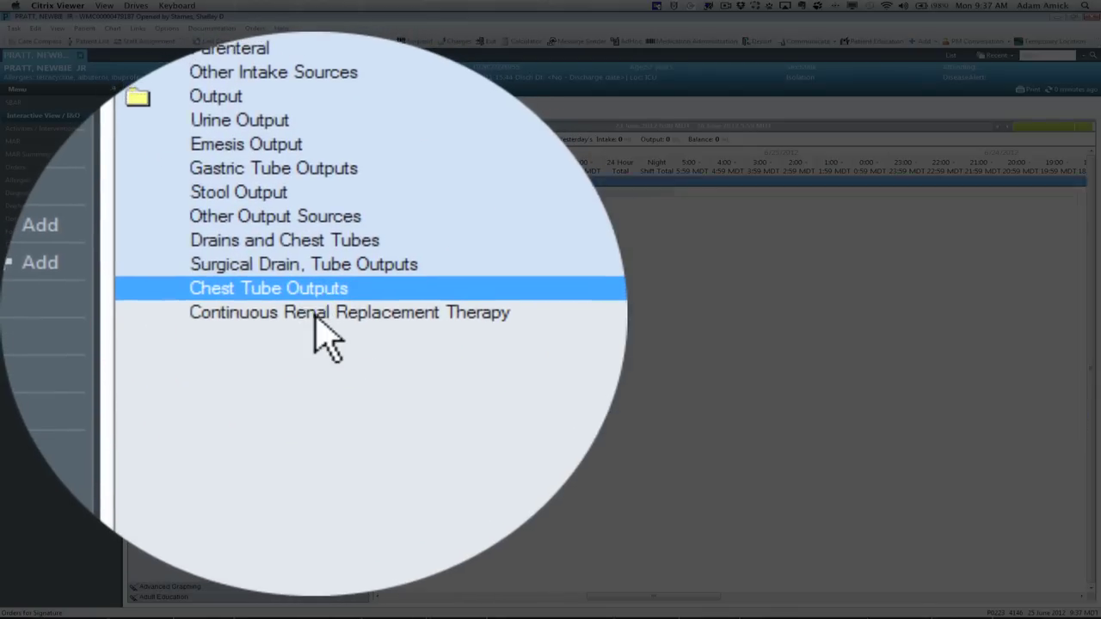
left_click(315, 313)
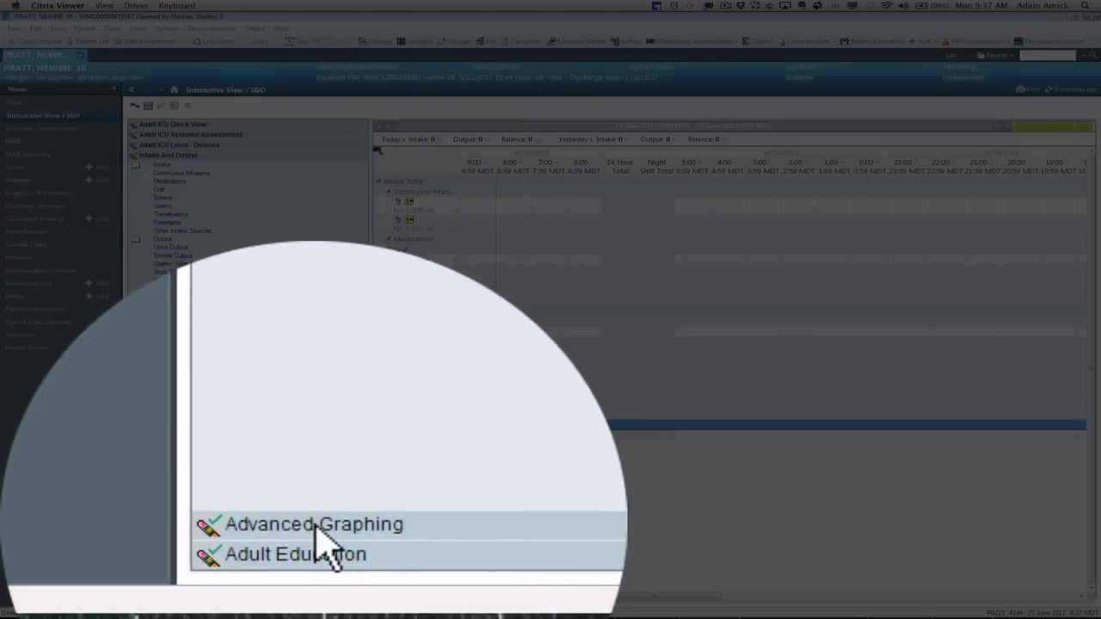
Step: Reopen the Adult ICU Quick View band so its Vital Signs rows show again
left_click(315, 553)
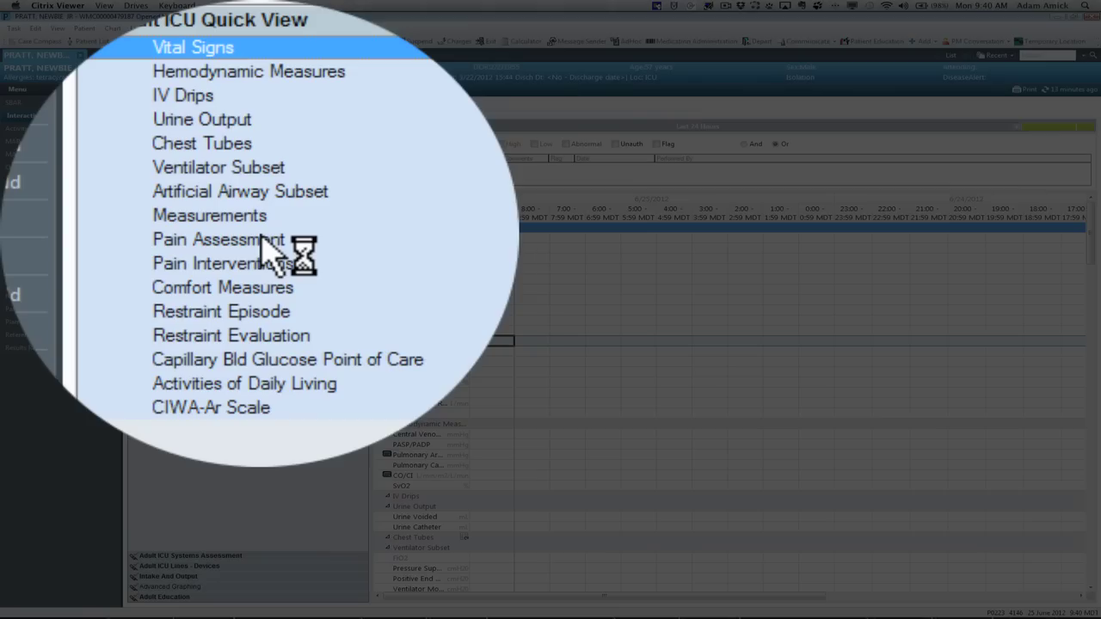
Step: Activate the 9:00 column for charting and jump to the Ventilator Subset rows
left_click(192, 200)
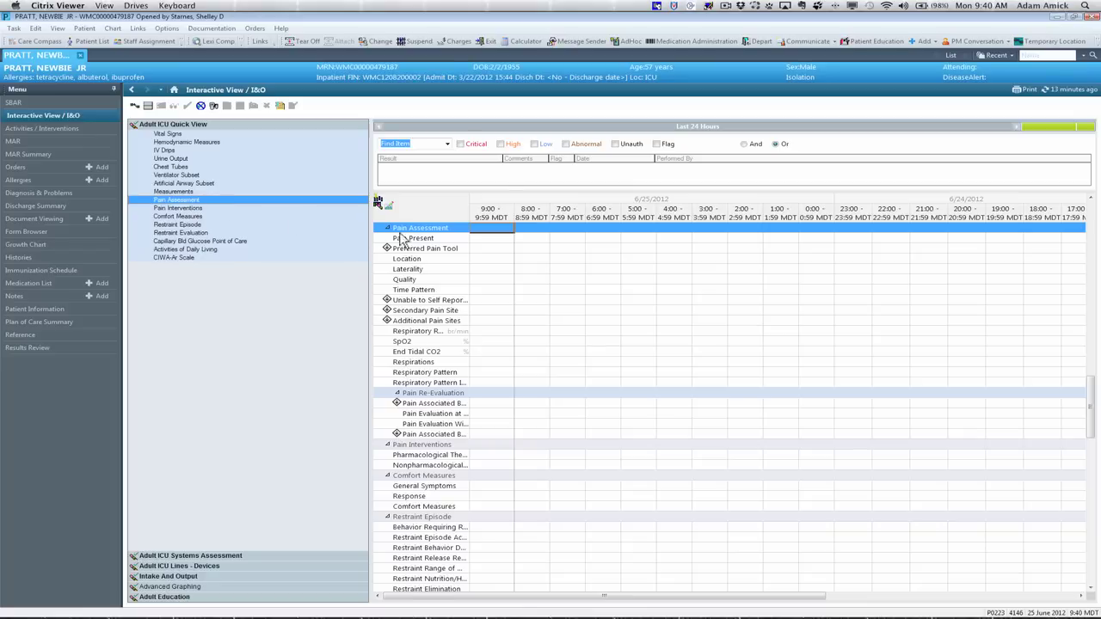
double_click(503, 214)
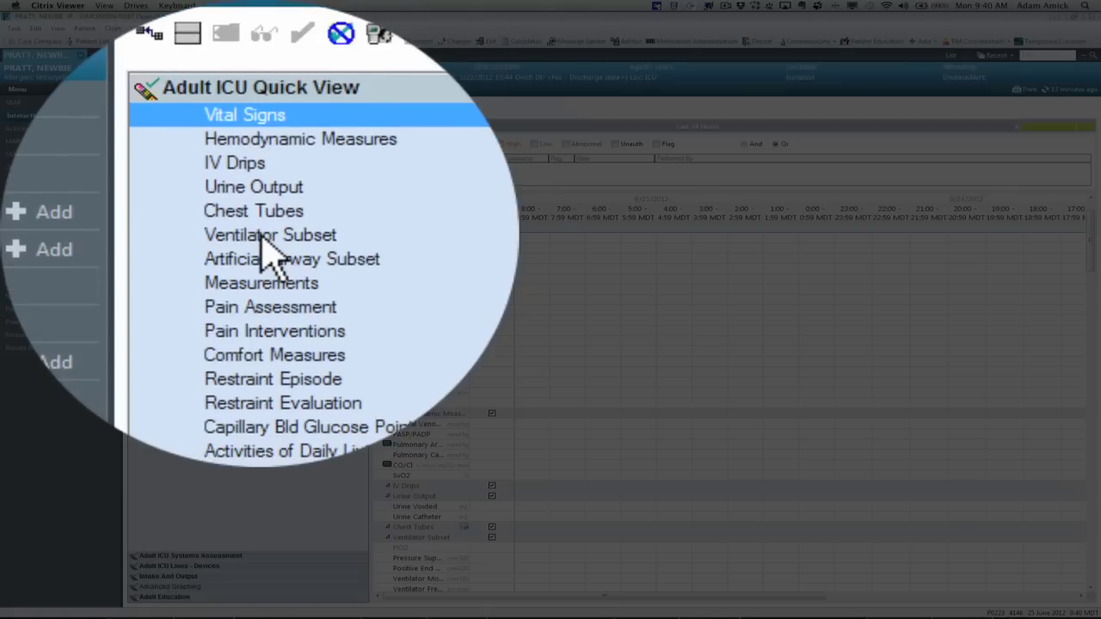
left_click(265, 241)
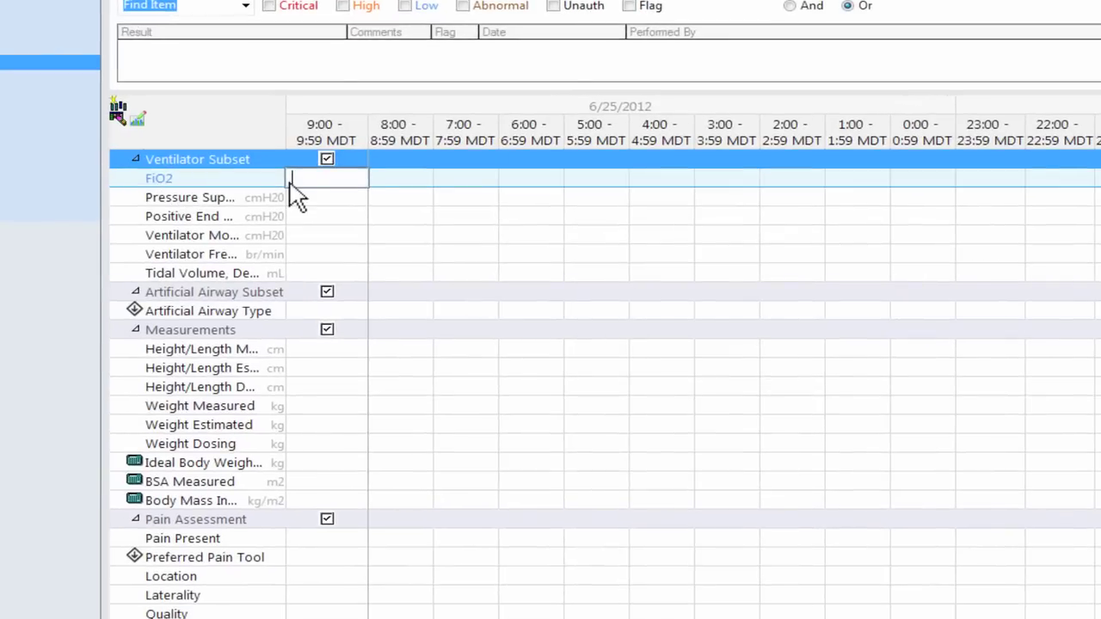
Step: Chart 9:00 FiO2 0.5, pressure support 10 and PEEP 5, correcting mistyped entries
mouse_move(160, 185)
type("5")
type("0")
key("BackSpace")
key("BackSpace")
type(".5")
left_click(318, 197)
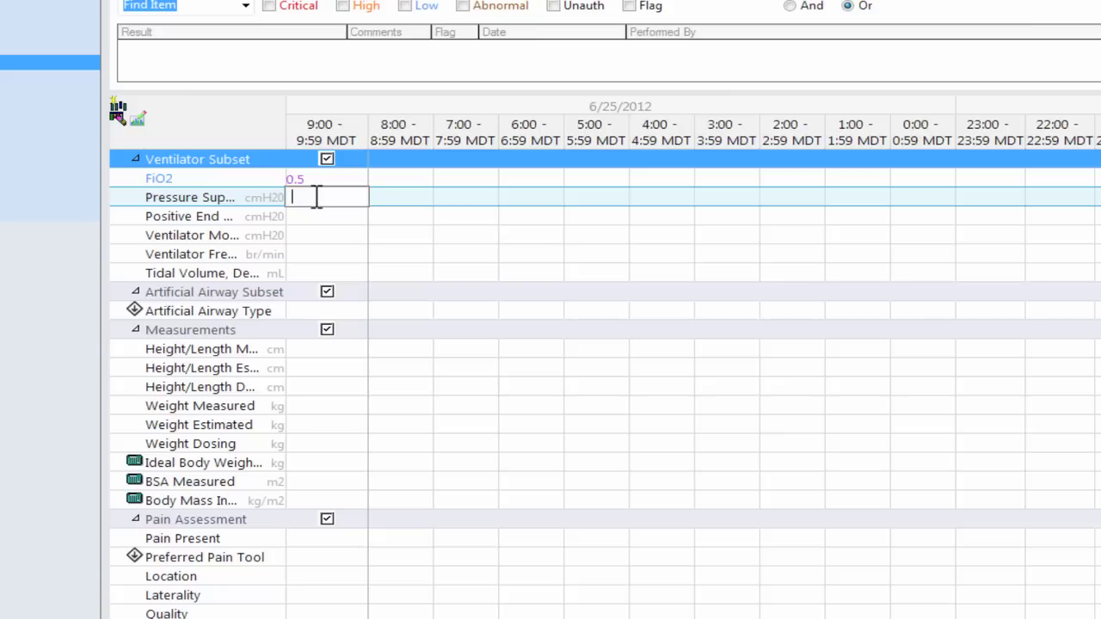
type("10")
left_click(323, 216)
type("10")
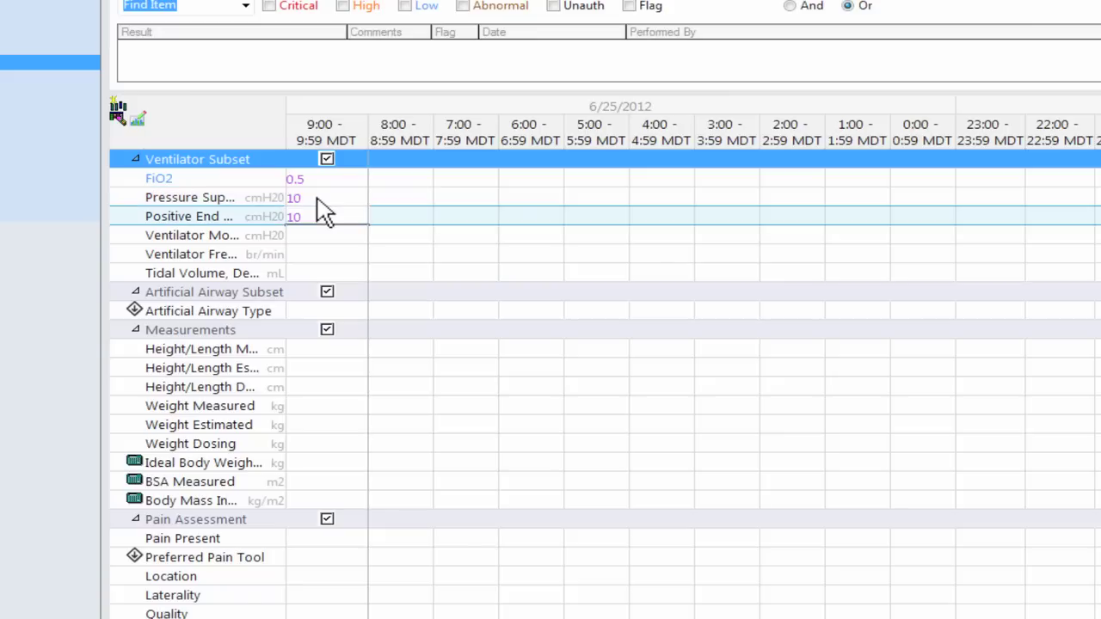
left_click(307, 216)
key("BackSpace")
key("BackSpace")
type("5")
left_click(314, 234)
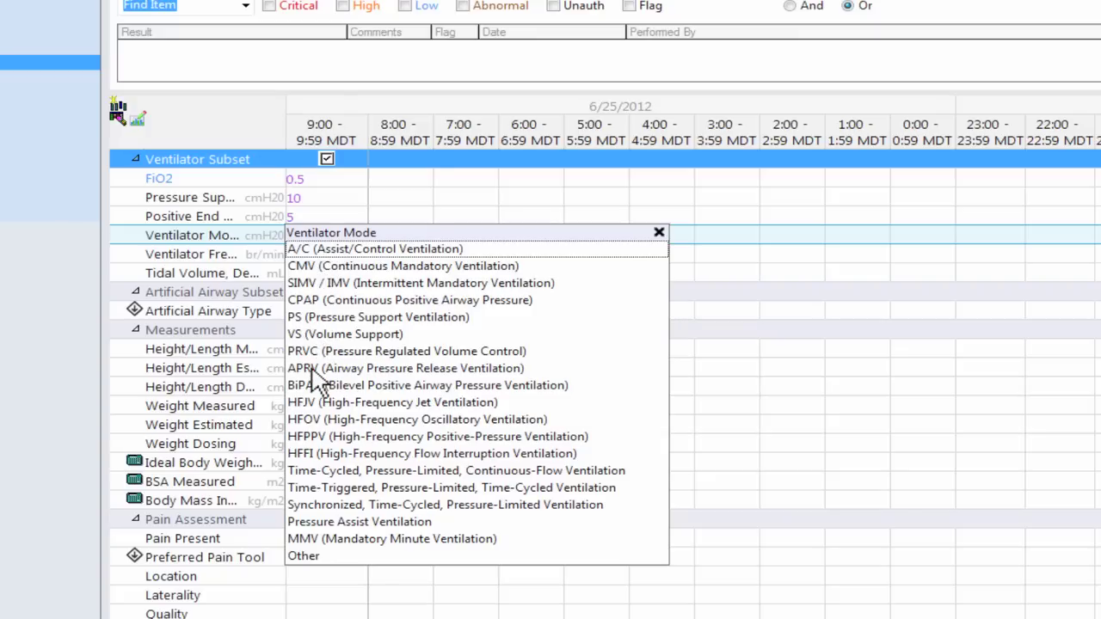
Step: Set ventilator mode SIMV / IMV, frequency 12 and tidal volume 500 at 9:00
left_click(314, 284)
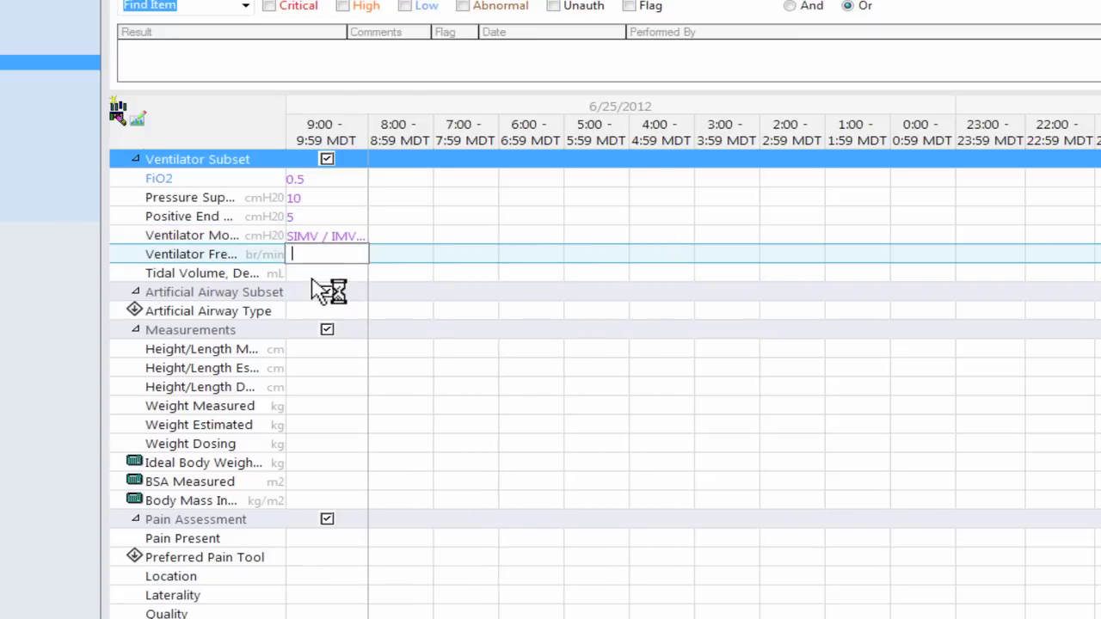
type("12")
left_click(325, 271)
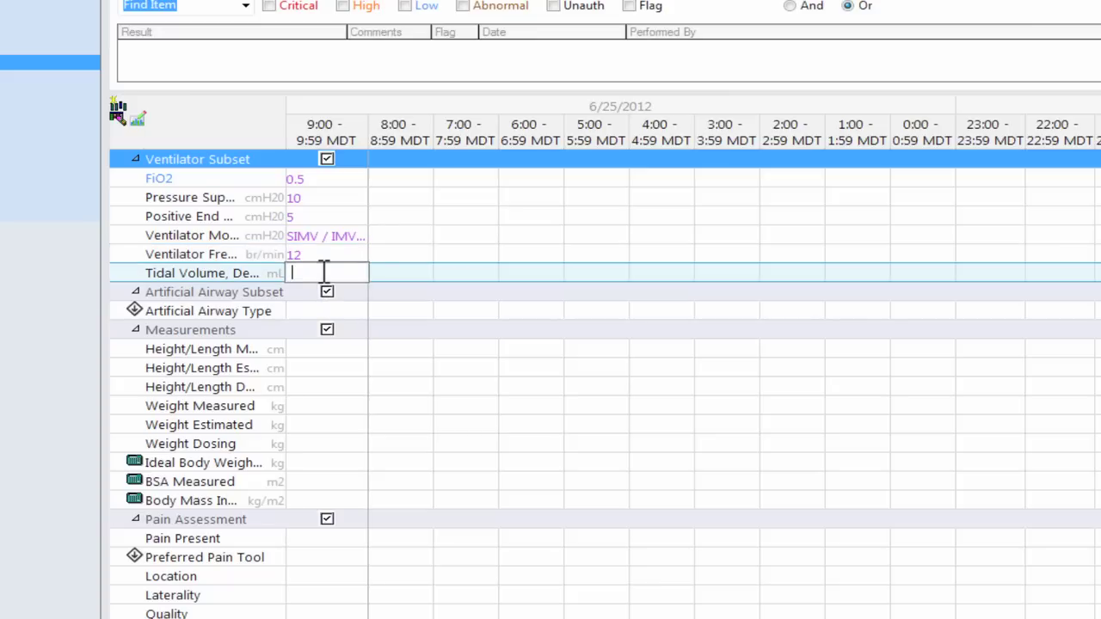
type("500")
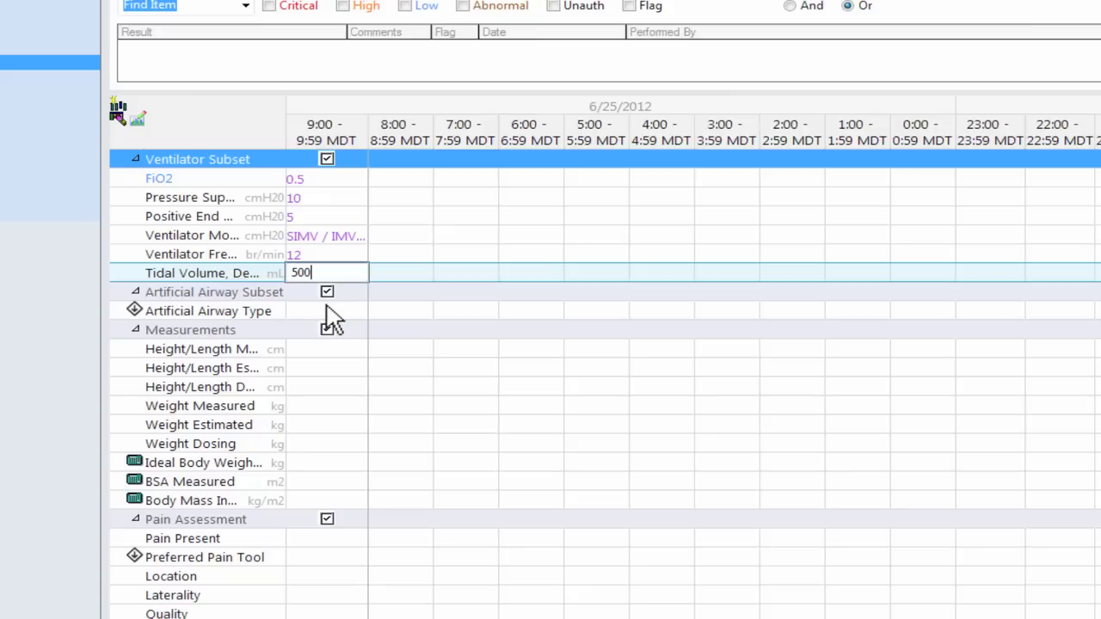
left_click(327, 309)
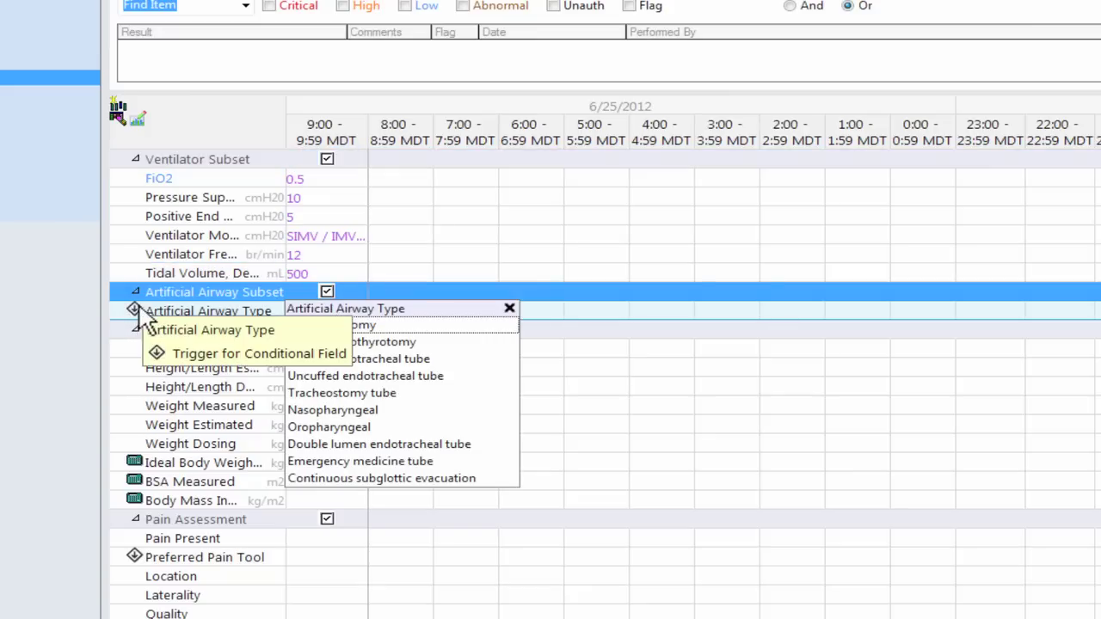
Step: Record the 9:00 airway as a cuffed 8.0 endotracheal tube, oral left, 24 cm, with securement device and bite block
mouse_move(136, 308)
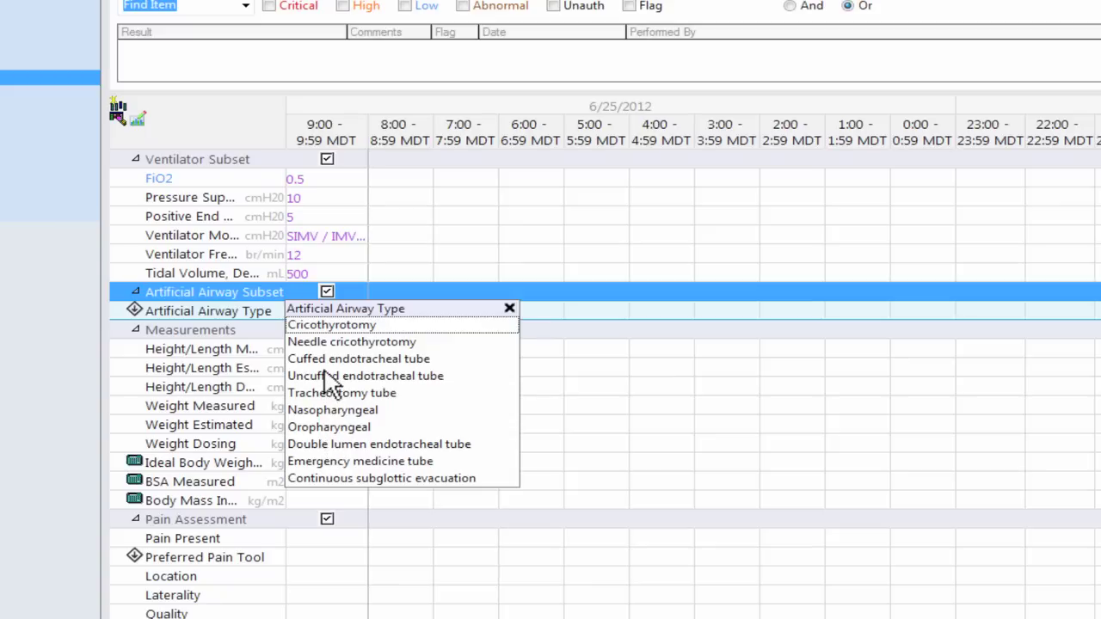
left_click(327, 360)
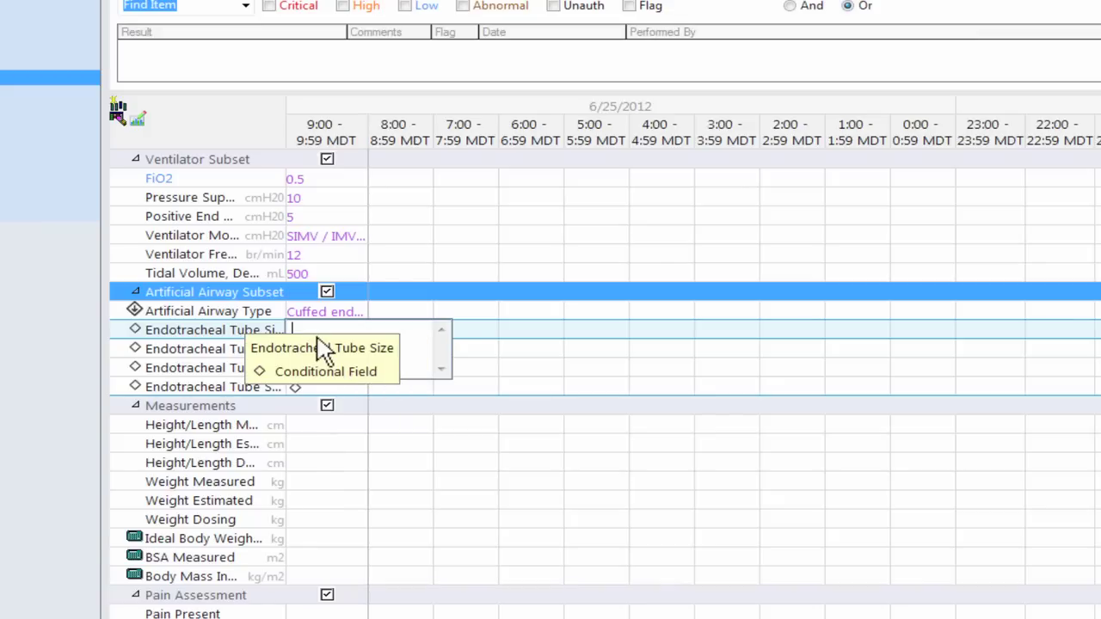
type("8")
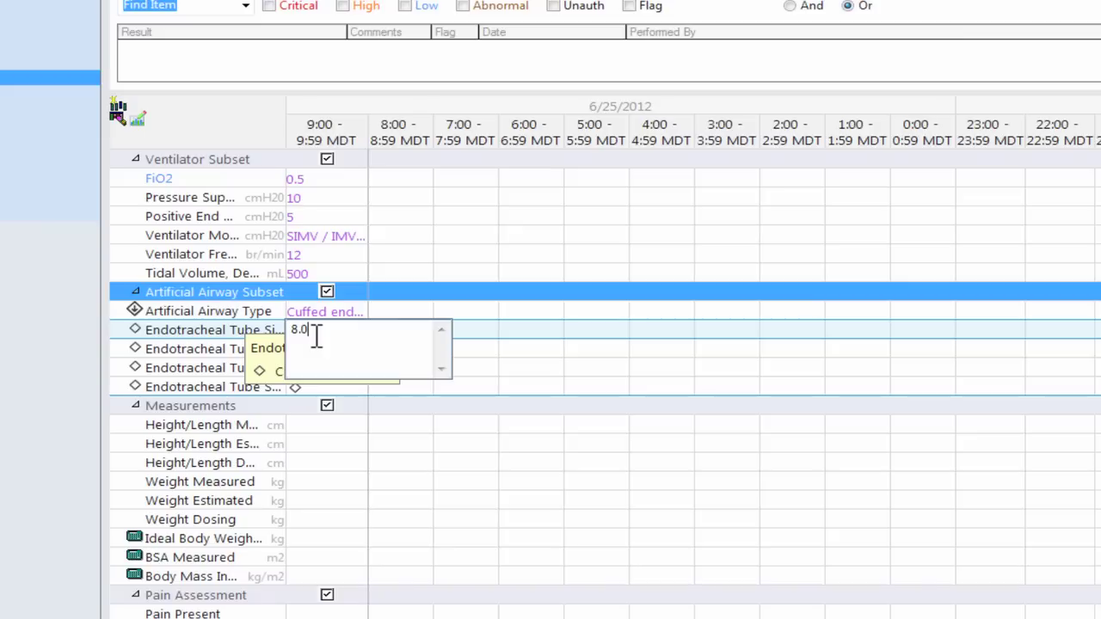
type(".0")
key("Return")
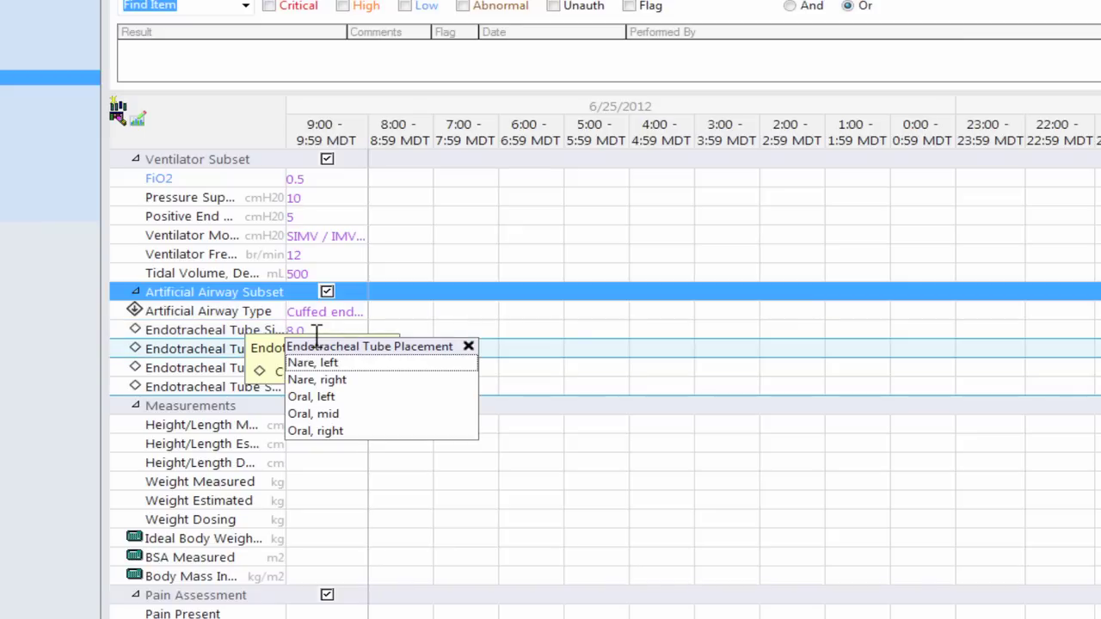
left_click(334, 398)
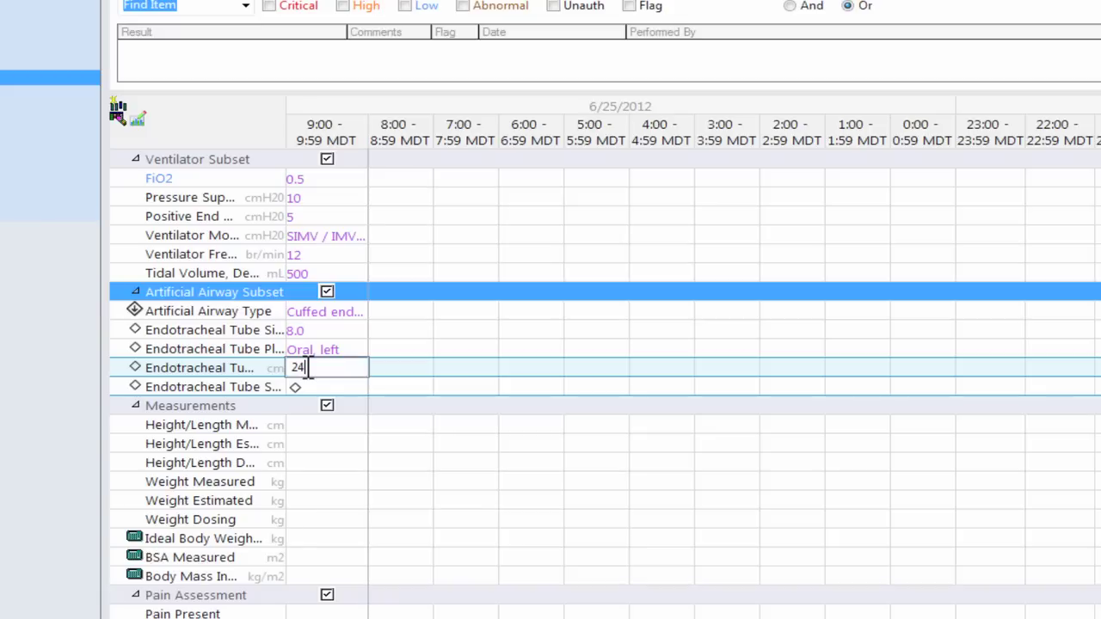
key("Return")
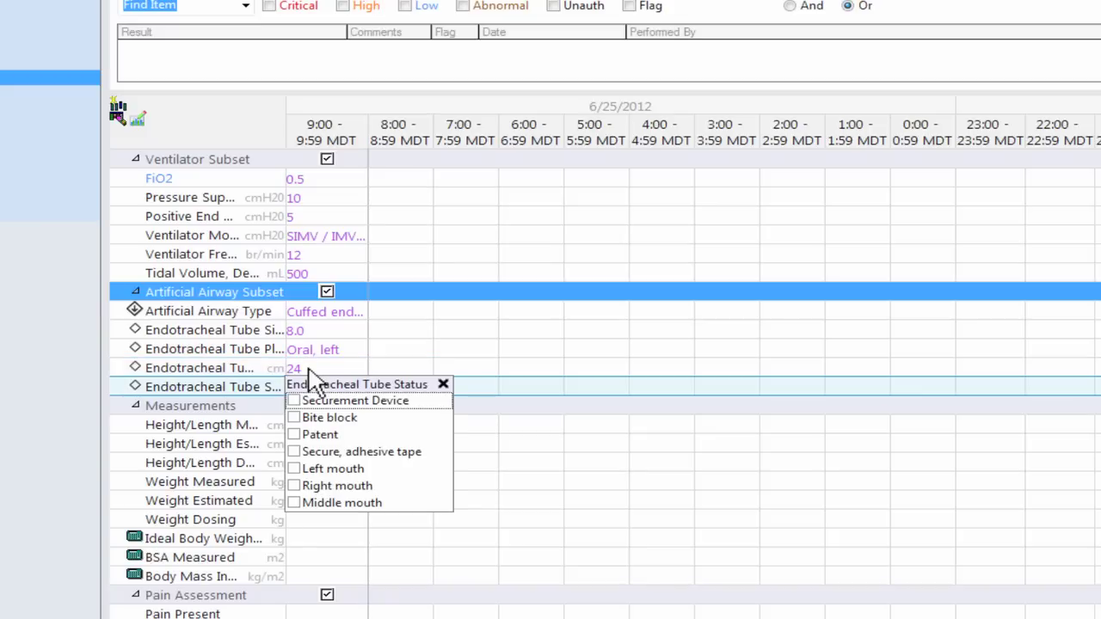
left_click(362, 401)
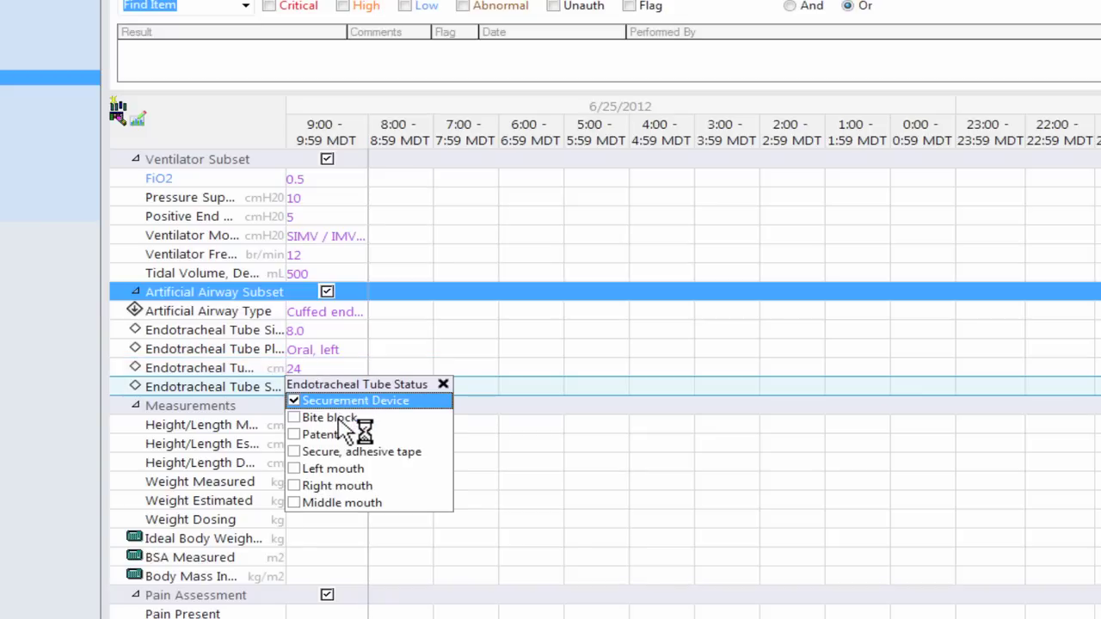
left_click(342, 420)
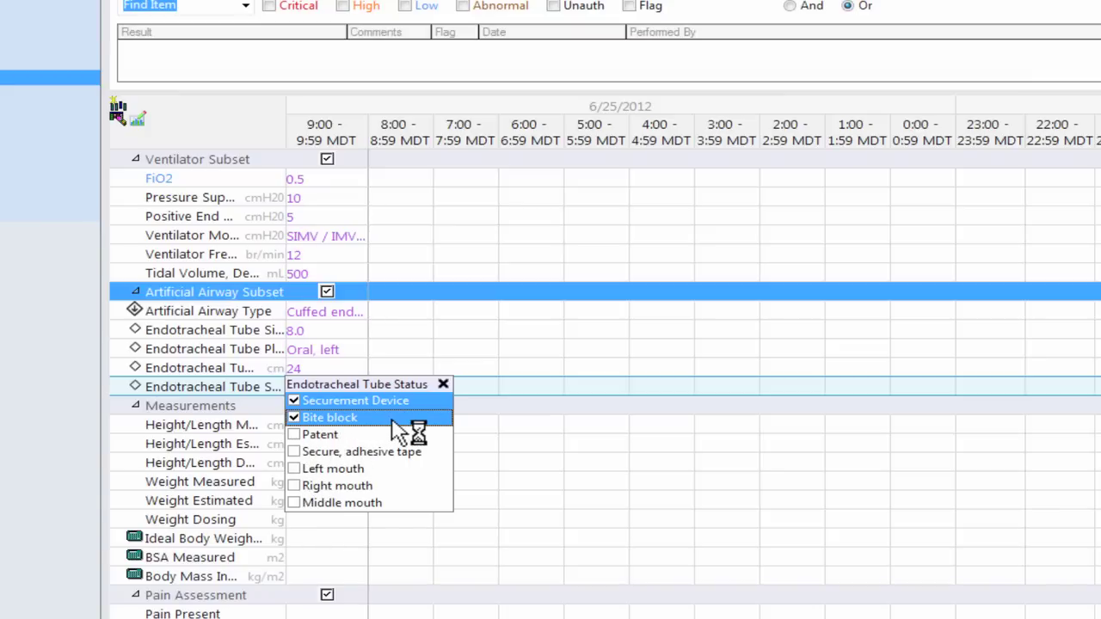
key("Return")
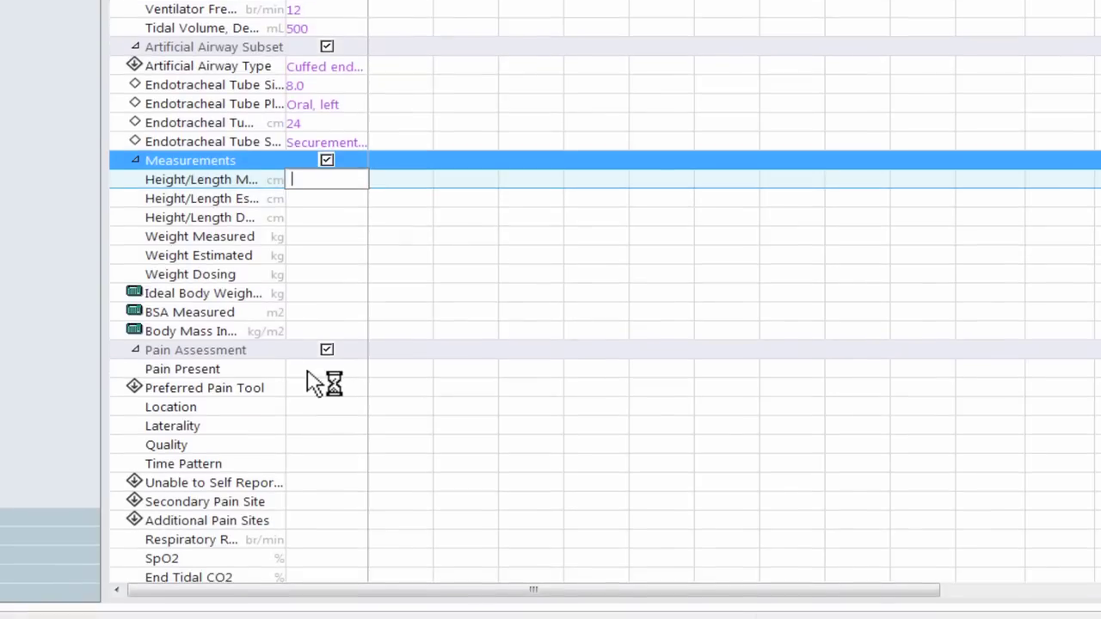
Step: Chart actual pain as present, assessed with the Modified FLACC tool
left_click(310, 461)
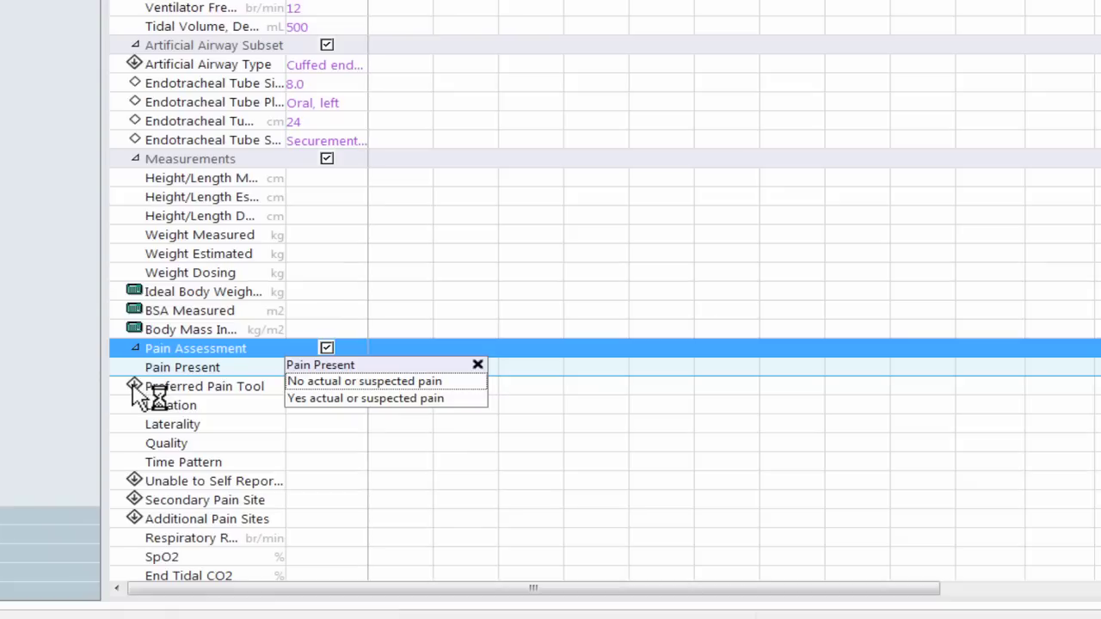
left_click(332, 403)
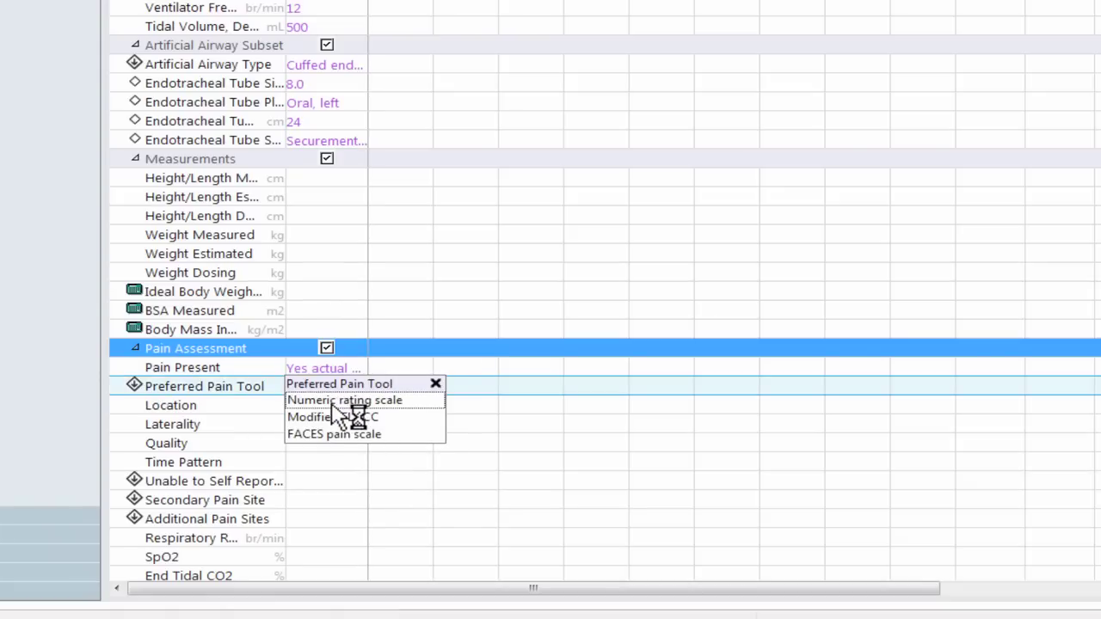
left_click(334, 420)
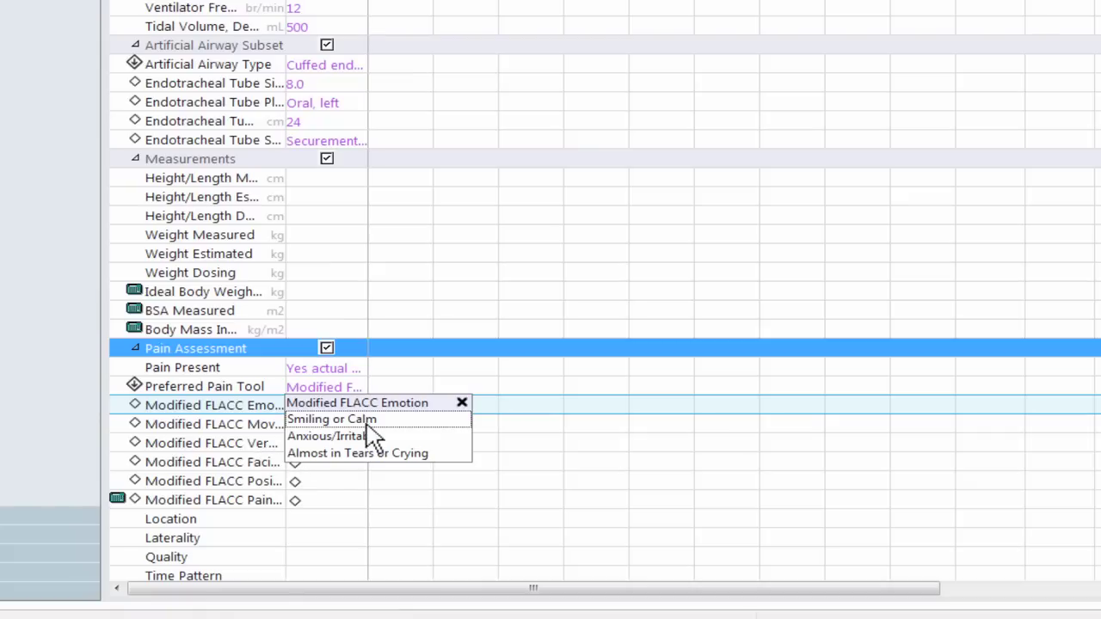
Step: Rate FLACC as anxious/irritable, restless, noisy breathing, drawn around mouth and eyes, and fetal position
left_click(378, 438)
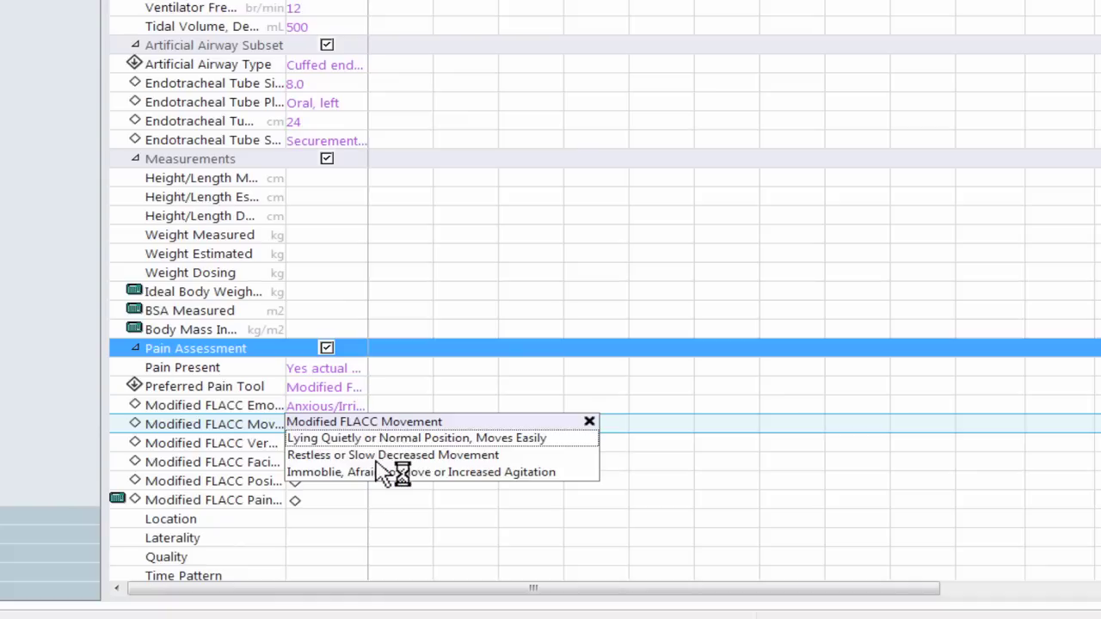
left_click(379, 457)
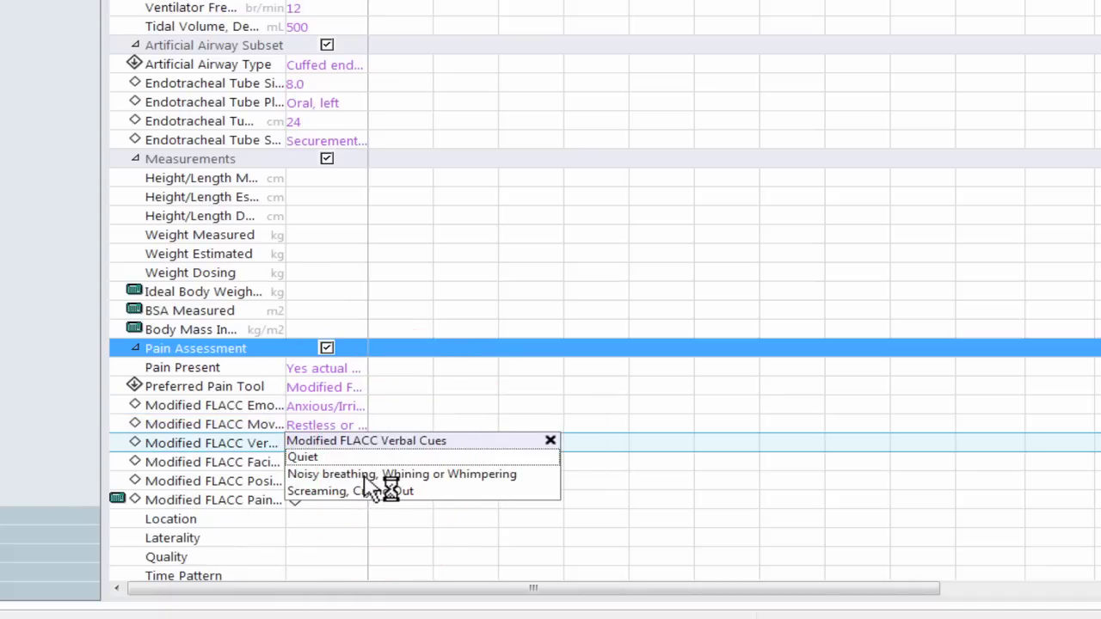
left_click(370, 474)
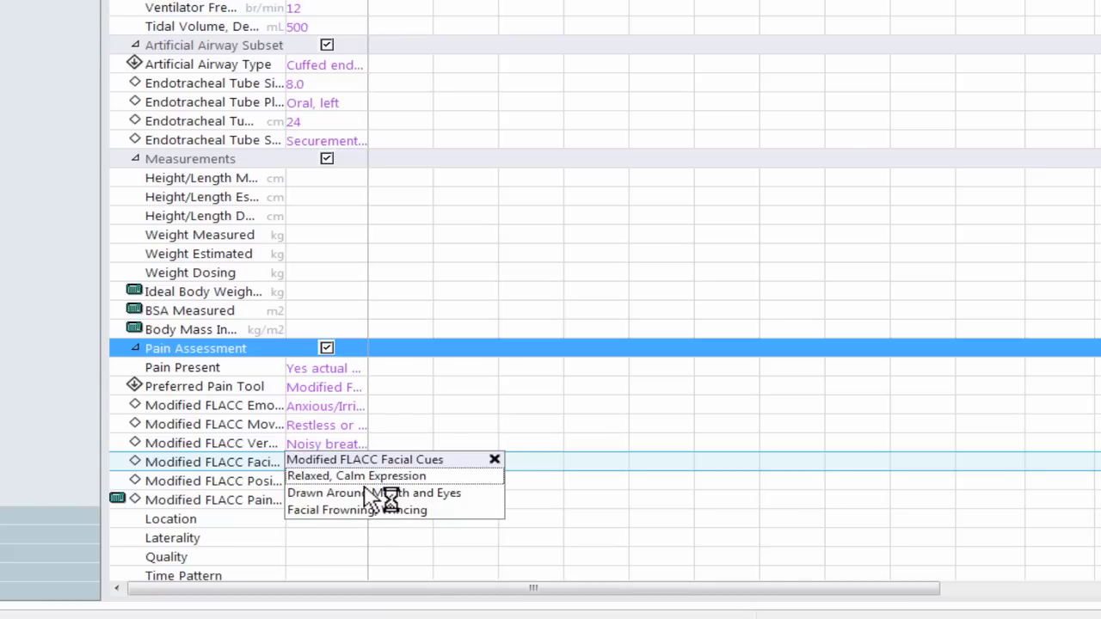
left_click(370, 496)
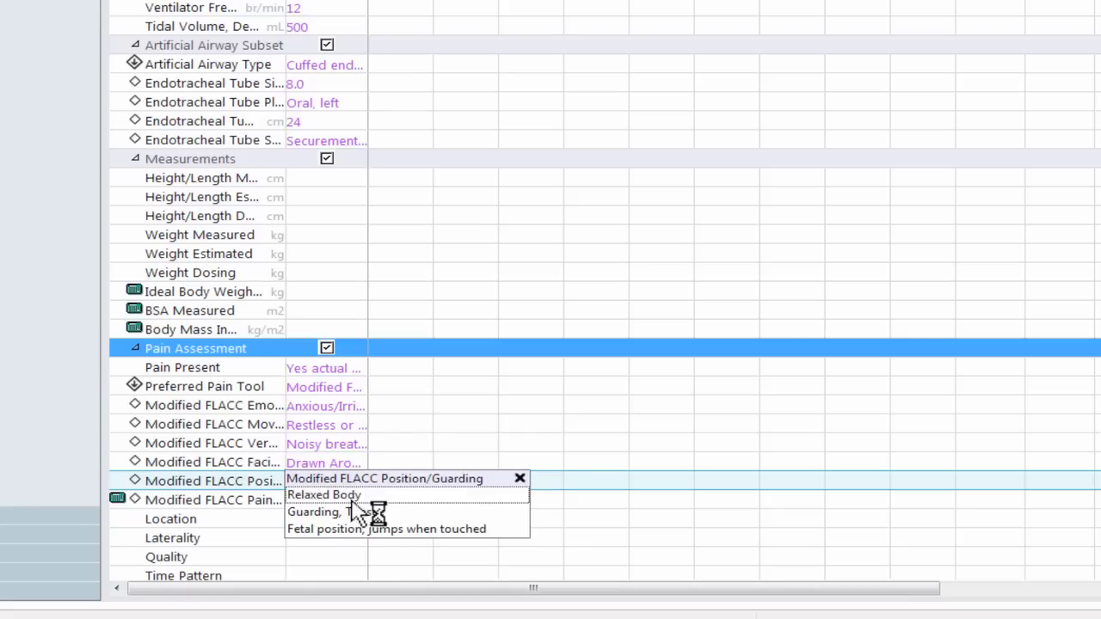
left_click(344, 528)
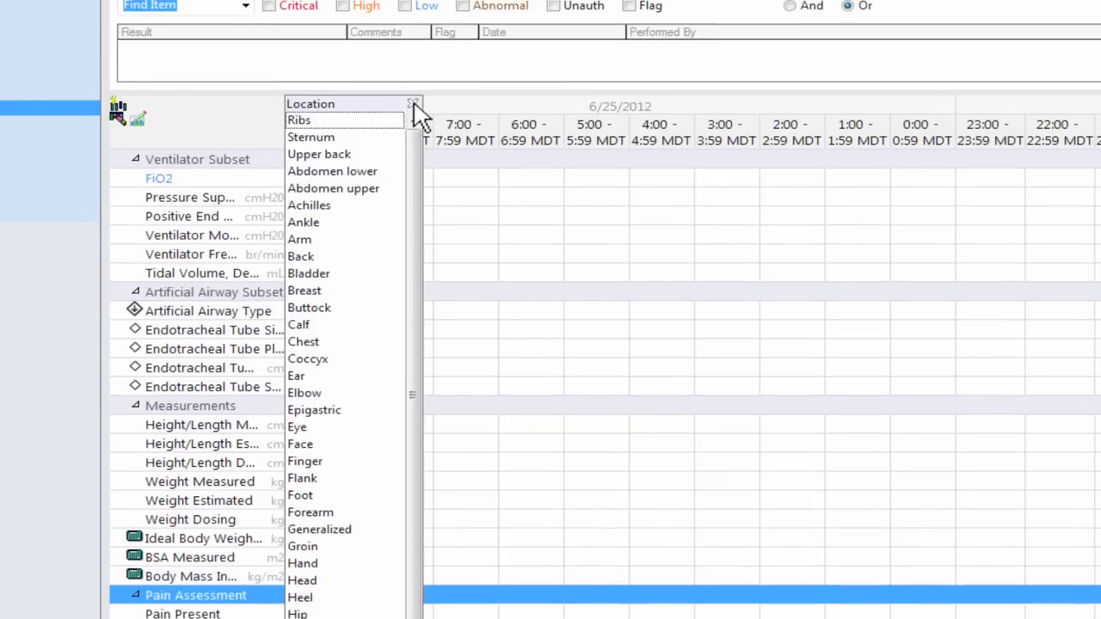
Step: Leave pain location and laterality blank and record the pain quality as Sharp
left_click(412, 103)
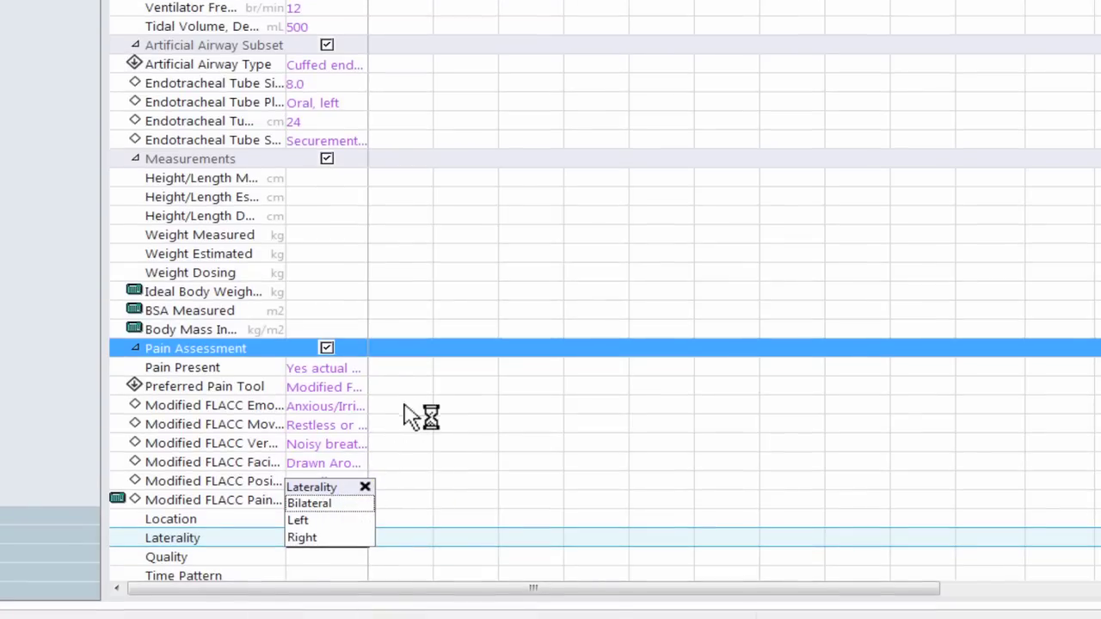
left_click(326, 520)
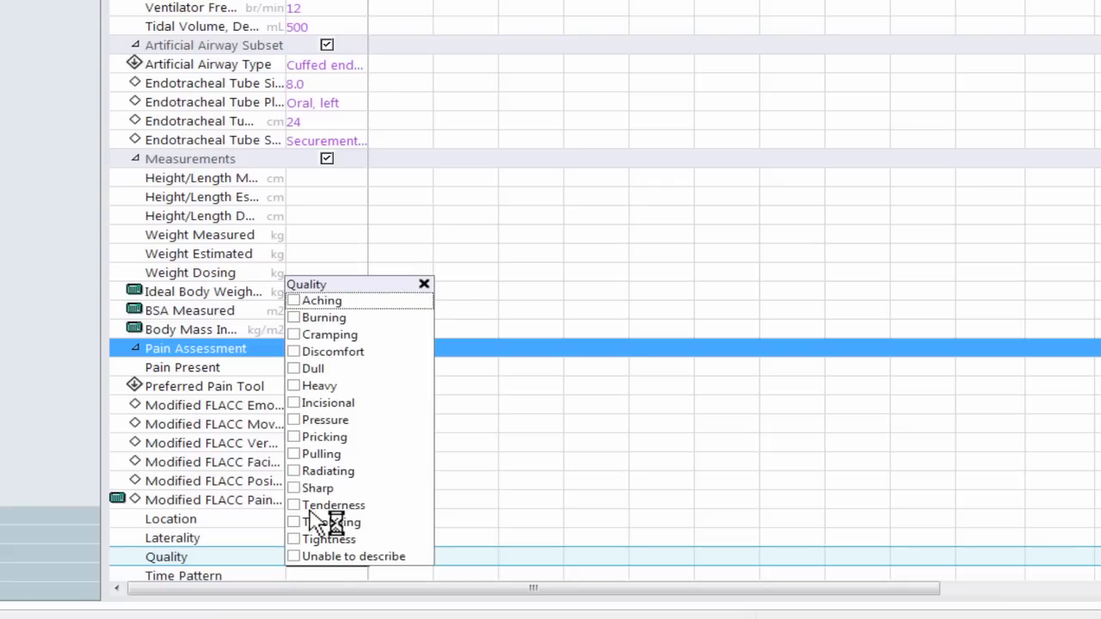
left_click(314, 489)
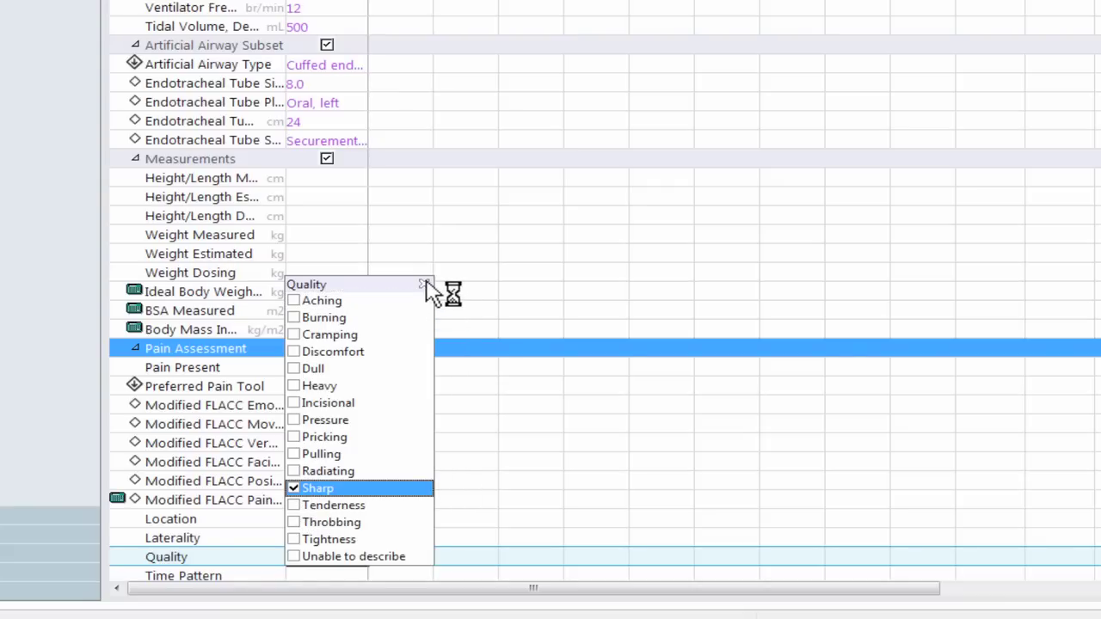
left_click(424, 284)
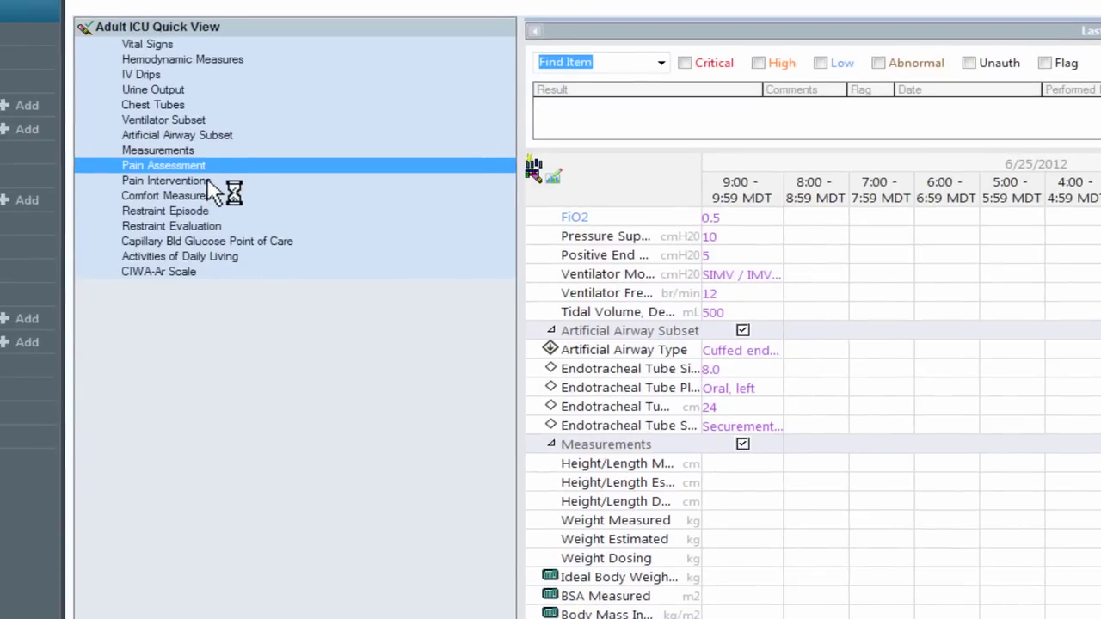
Step: Record intravenous analgesic and positioning as pain interventions, then sign all charted results
left_click(211, 182)
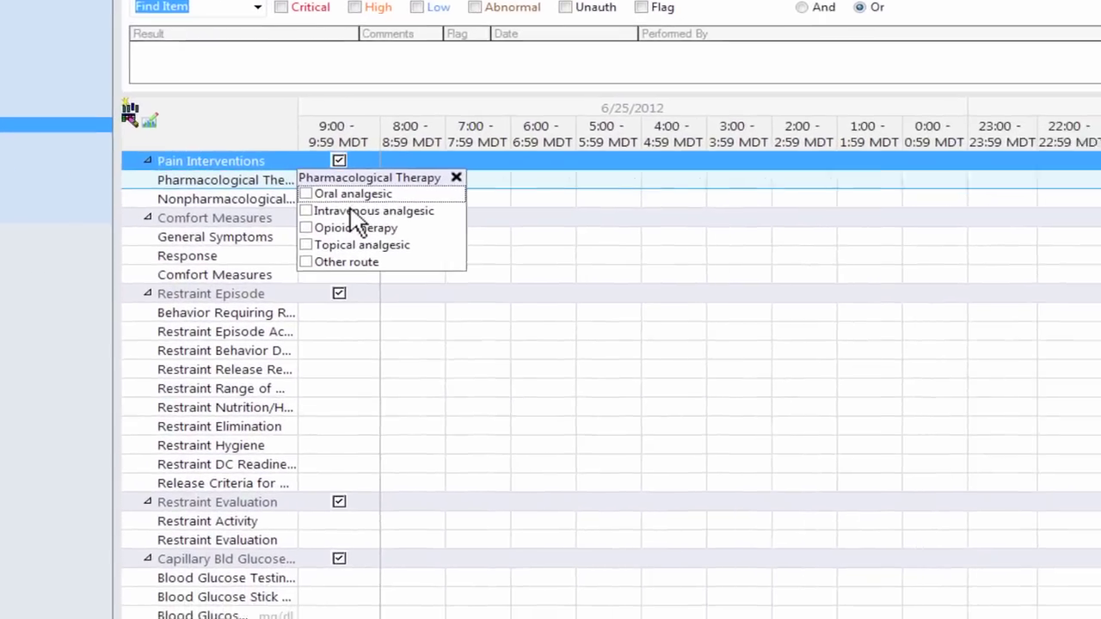
left_click(610, 246)
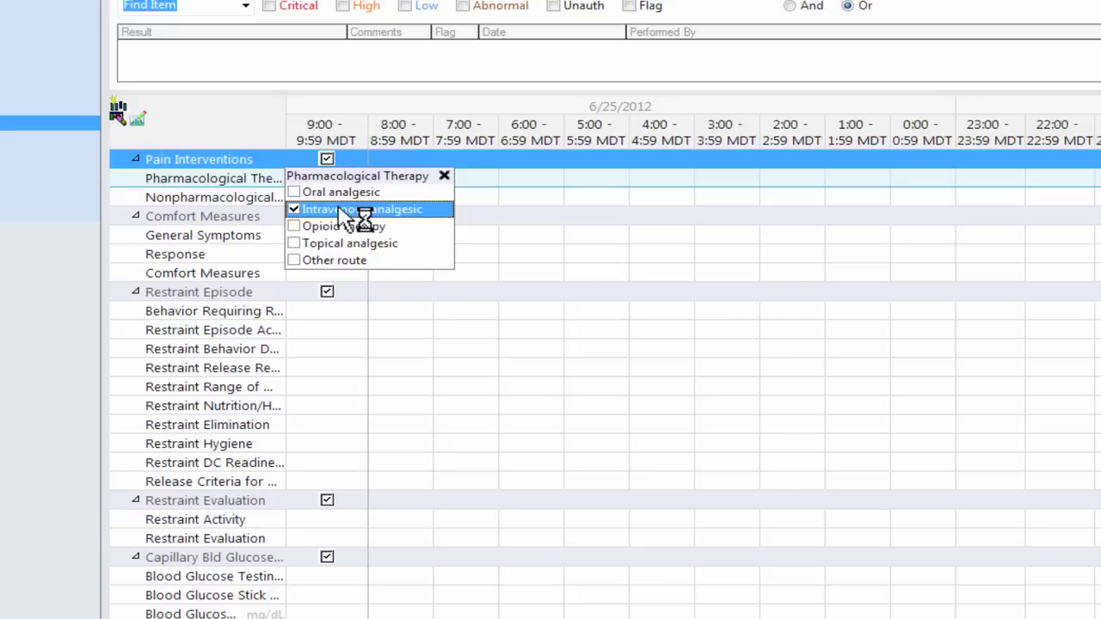
left_click(444, 178)
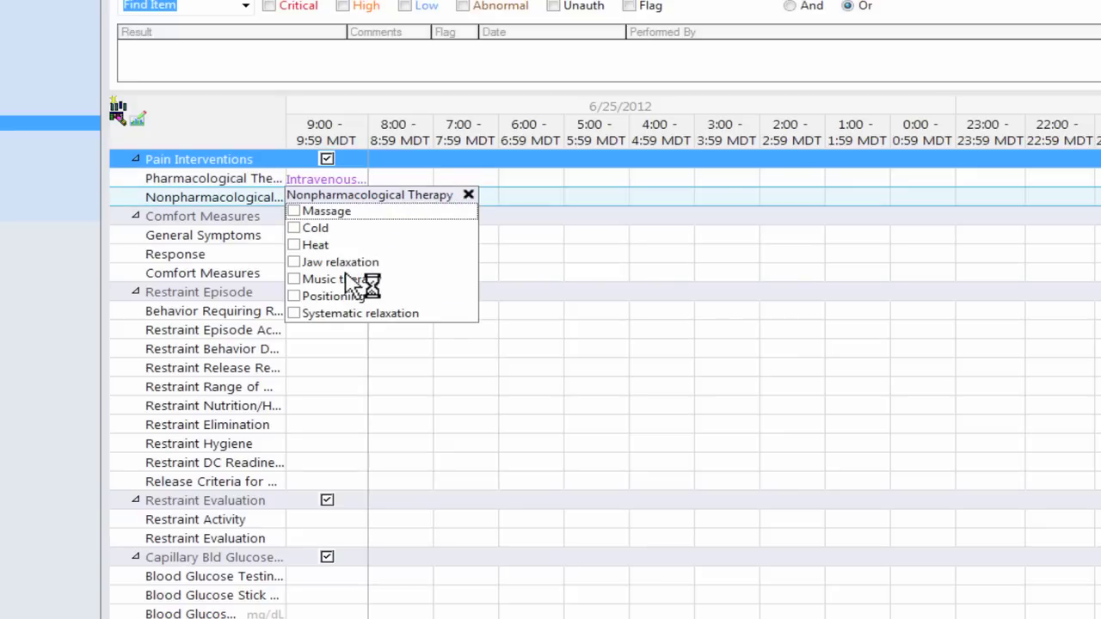
left_click(344, 301)
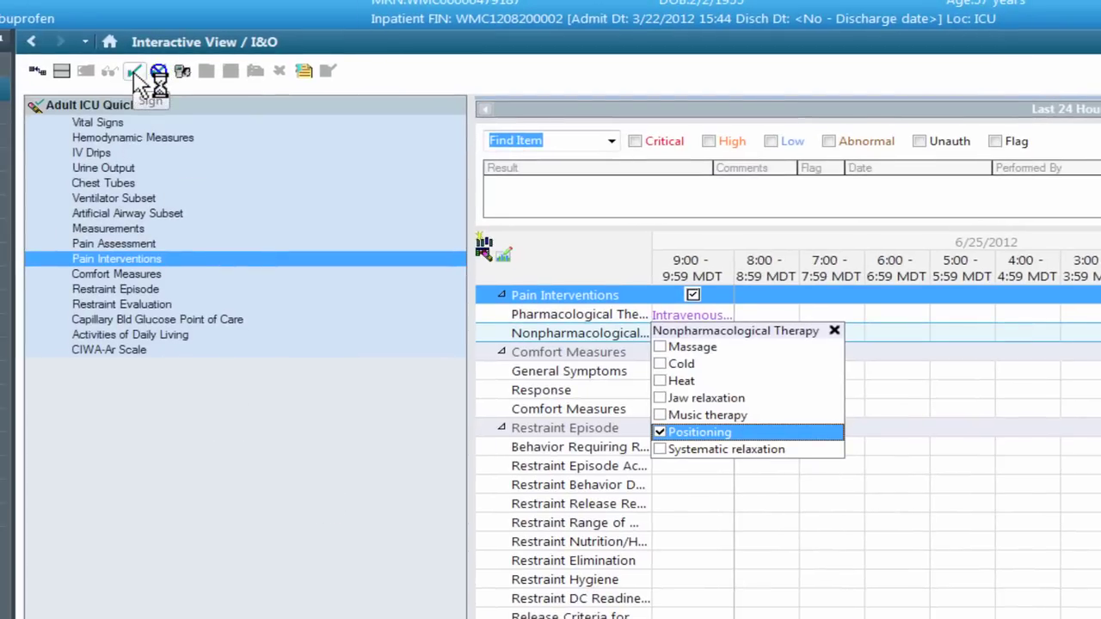
left_click(135, 74)
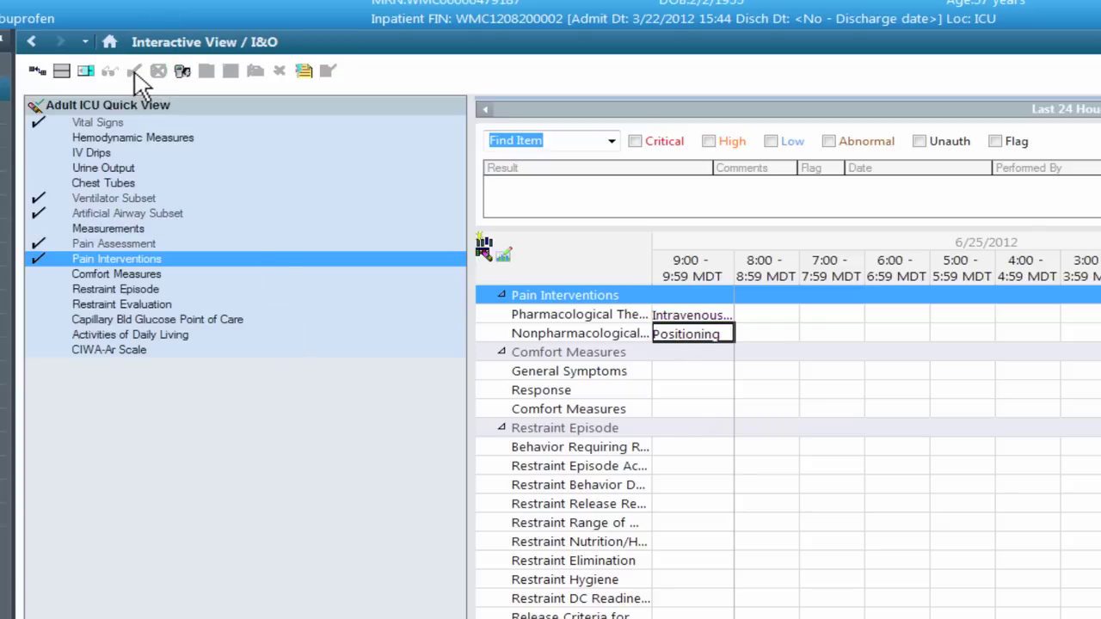
left_click(135, 75)
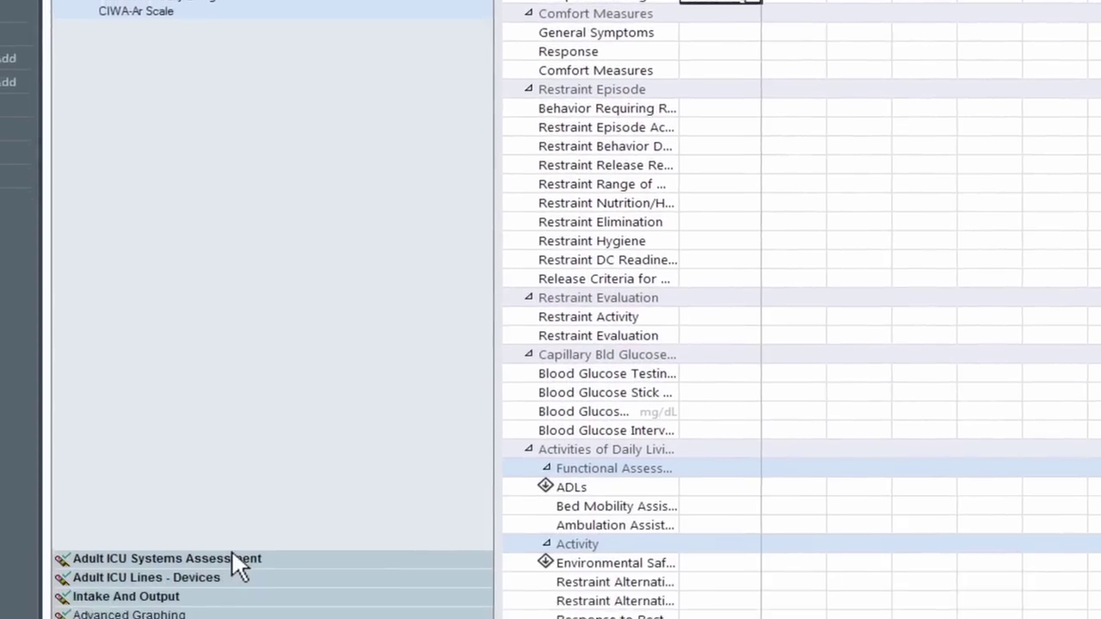
Step: Expand the Adult ICU Systems Assessment band and go to its Mental Status section
left_click(243, 508)
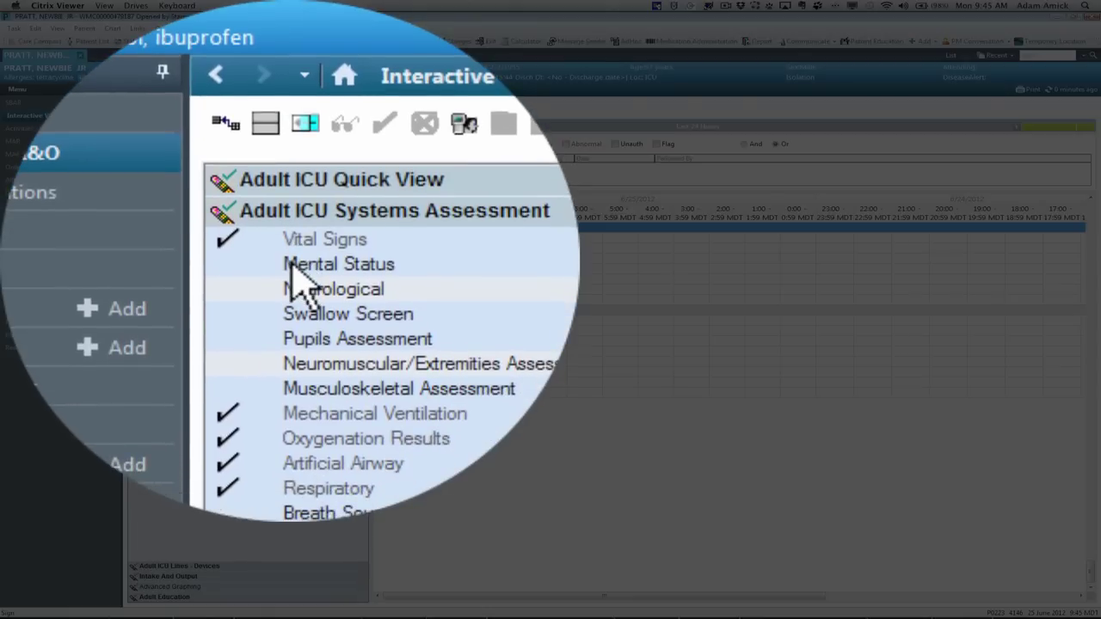
left_click(157, 153)
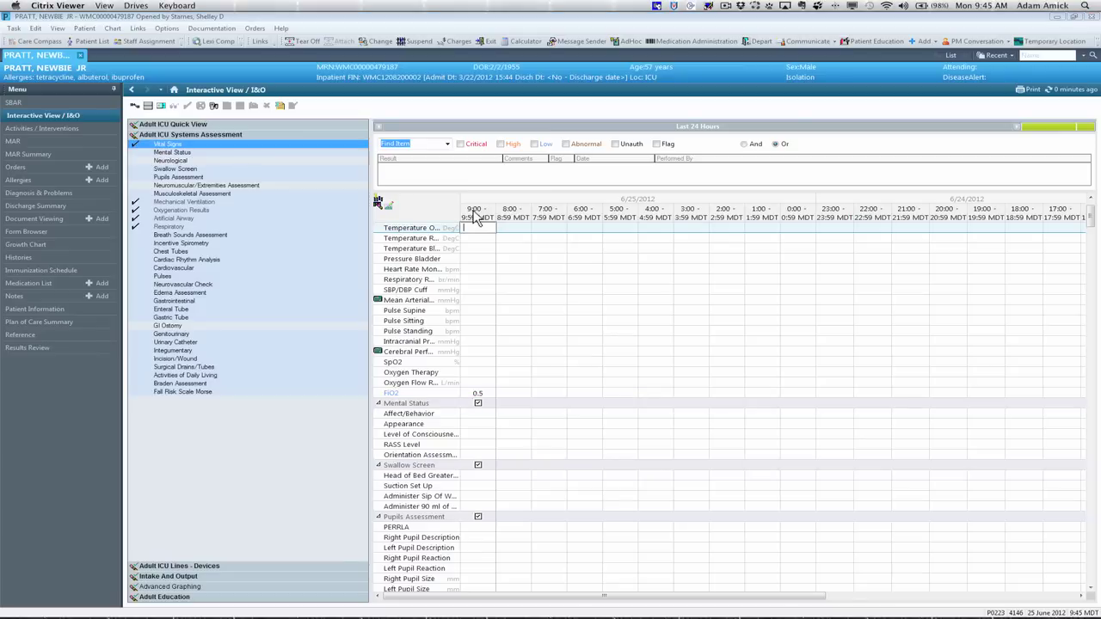
left_click(188, 154)
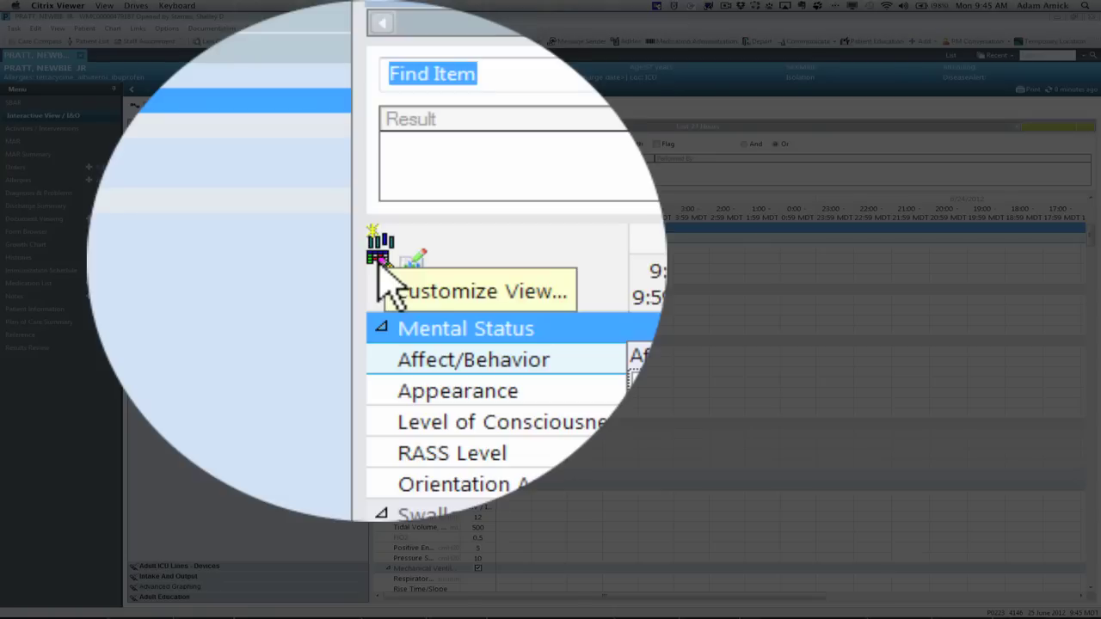
Step: Open Customize View and scroll the section list down to Seizure Documentation
left_click(379, 258)
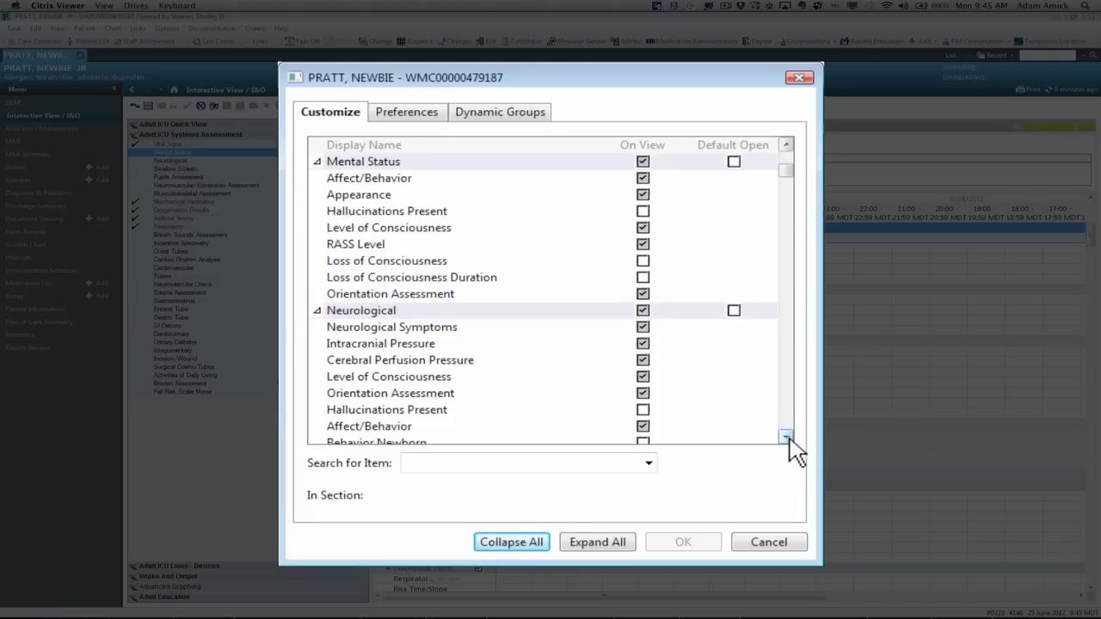
left_click(786, 438)
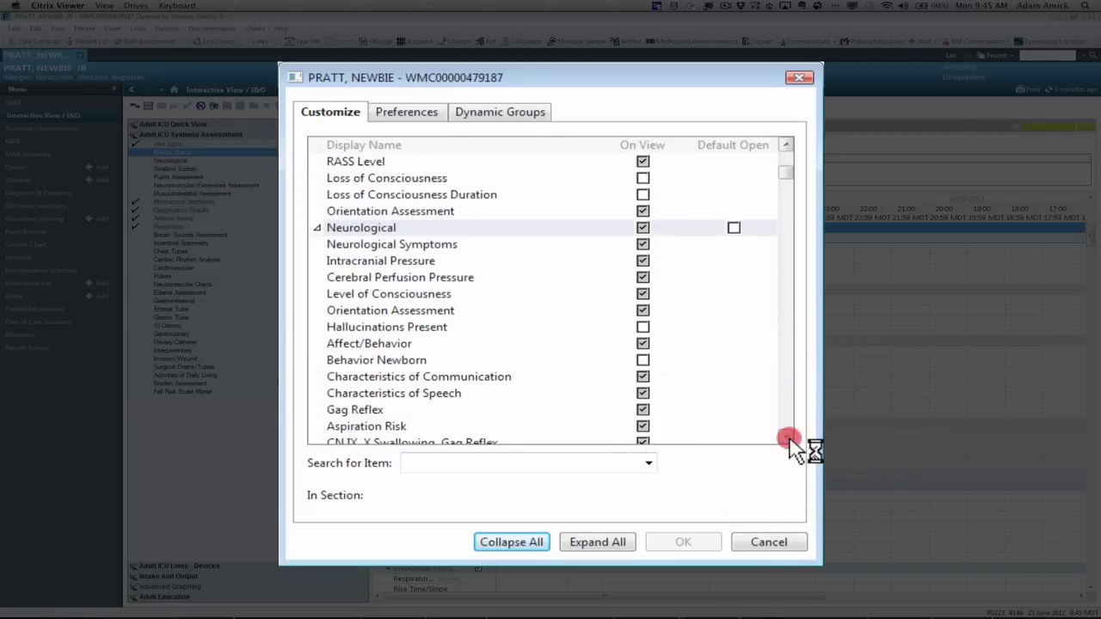
left_click(786, 438)
left_click(786, 438)
left_click(786, 438)
left_click(786, 438)
left_click(787, 438)
left_click(786, 438)
left_click(786, 438)
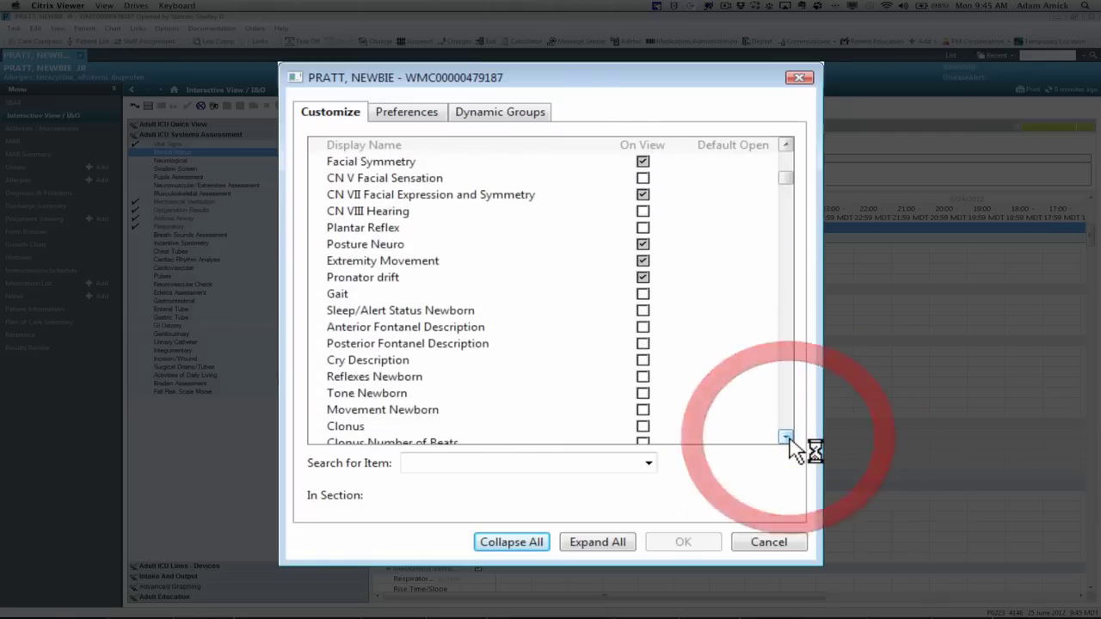
left_click(786, 438)
left_click(786, 438)
left_click(787, 438)
left_click(787, 437)
left_click(787, 438)
left_click(786, 438)
left_click(786, 438)
left_click(787, 438)
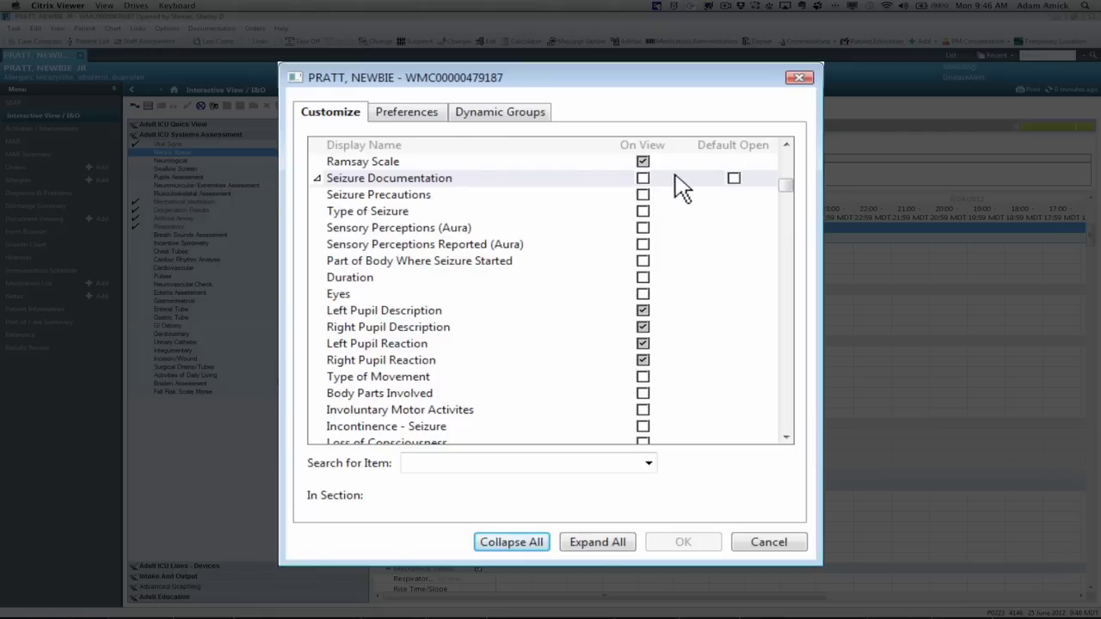
Step: Set Seizure Documentation on view and default open, showing Seizure Precautions through Eyes and Type of Movement
left_click(643, 179)
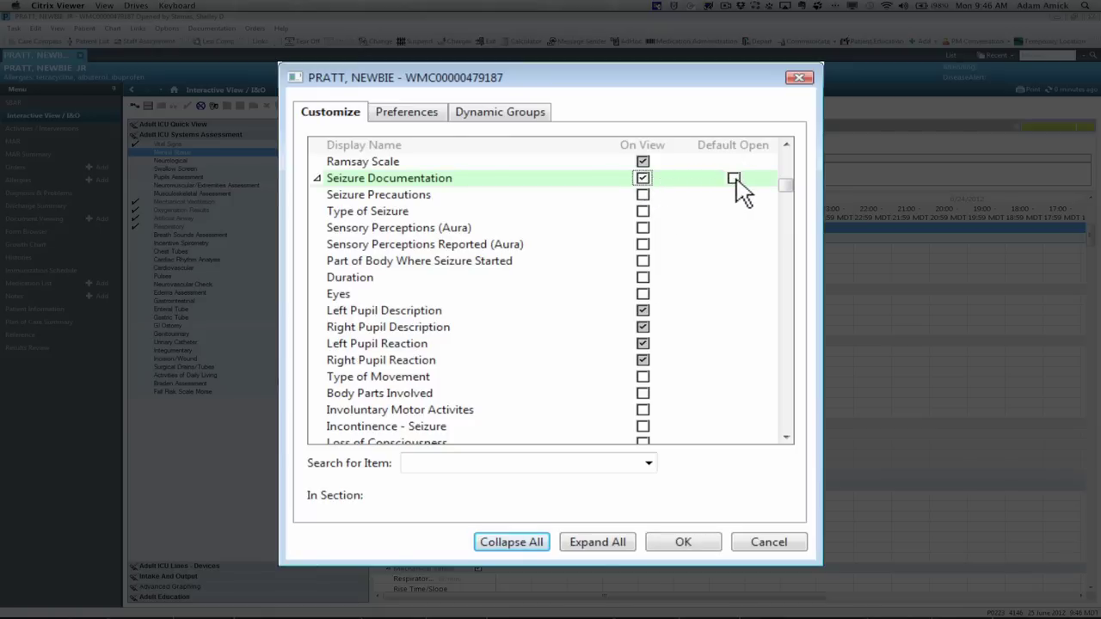
left_click(734, 179)
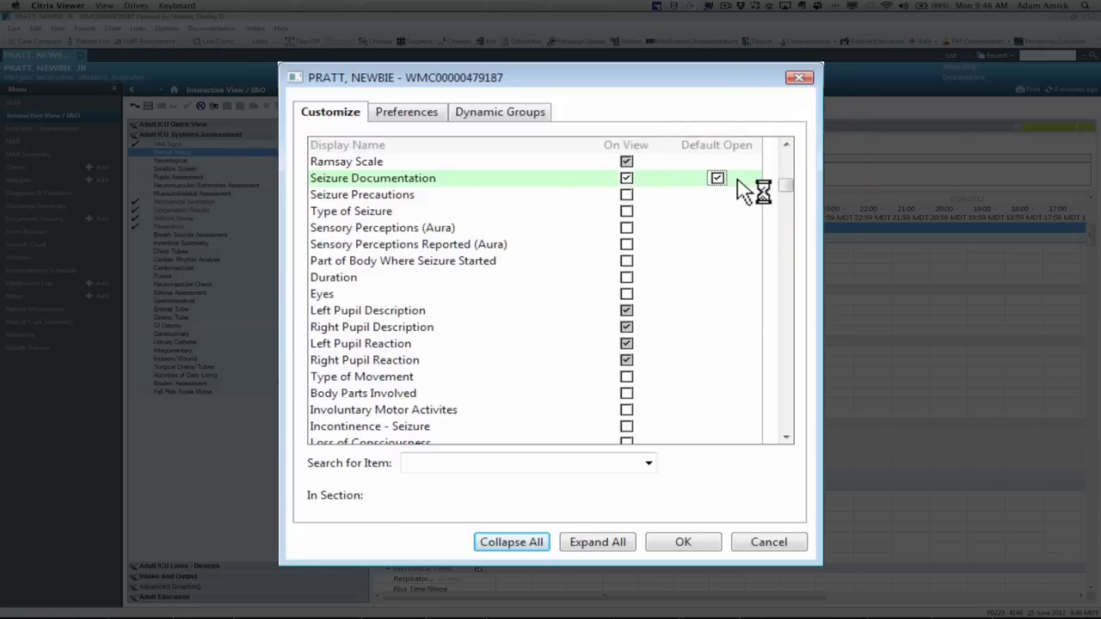
left_click(628, 196)
left_click(627, 212)
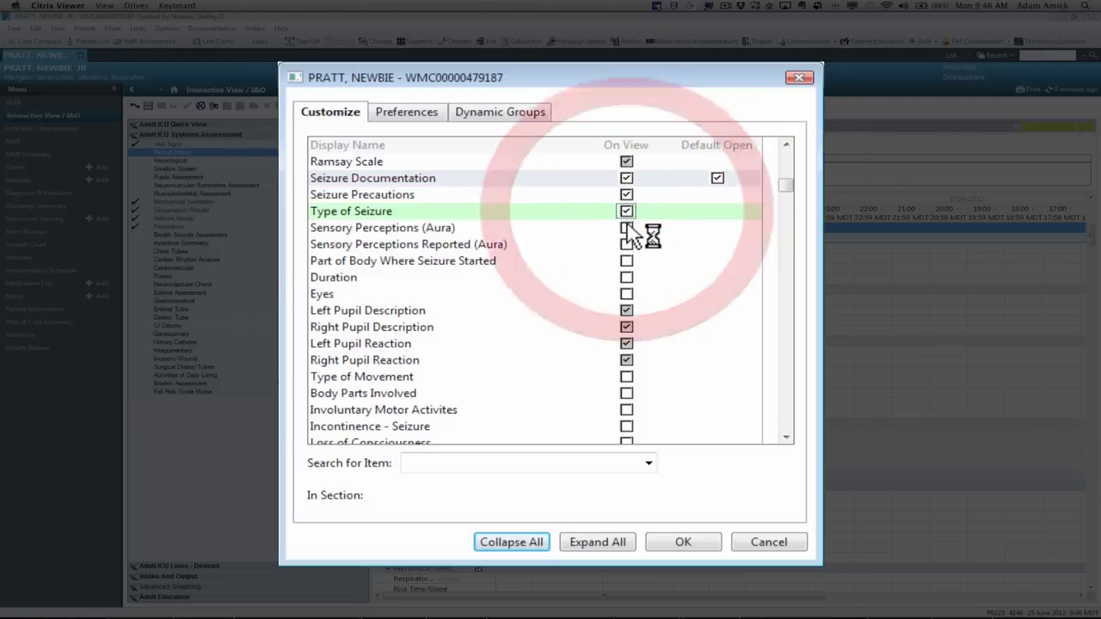
left_click(627, 229)
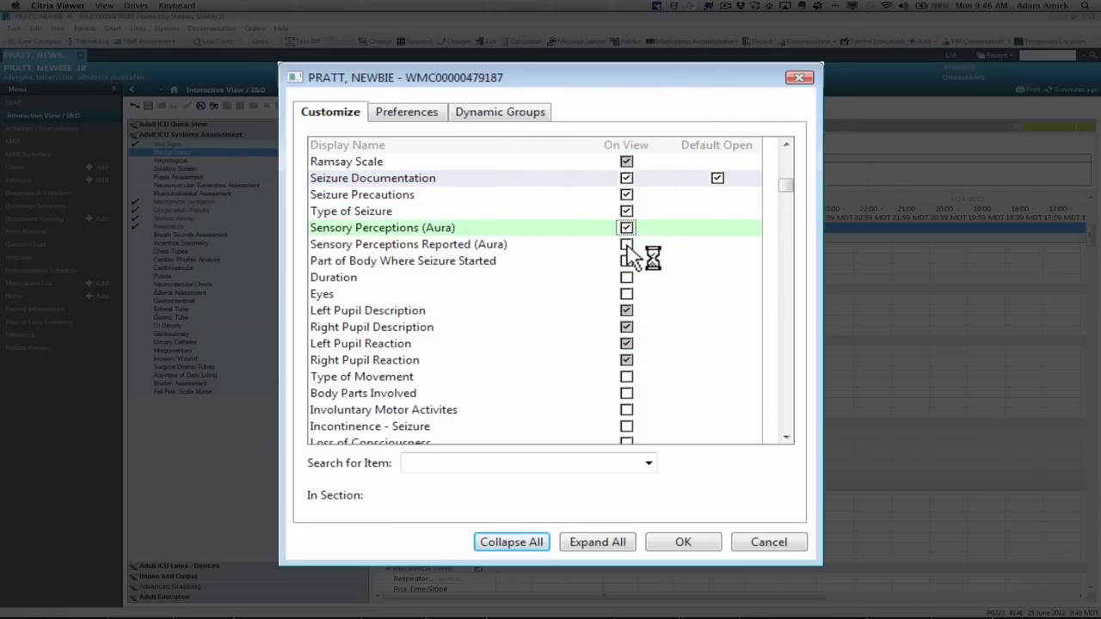
left_click(627, 246)
left_click(628, 262)
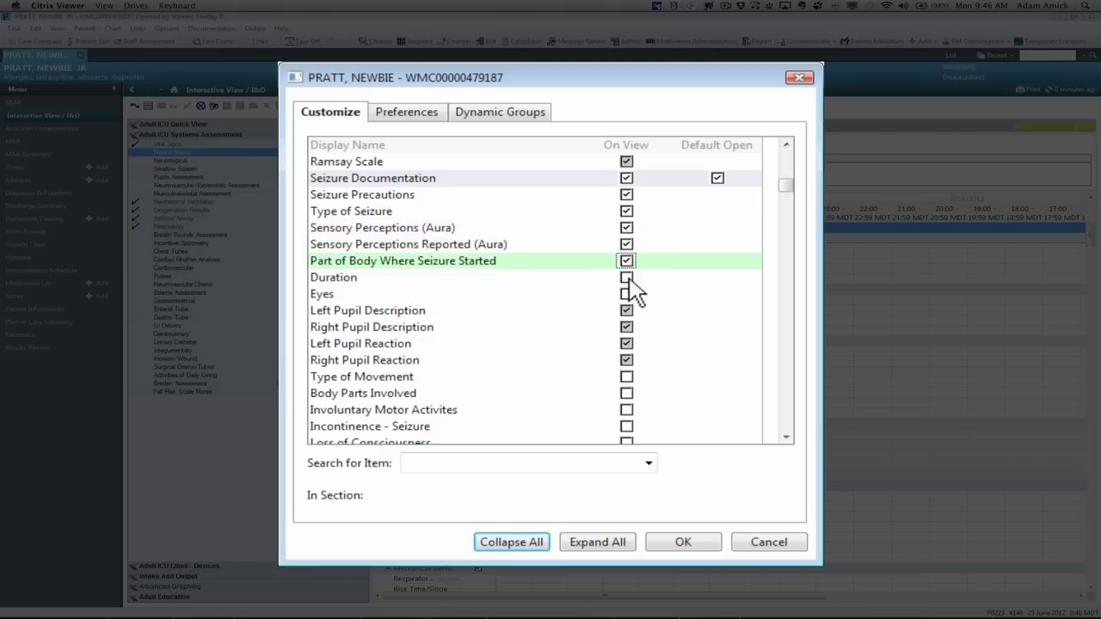
left_click(627, 277)
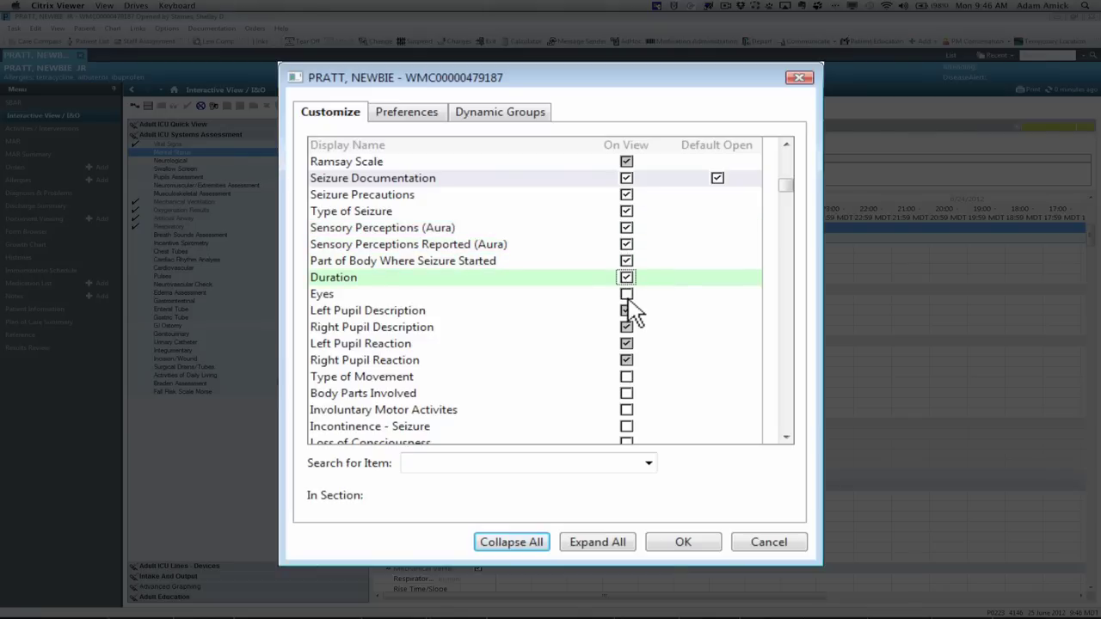
left_click(627, 294)
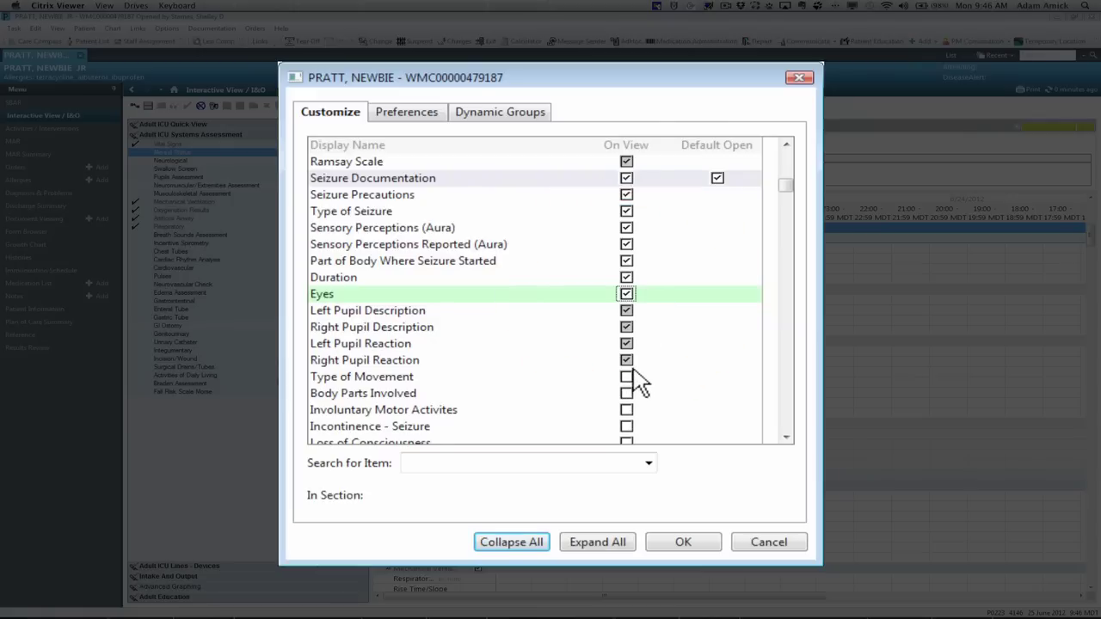
left_click(626, 378)
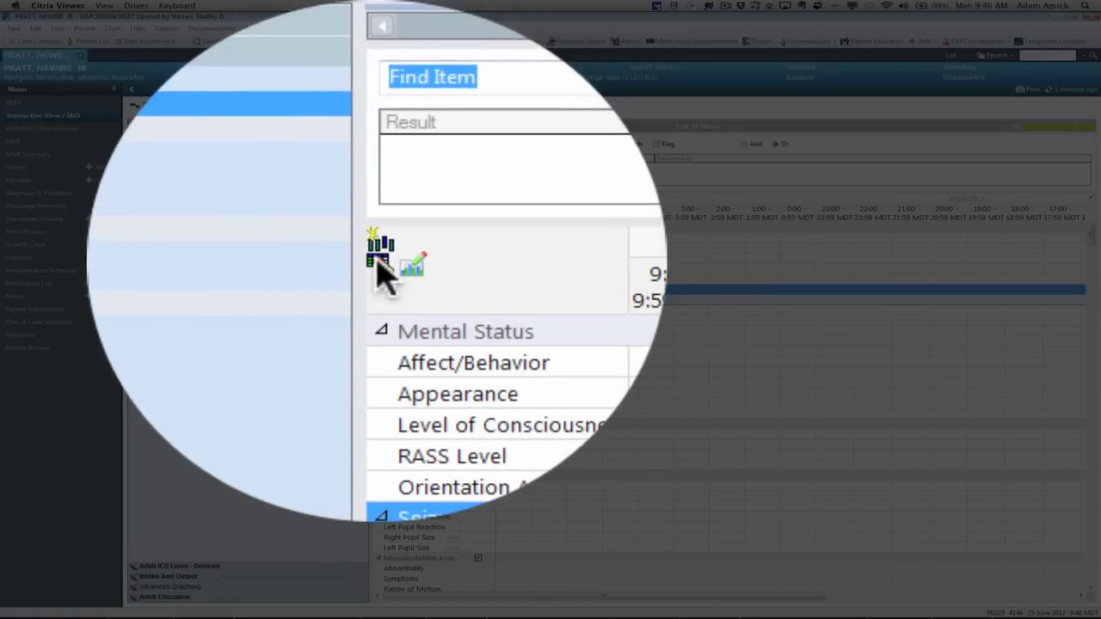
left_click(380, 204)
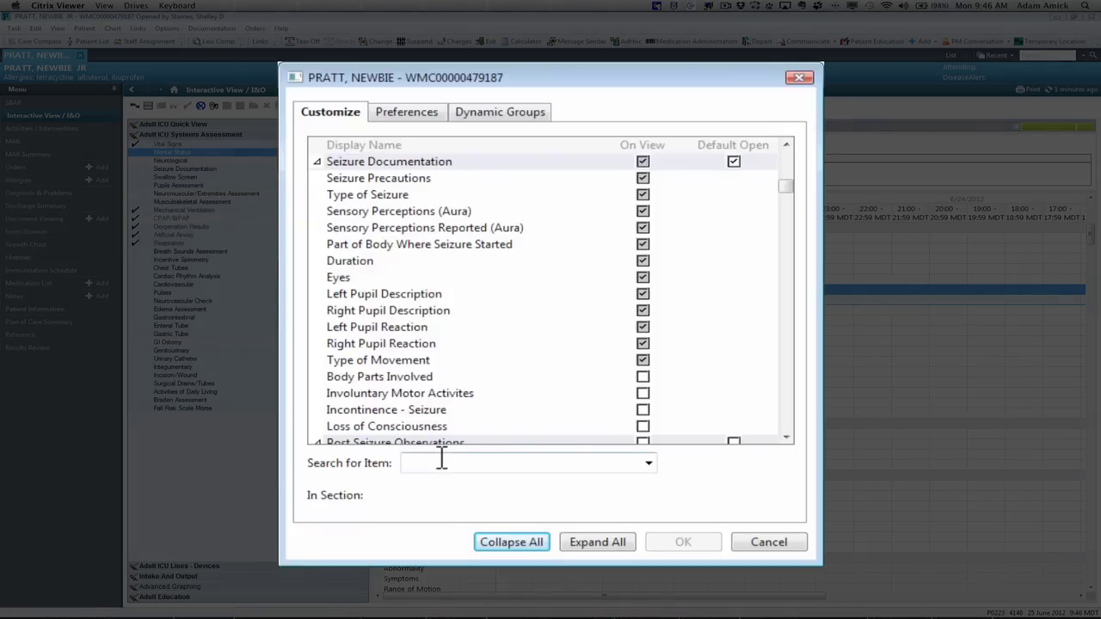
left_click(441, 462)
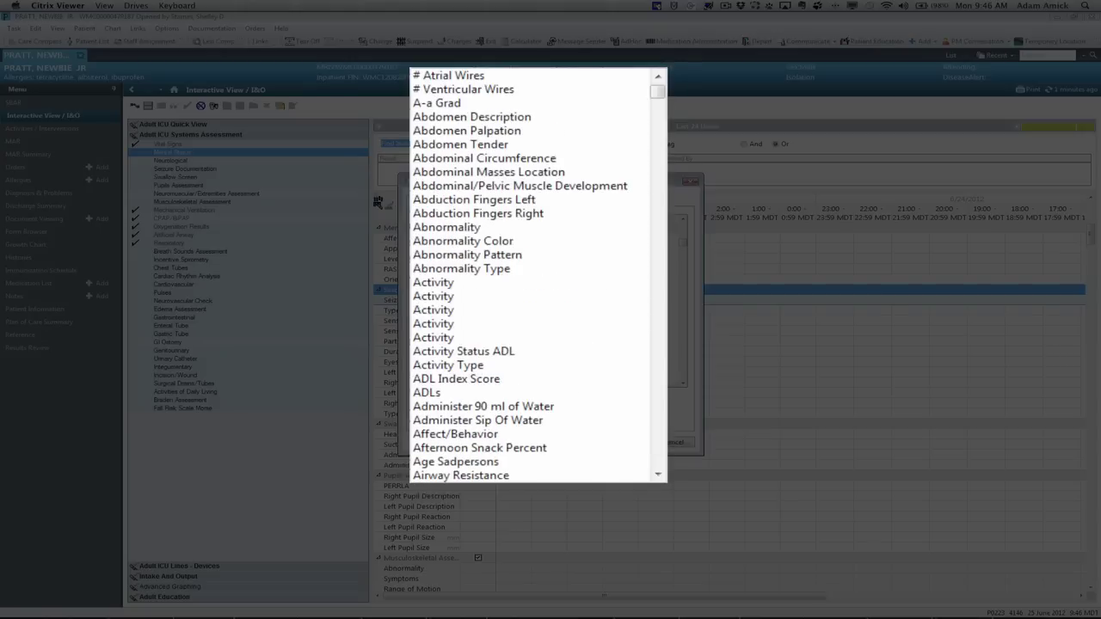
scroll(538, 275, "down", 15)
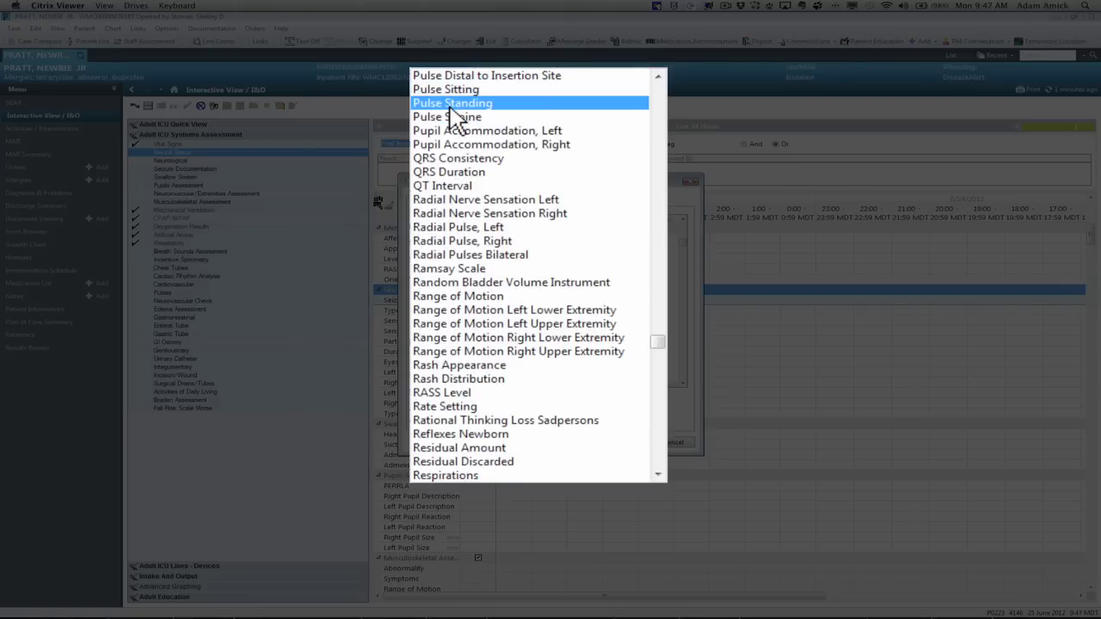
left_click(460, 104)
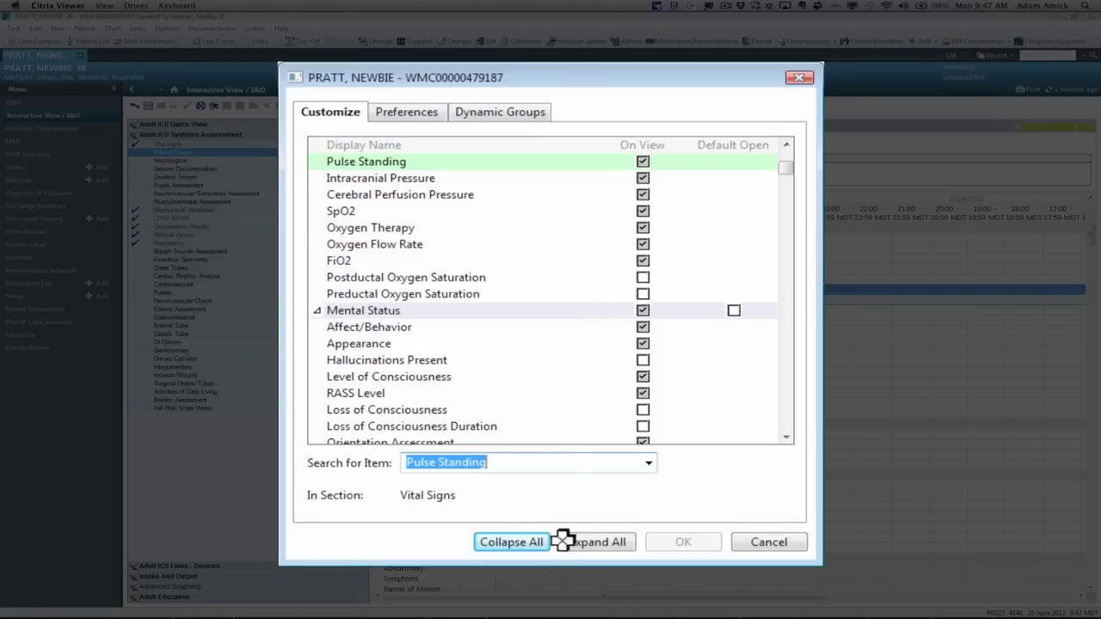
left_click(778, 545)
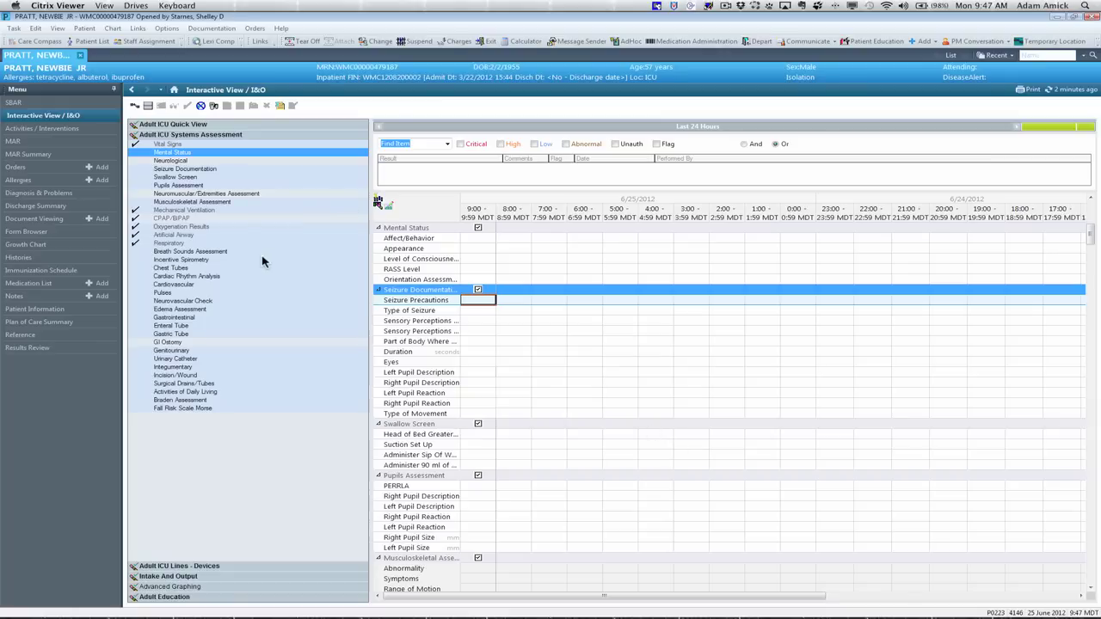
Step: Chart Mental Status affect as follows directions, calm and appears depressed
double_click(176, 159)
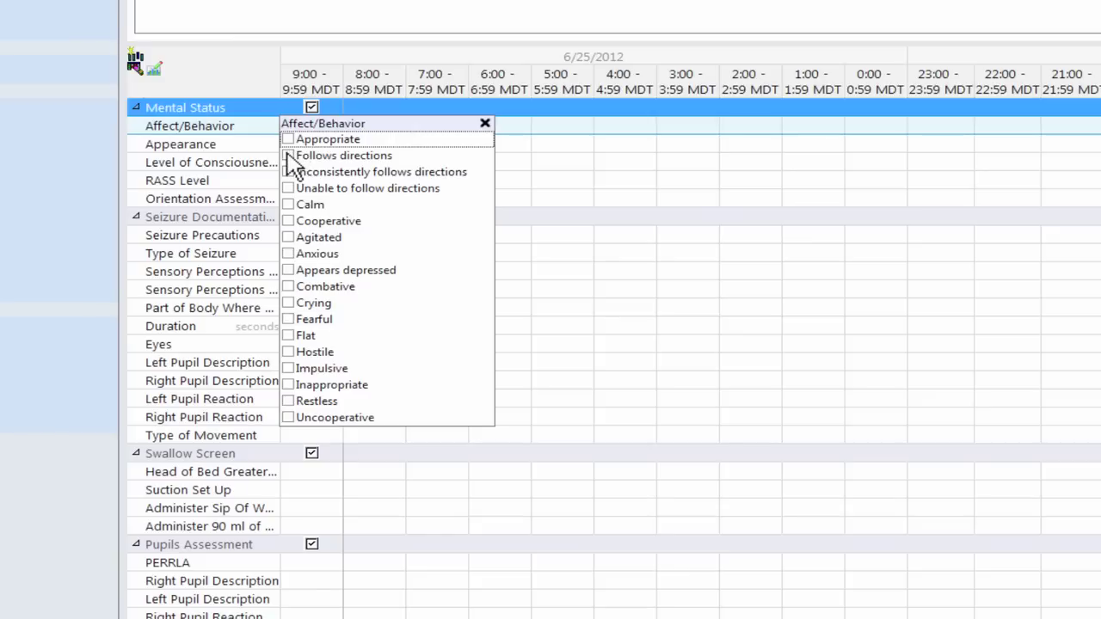
left_click(289, 157)
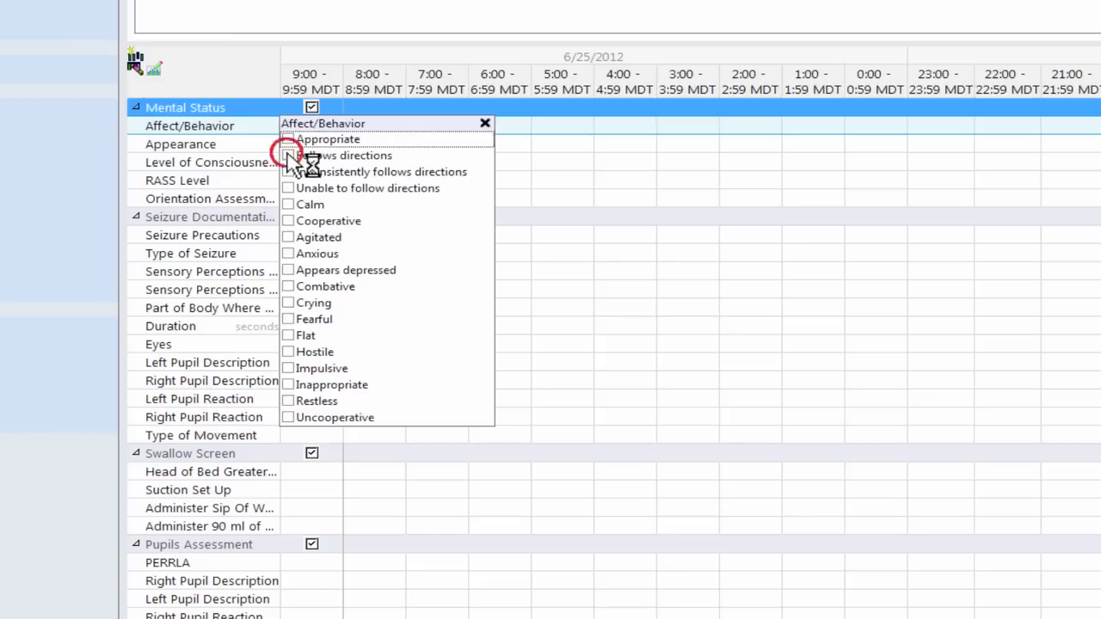
left_click(288, 206)
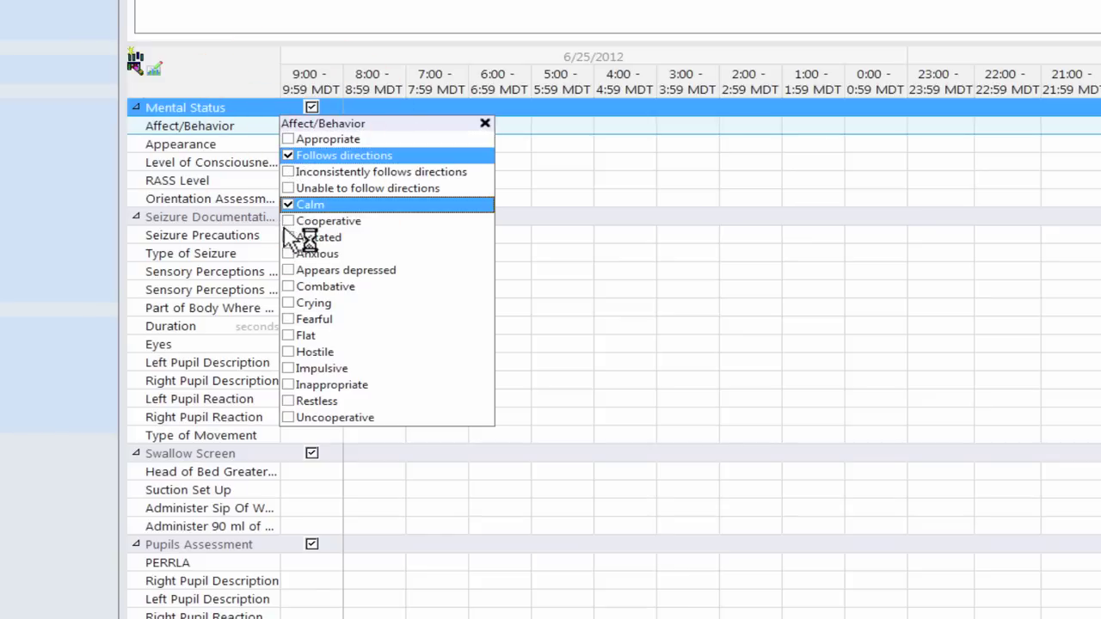
left_click(289, 271)
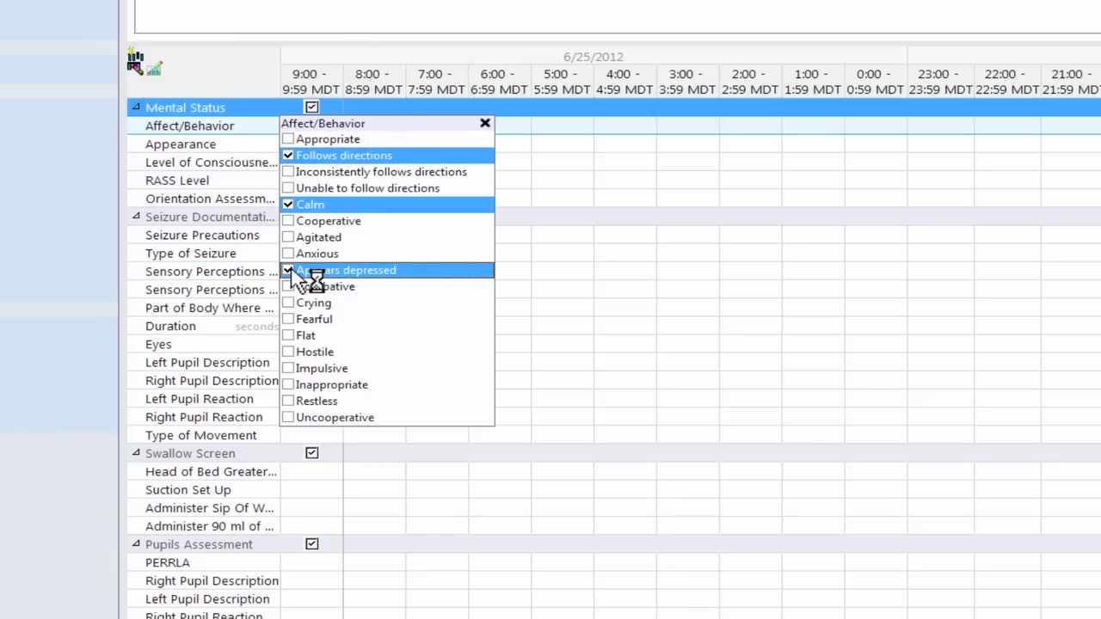
key("Return")
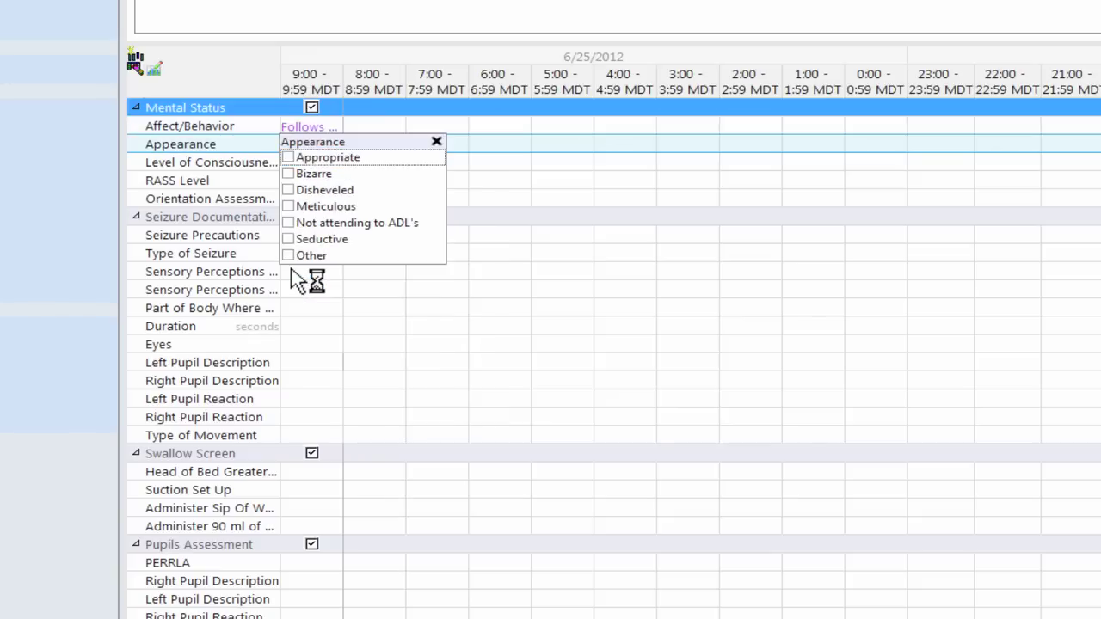
Step: Record disheveled appearance, obtunded, RASS 1+ restless, and not oriented to person, skipping seizure rows
left_click(293, 191)
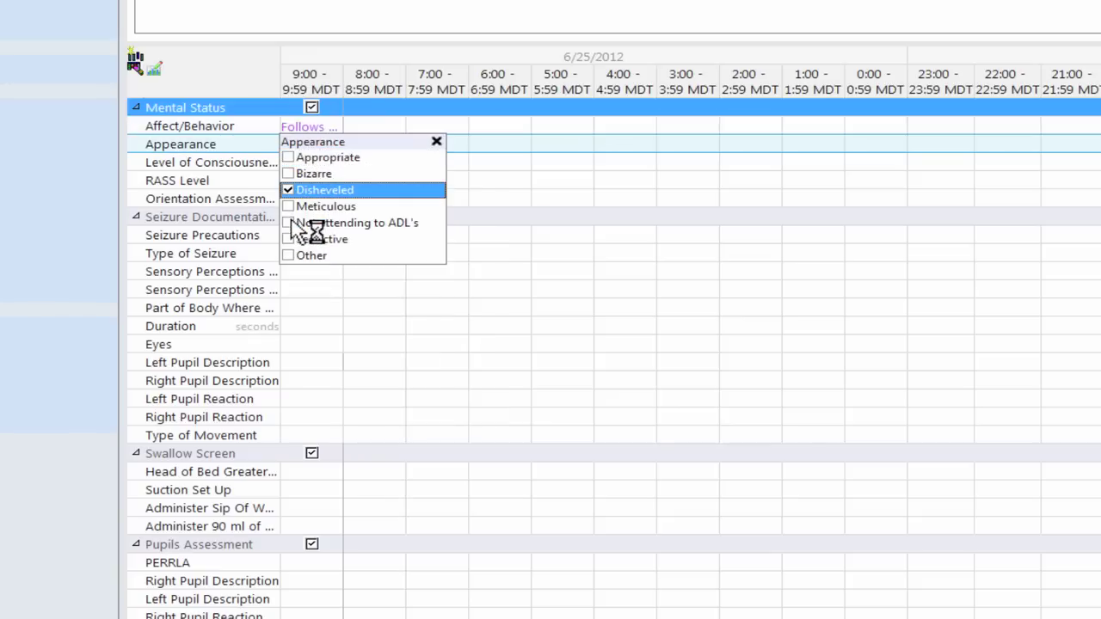
left_click(295, 225)
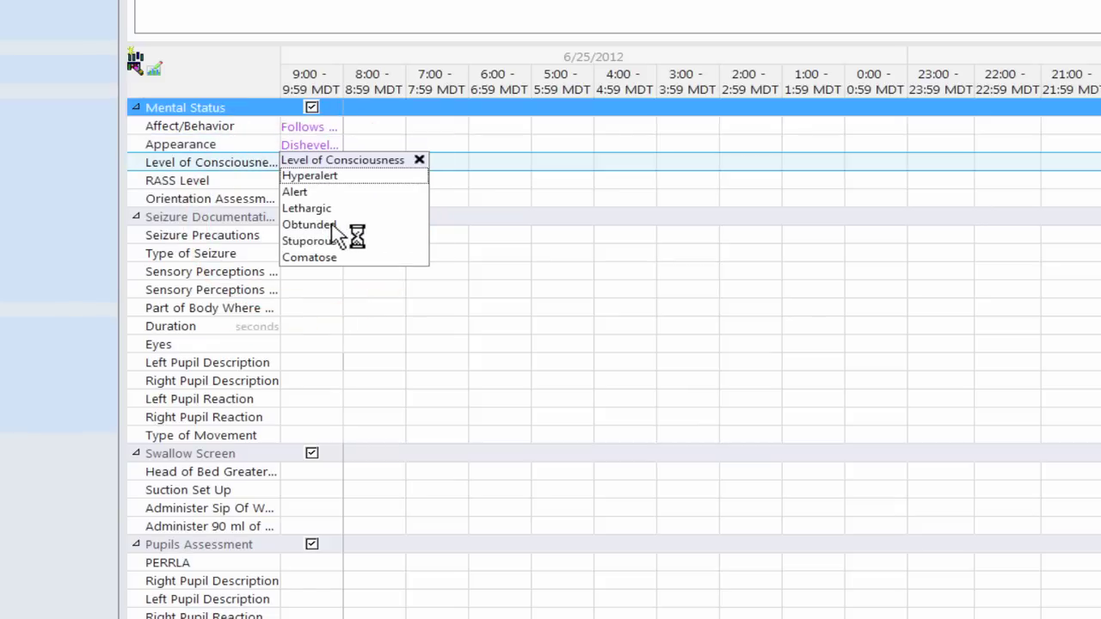
left_click(333, 226)
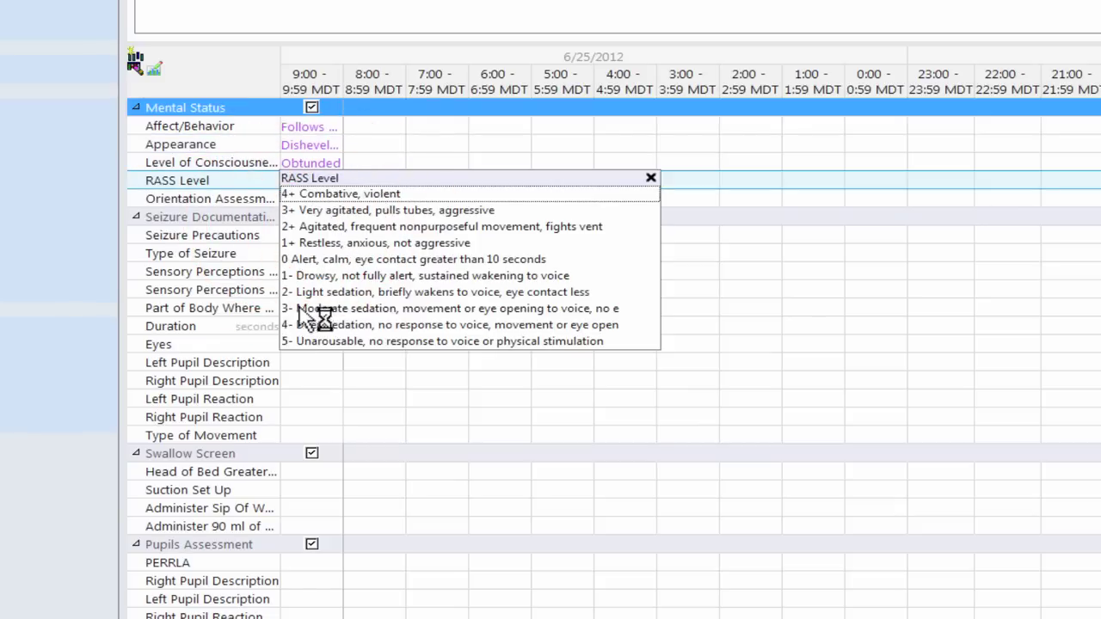
left_click(314, 242)
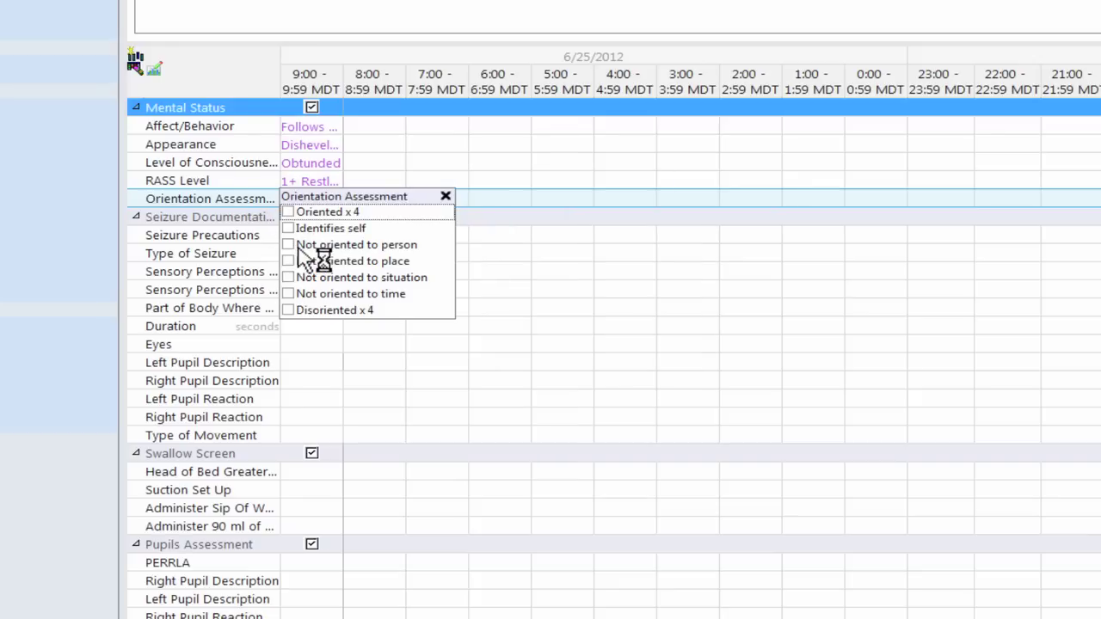
left_click(301, 245)
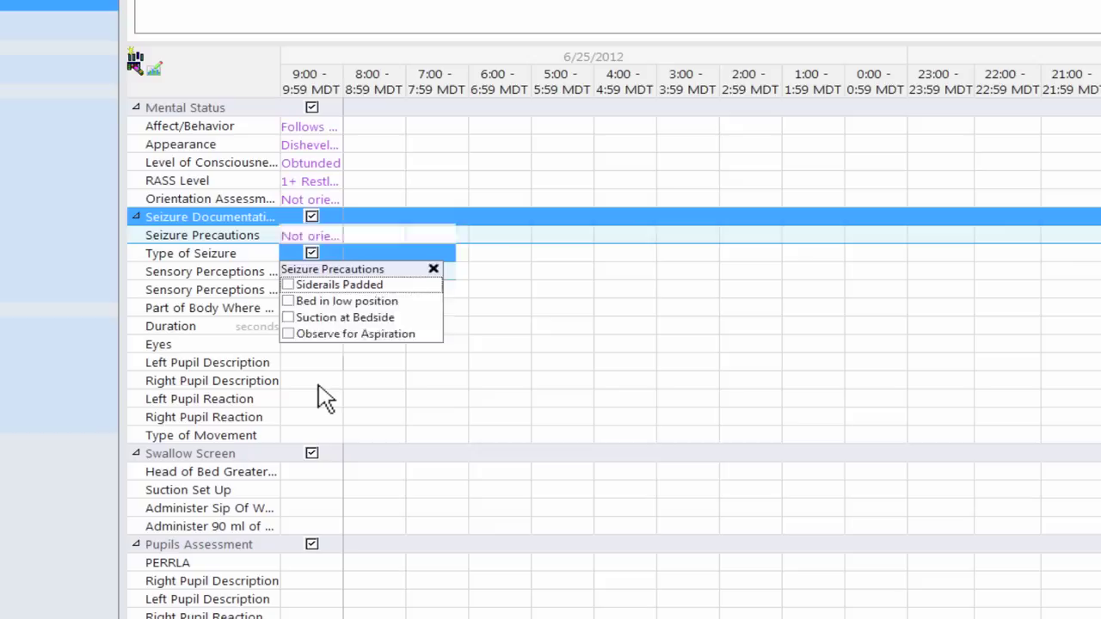
key("Tab")
key("Tab")
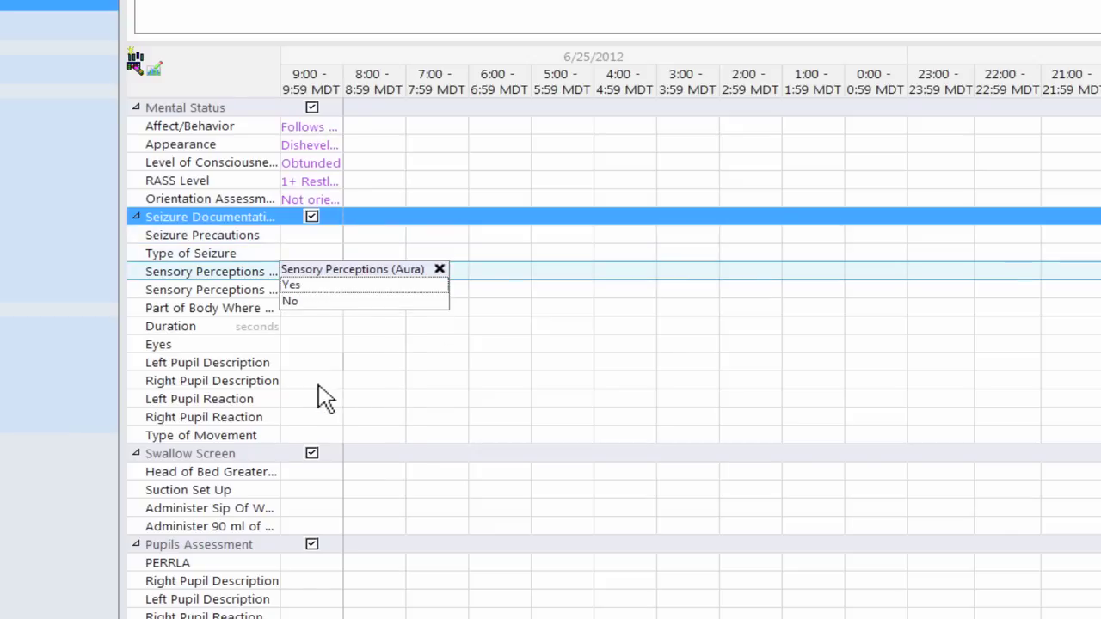
key("Tab")
key("Tab")
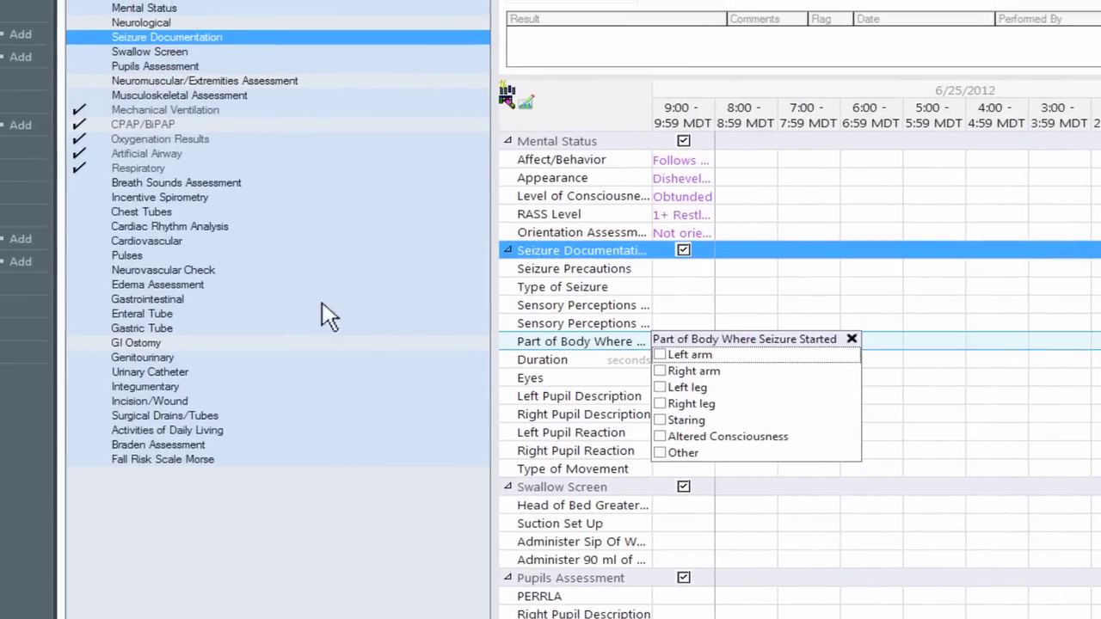
Step: Chart anasarca as 2+ (4mm) pitting edema, then go to Genitourinary
left_click(136, 289)
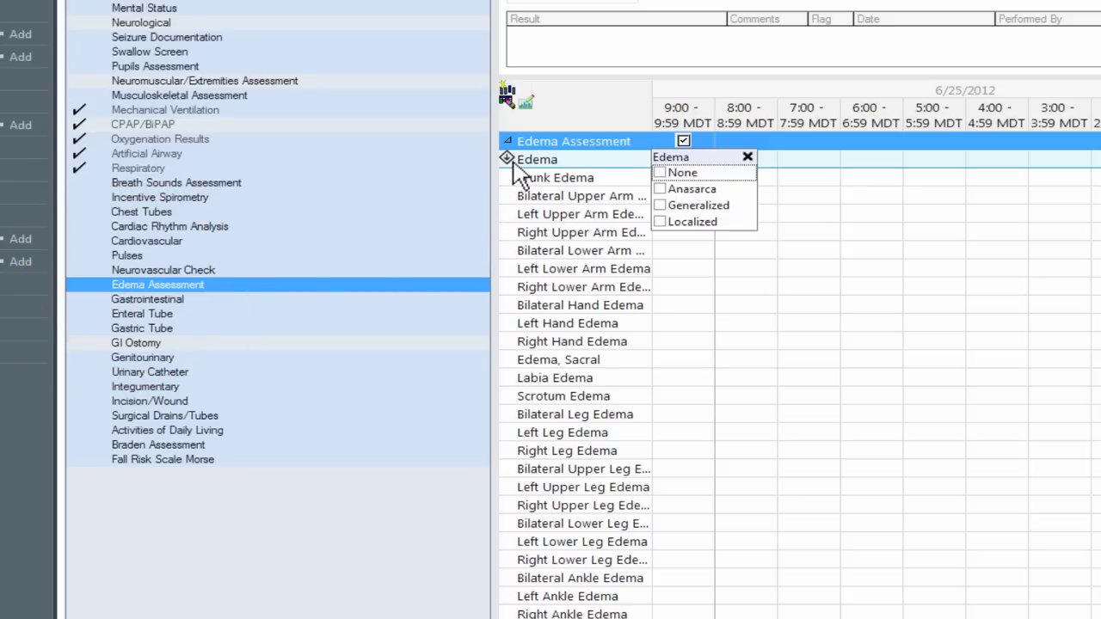
left_click(679, 190)
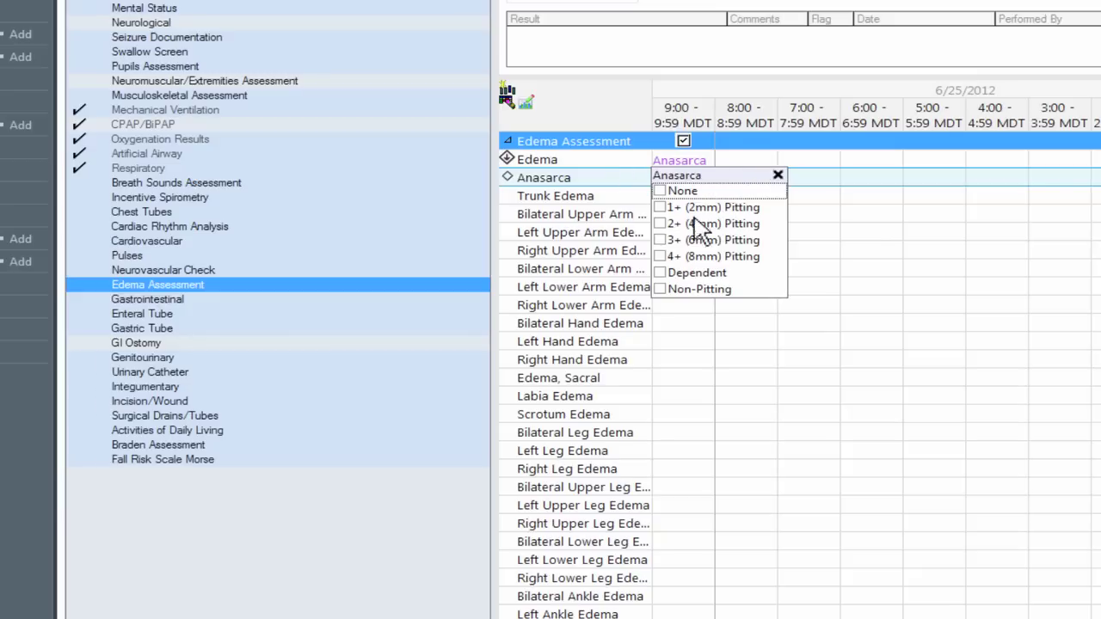
left_click(668, 225)
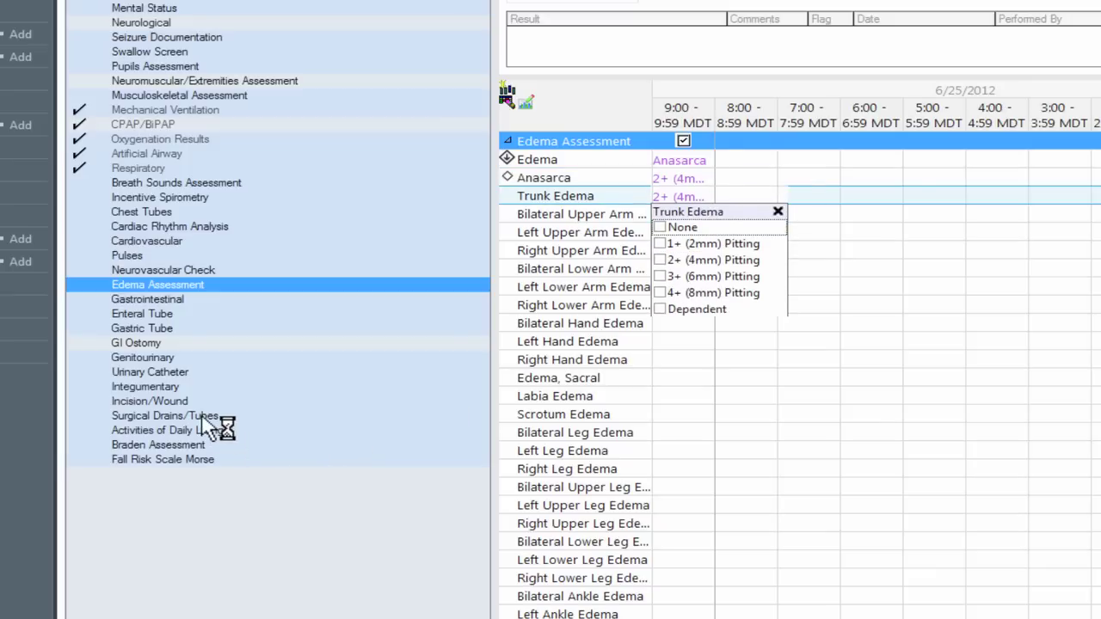
left_click(160, 357)
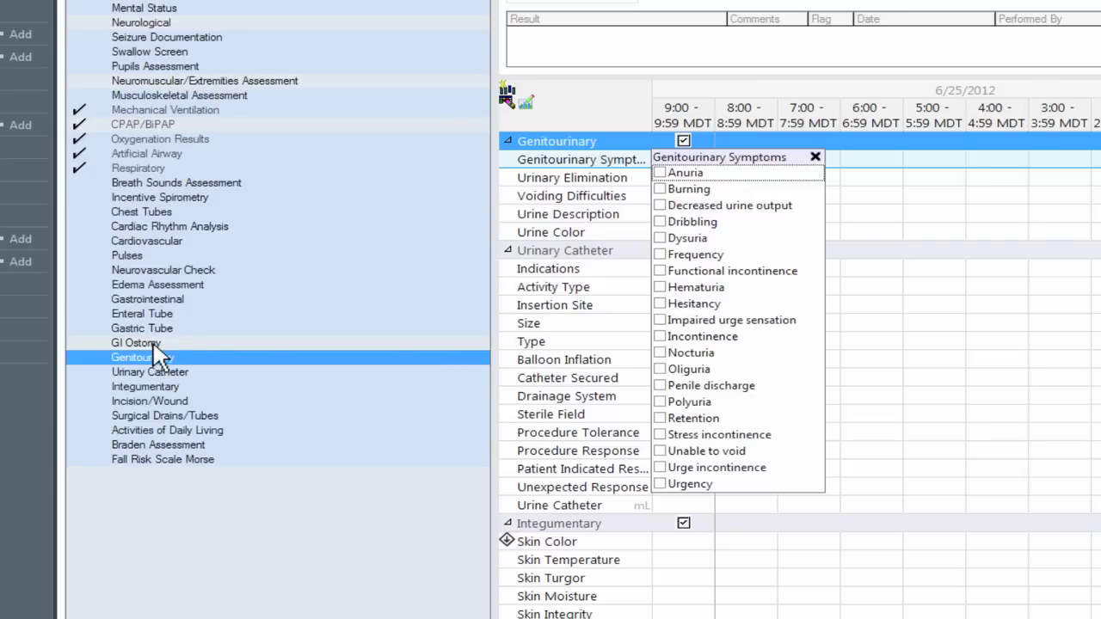
Step: Add the GI Ostomy section with a dynamic group for a Colostomy, New, RUQ
left_click(152, 342)
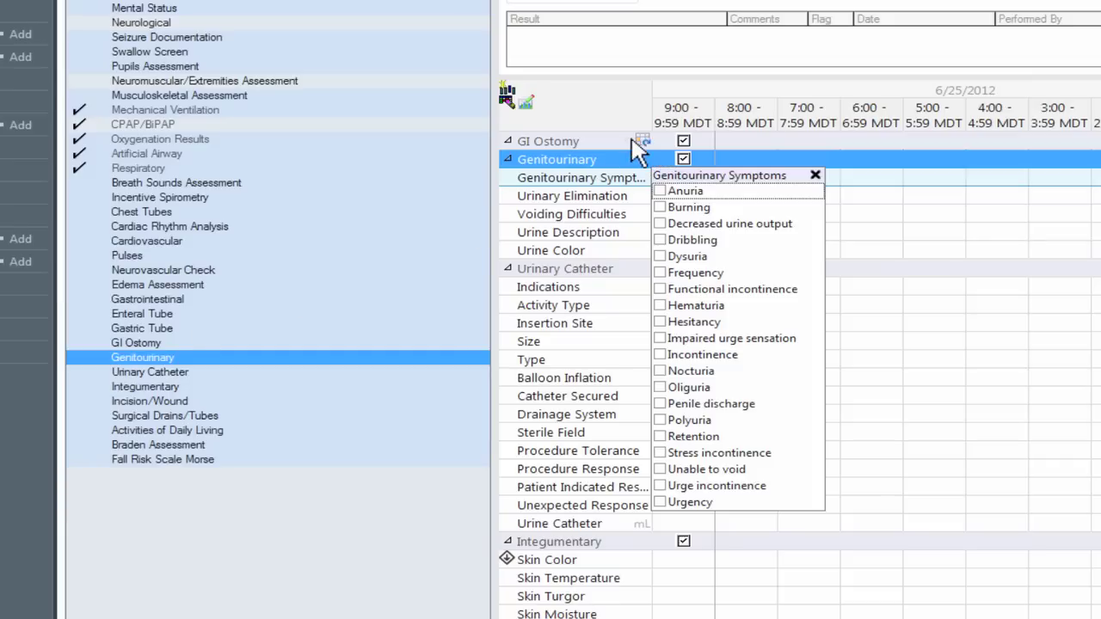
mouse_move(645, 141)
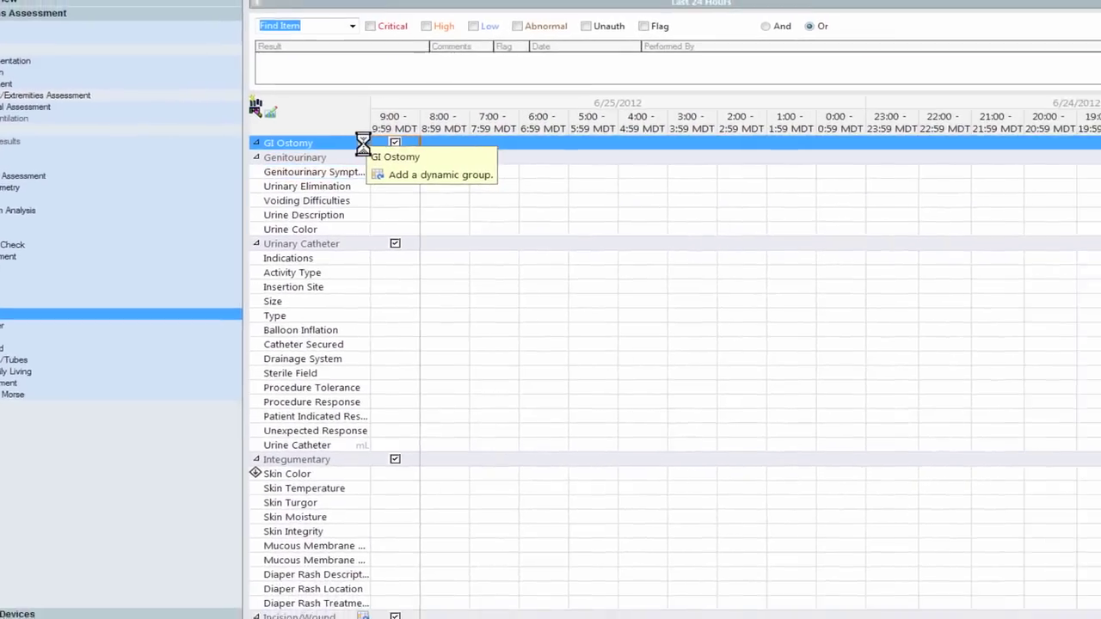
left_click(567, 178)
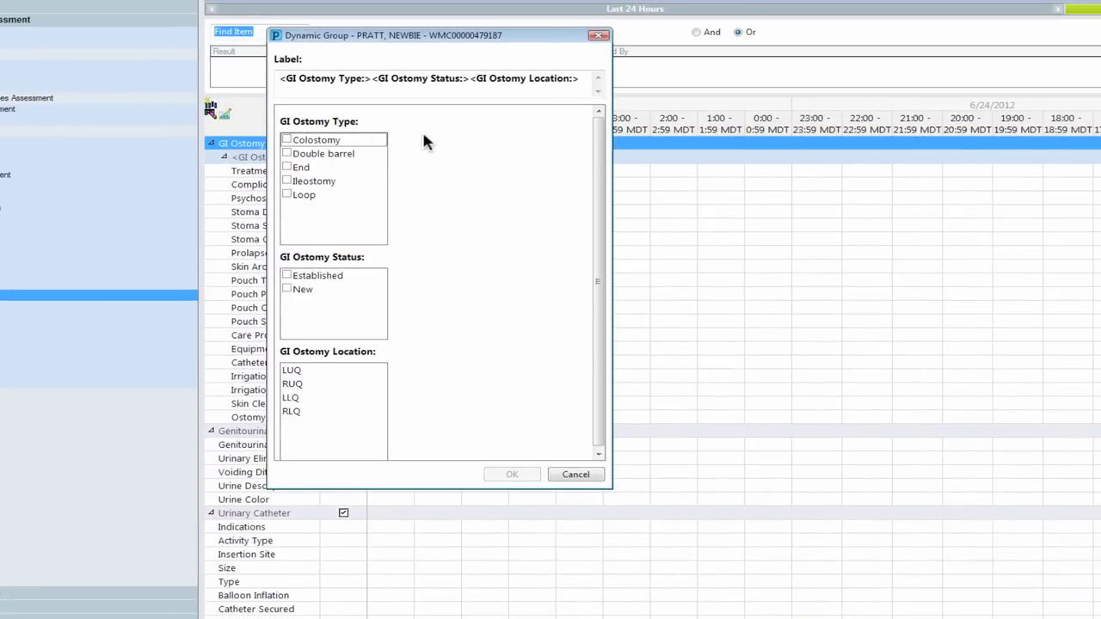
left_click(299, 140)
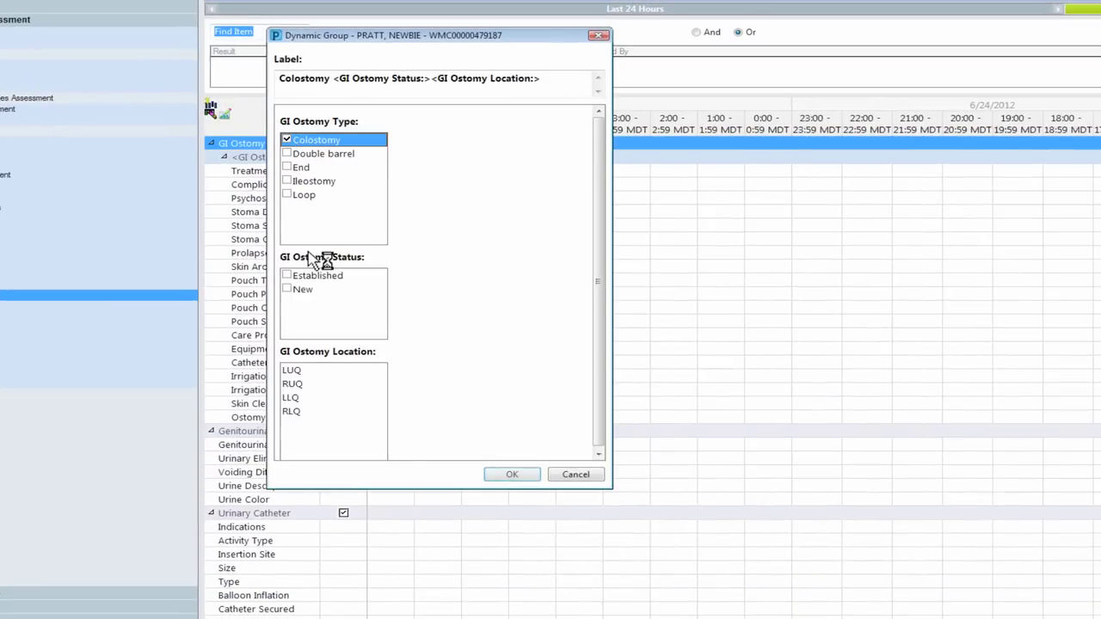
left_click(296, 290)
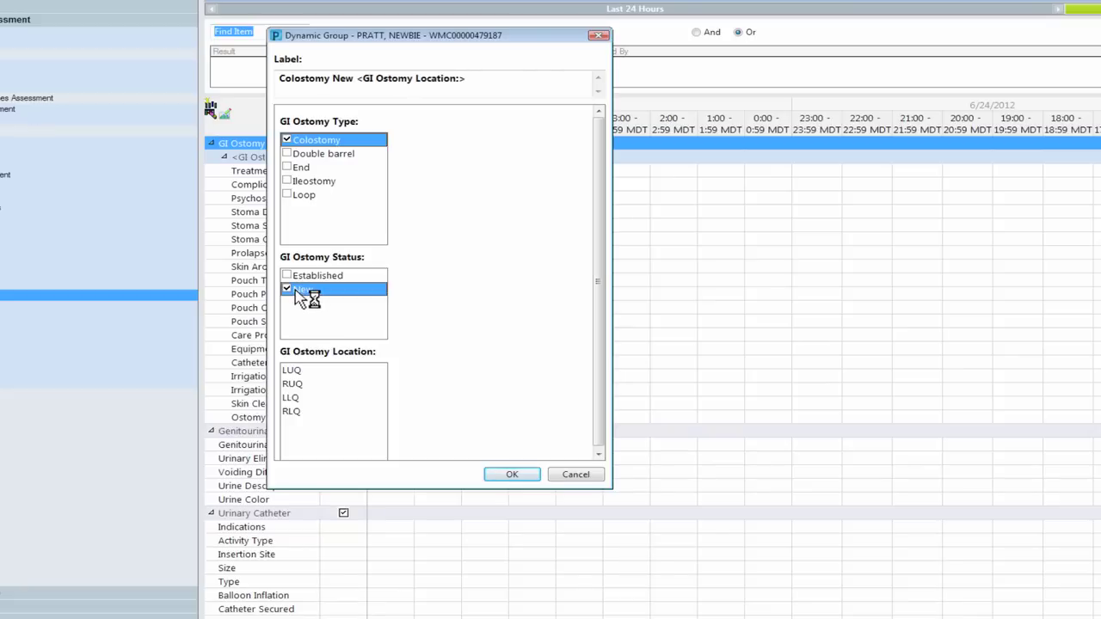
left_click(287, 385)
left_click(511, 476)
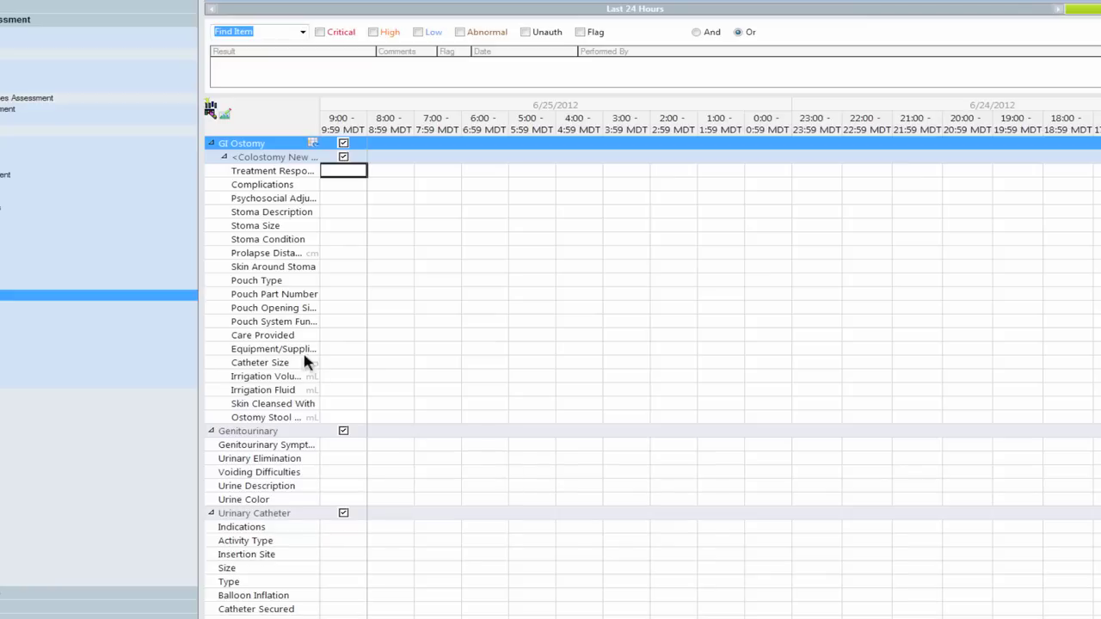
Step: Chart excessive stoma bleeding, patient not looking at the stoma, and an oval stoma
left_click(348, 187)
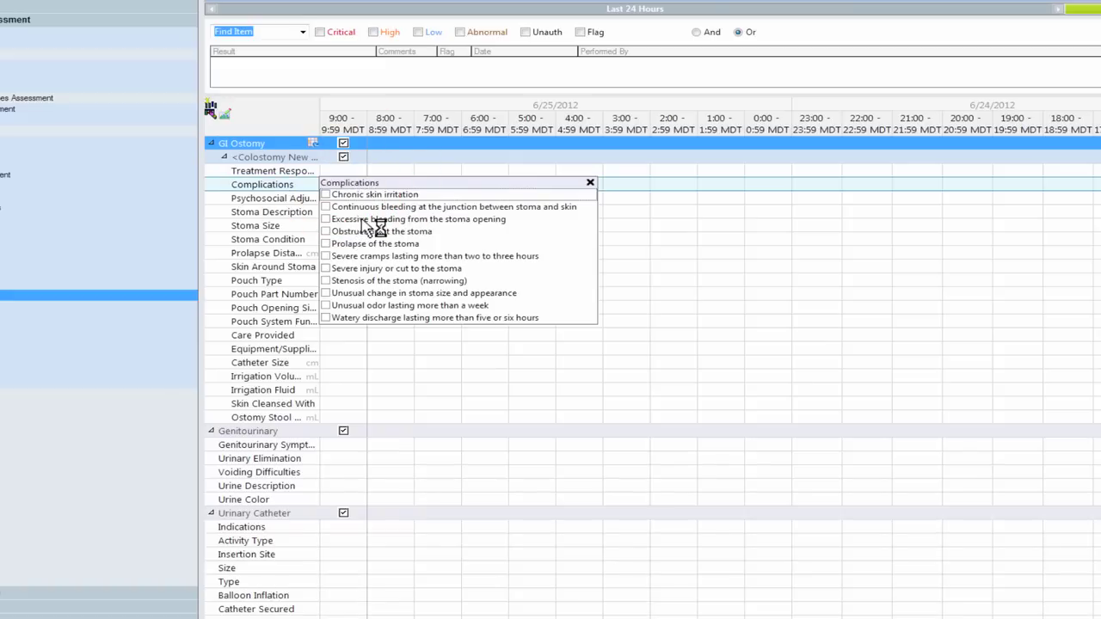
left_click(362, 221)
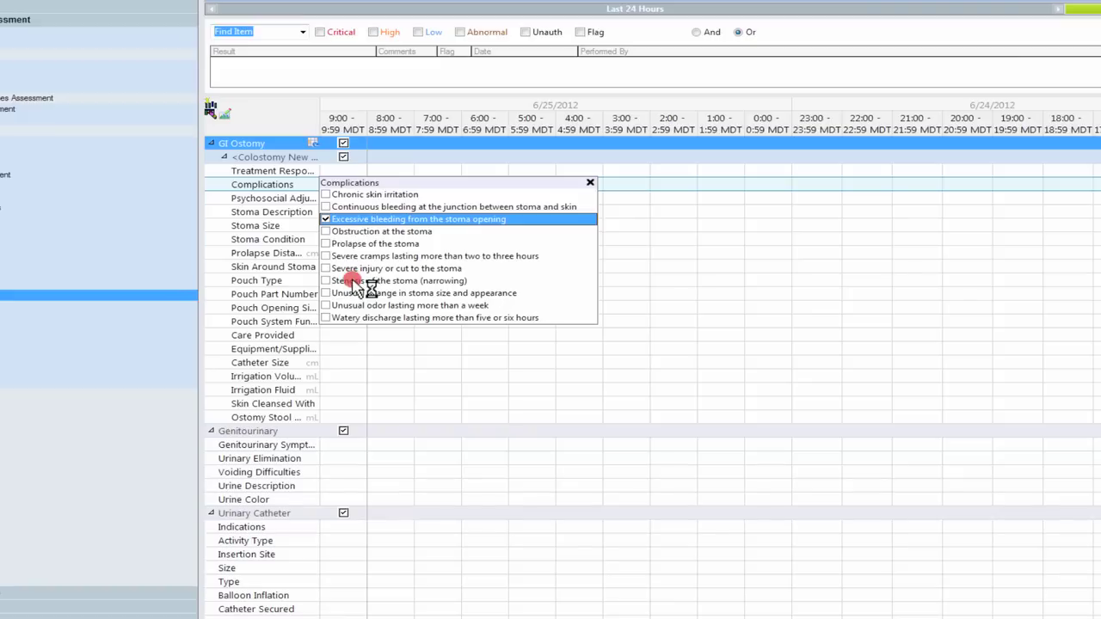
left_click(358, 293)
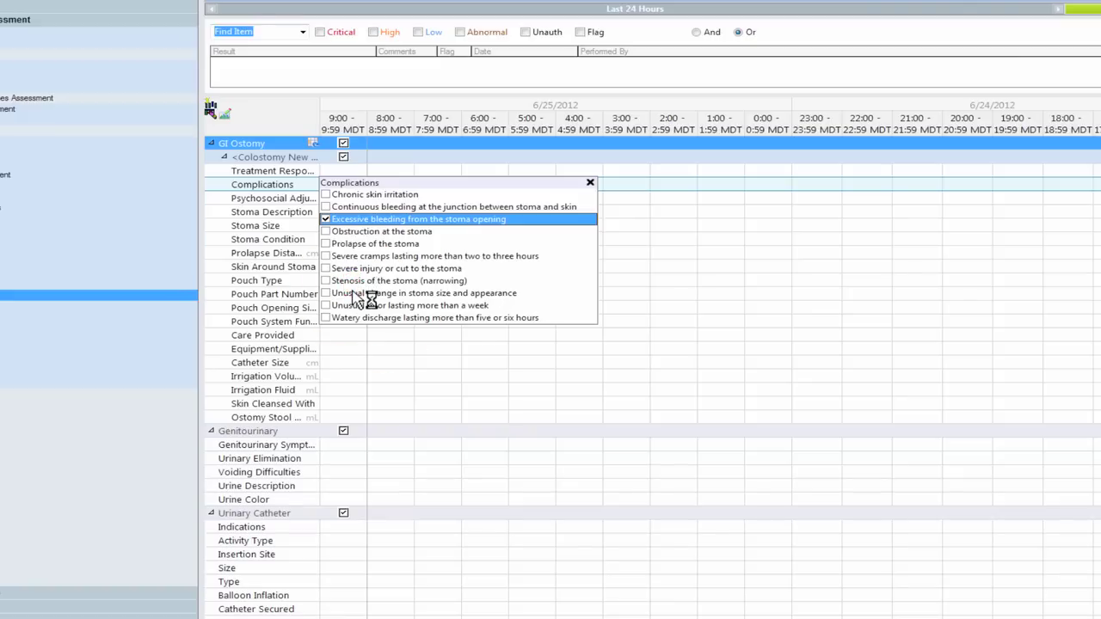
key("Return")
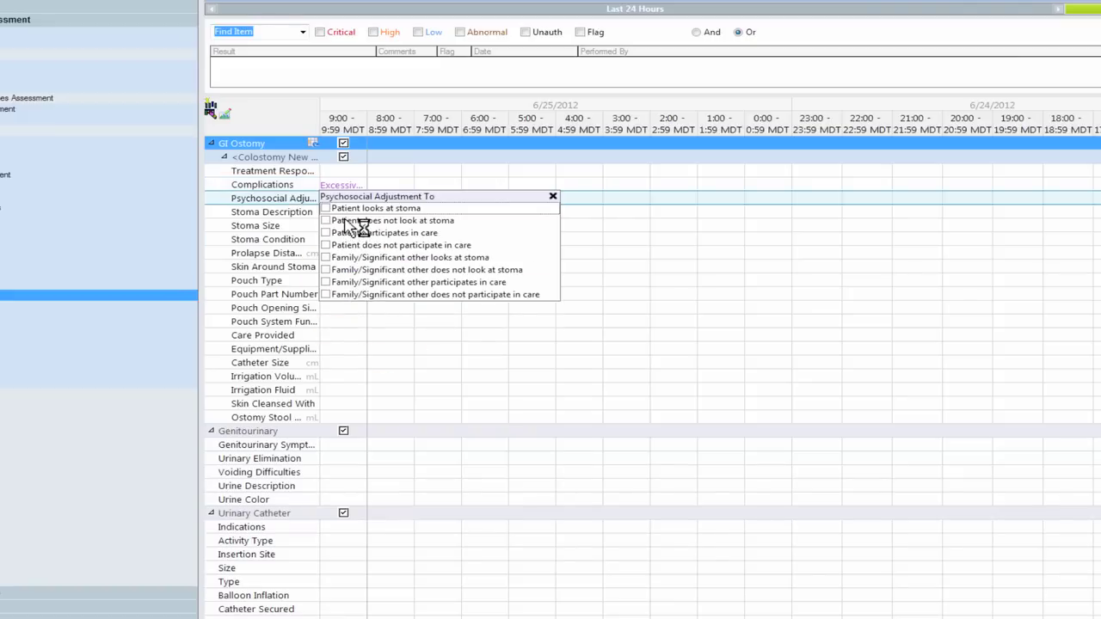
left_click(348, 221)
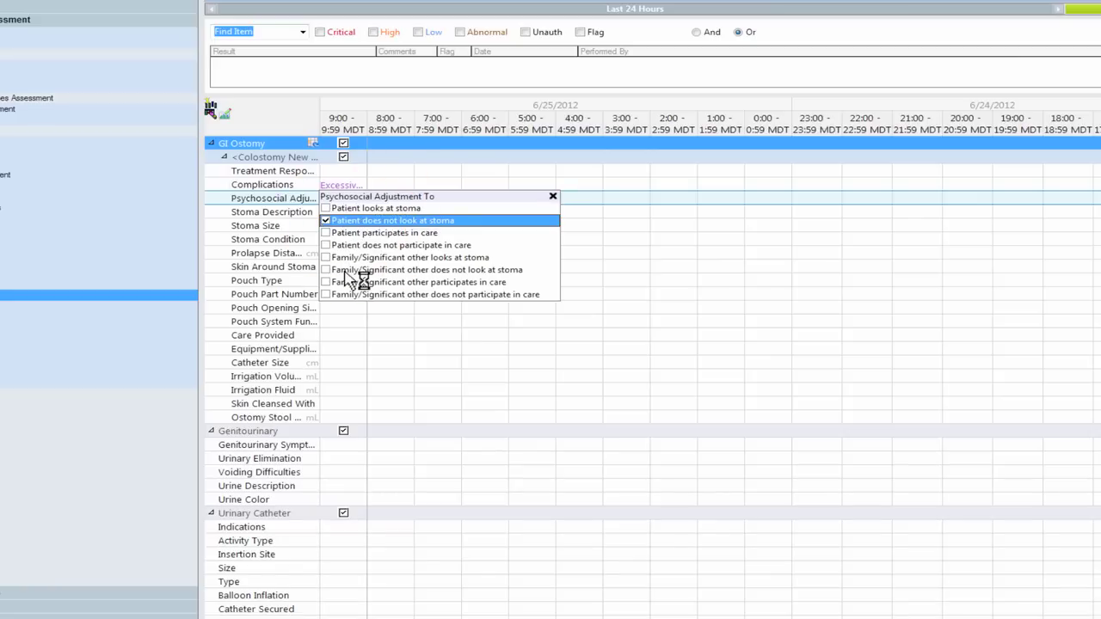
key("Return")
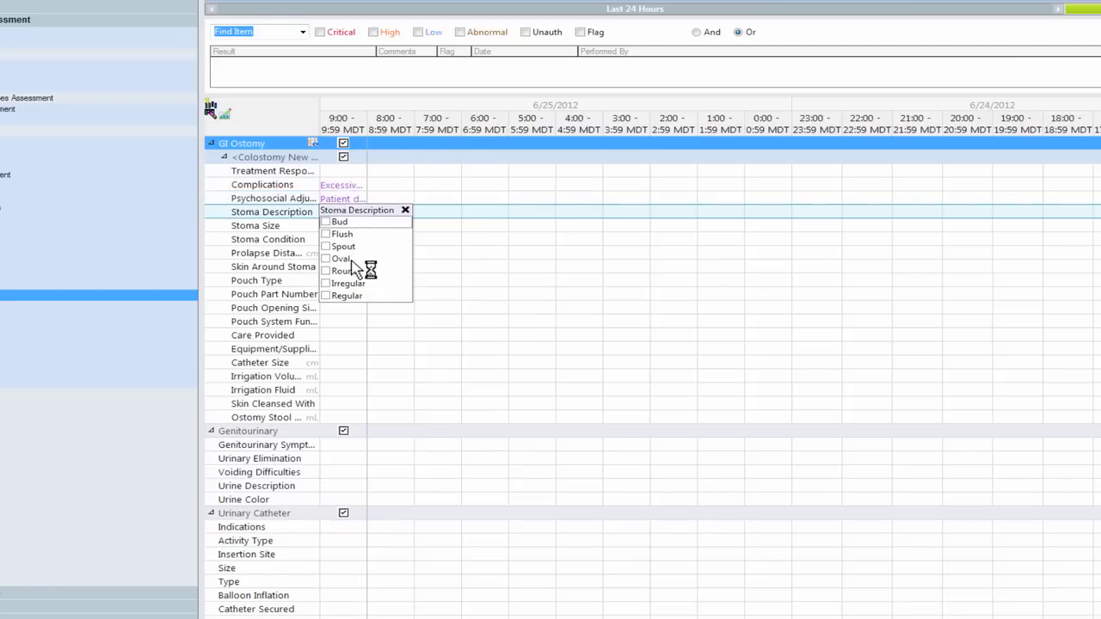
left_click(344, 259)
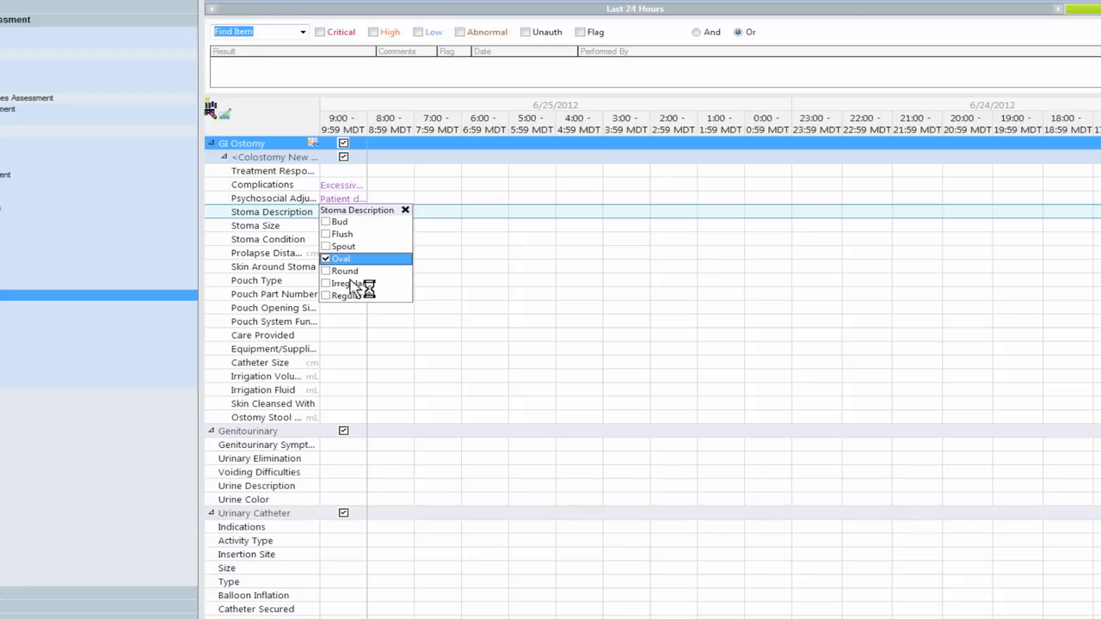
key("Return")
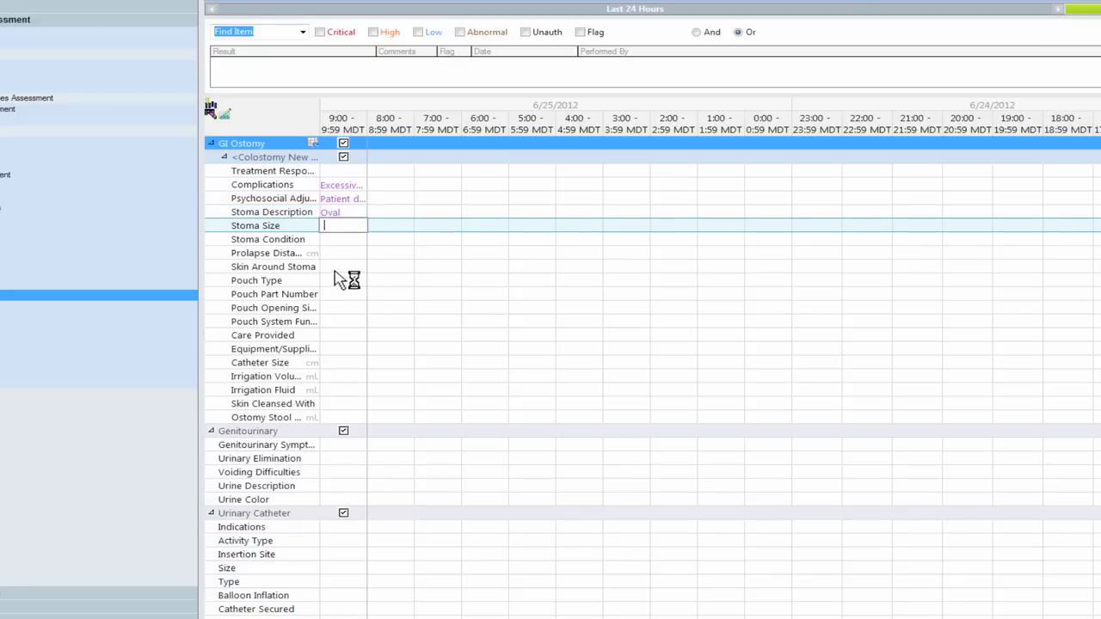
Step: Record the skin around the stoma as Excoriated and the pouch system as Intact
left_click(344, 268)
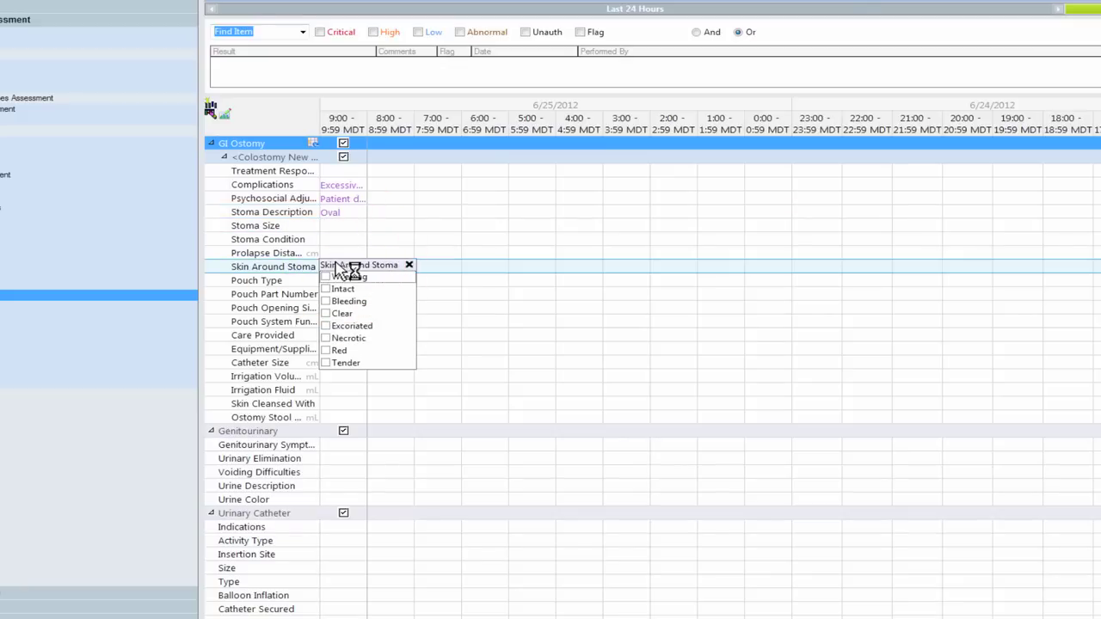
left_click(353, 326)
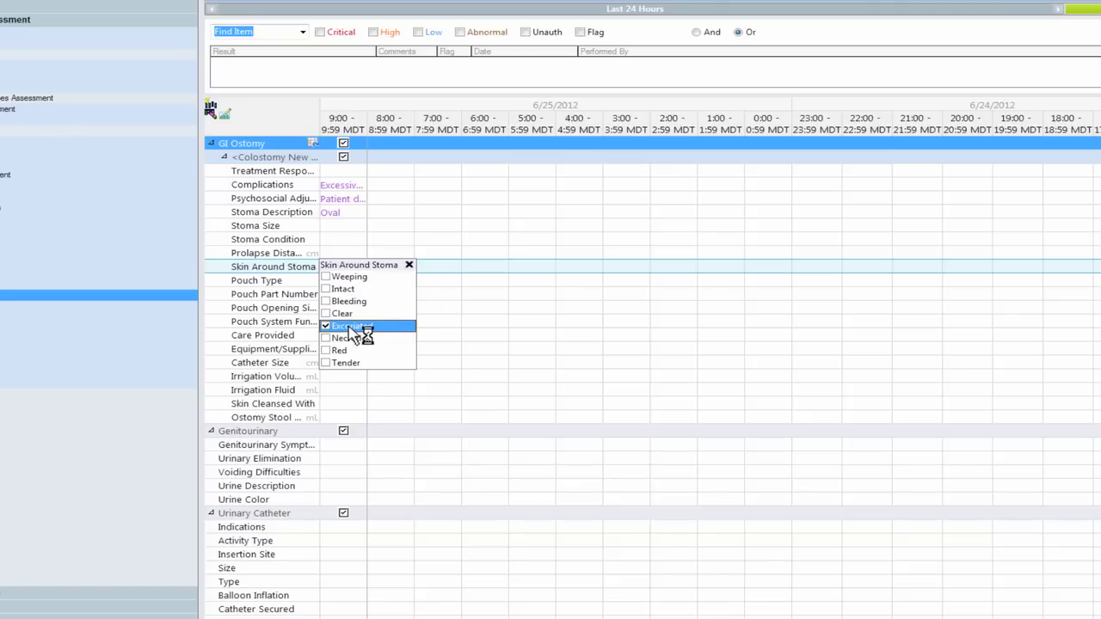
key("Return")
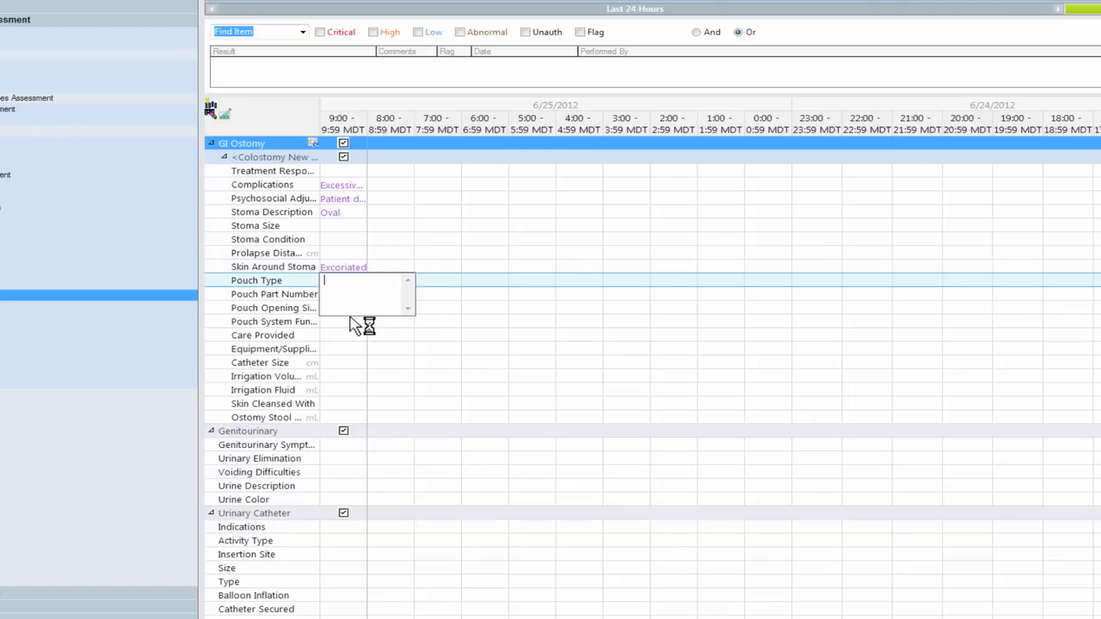
key("Return")
key("Return")
key("Return")
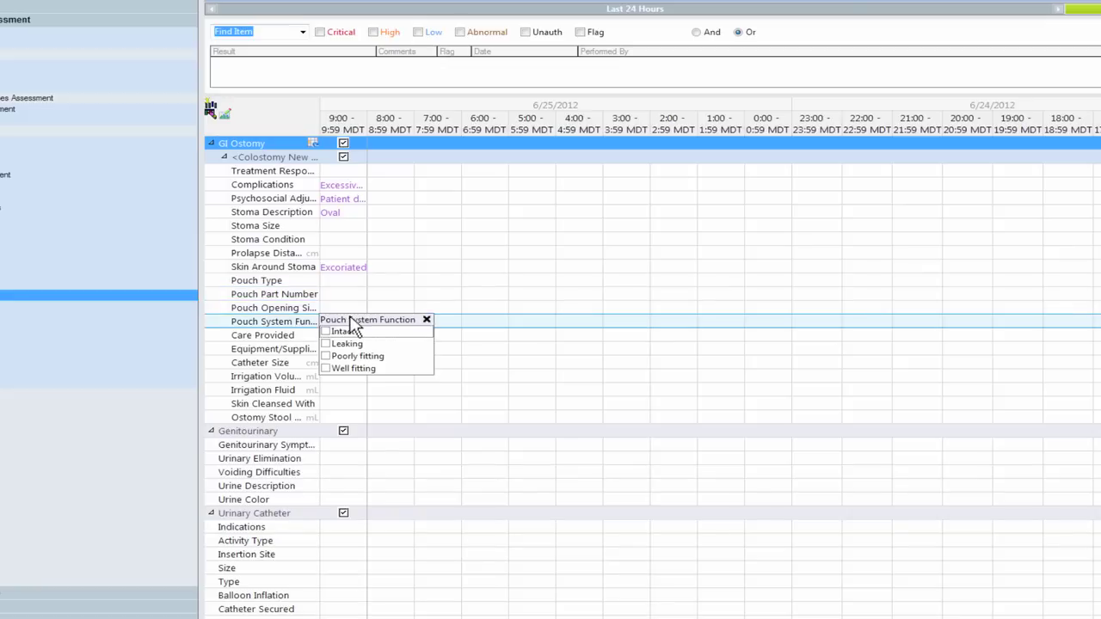
left_click(350, 330)
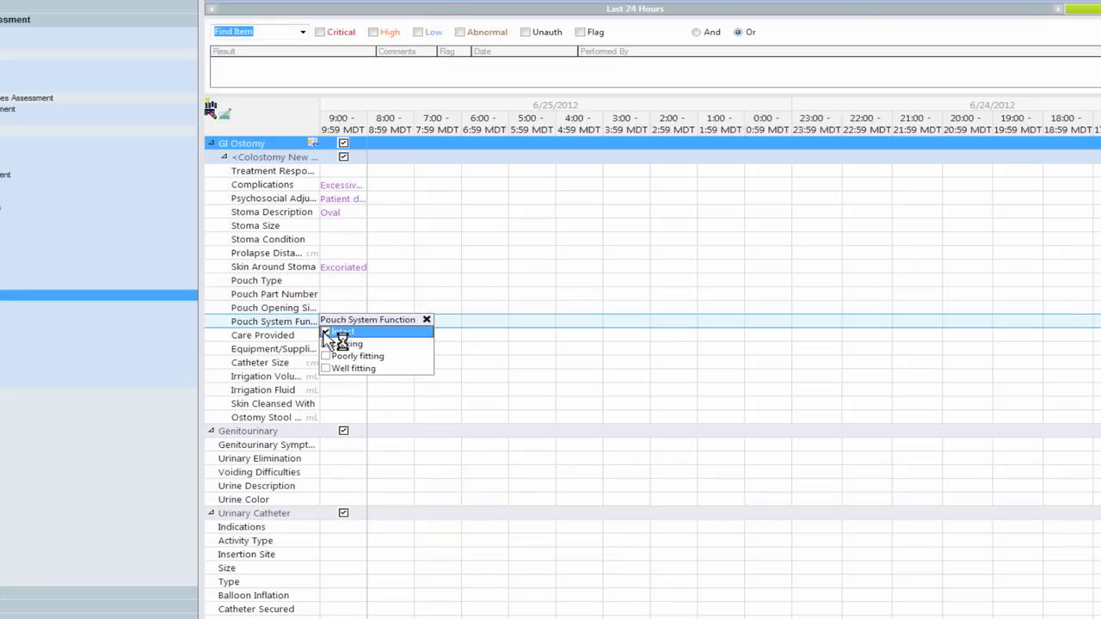
left_click(340, 349)
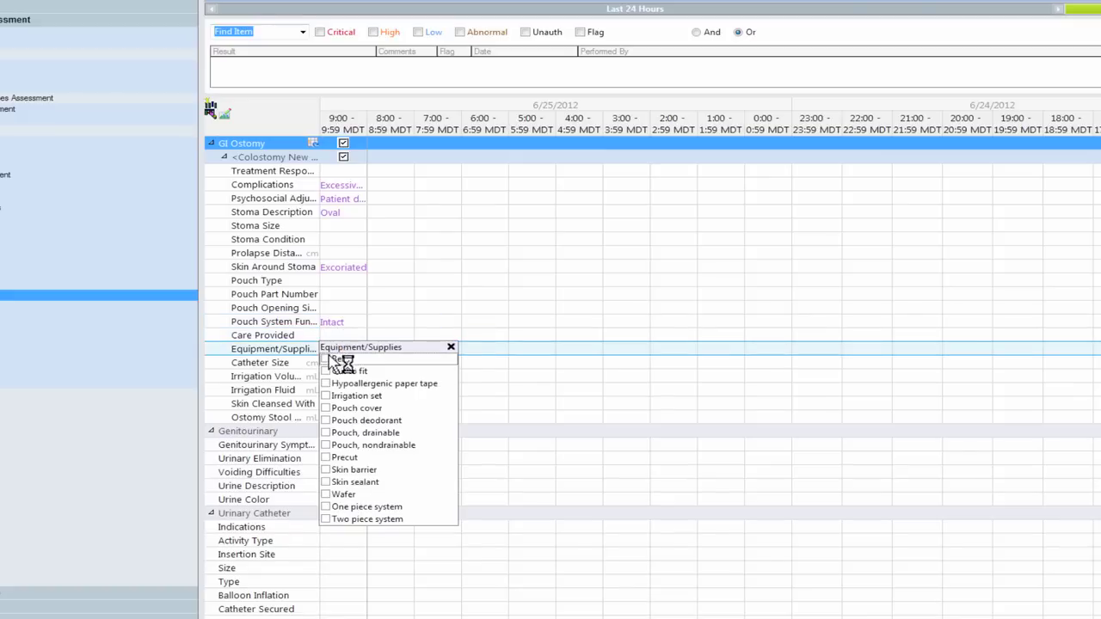
Step: Chart 100 mL irrigation volume, decreased urine output and impaired urge sensation at 9:00, and sign
left_click(342, 379)
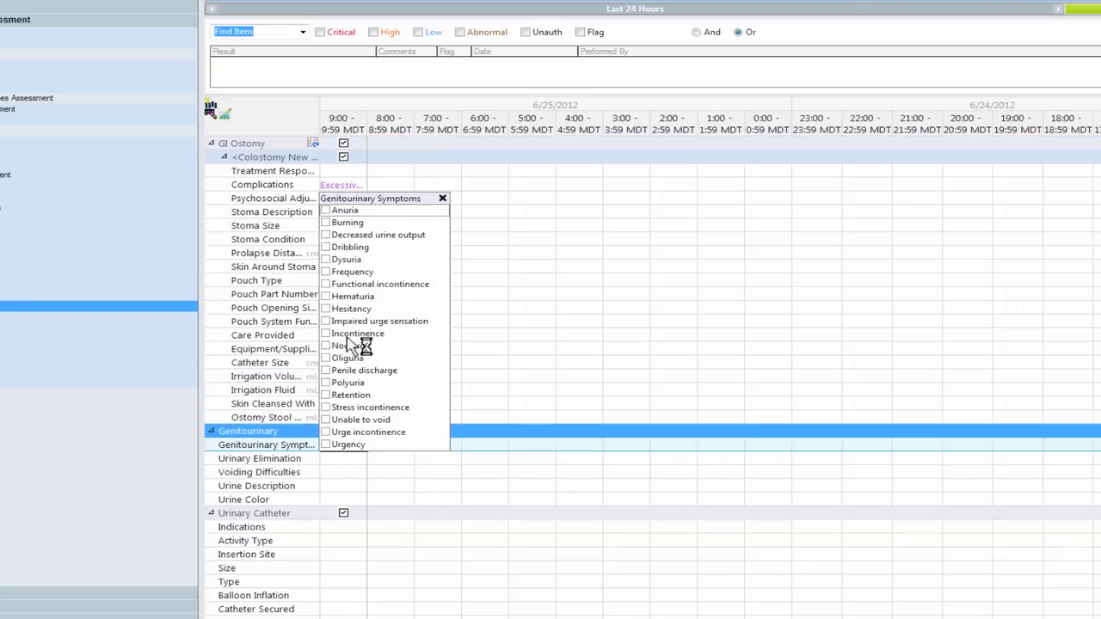
left_click(356, 236)
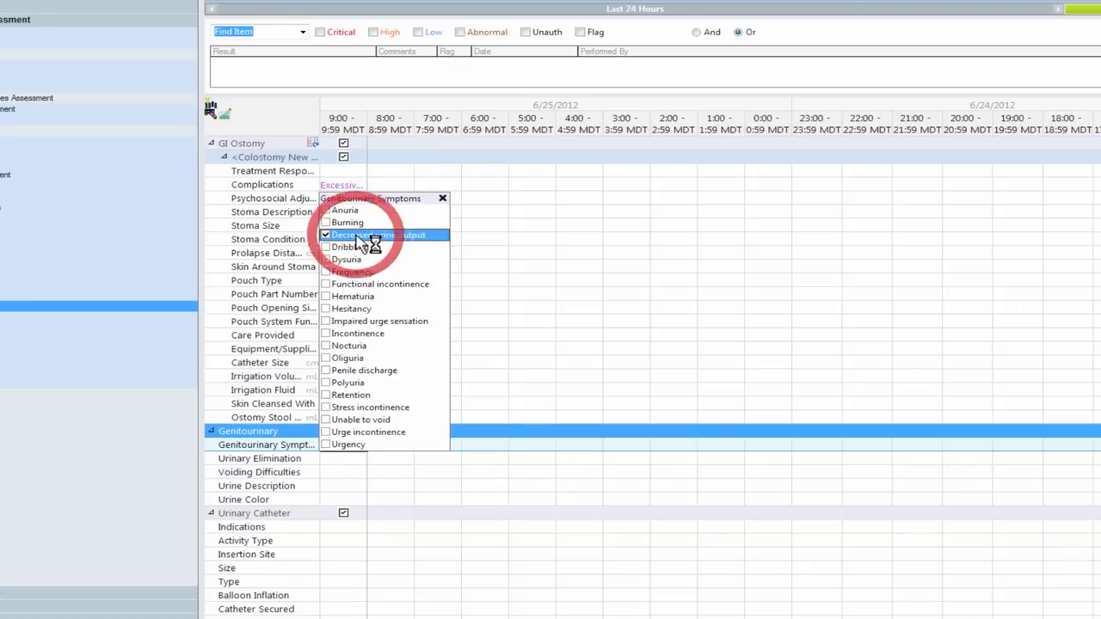
left_click(347, 323)
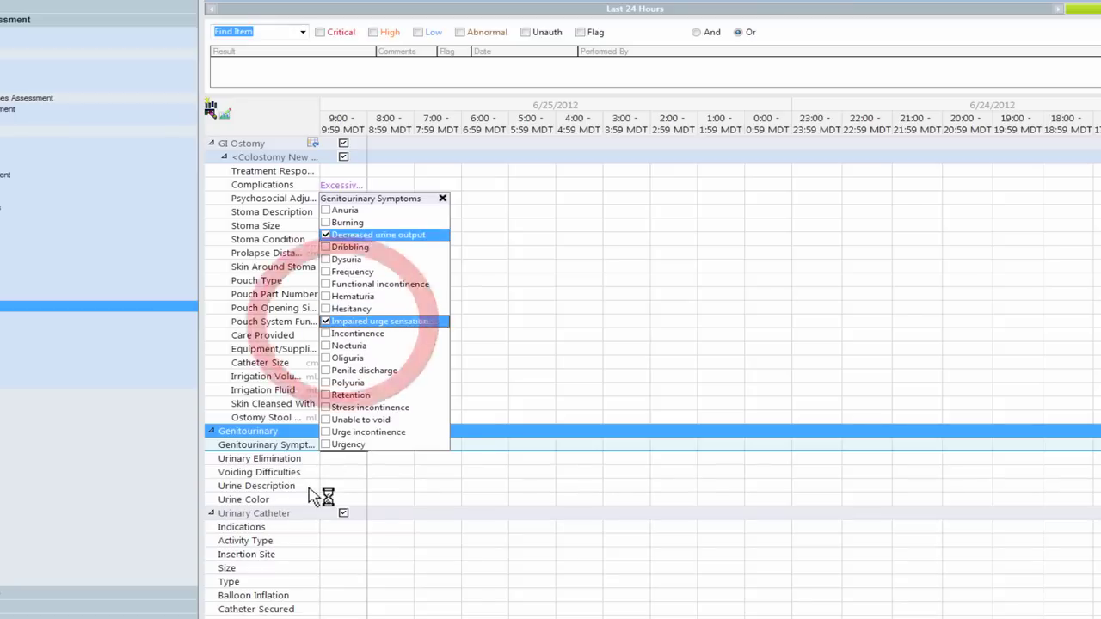
left_click(357, 460)
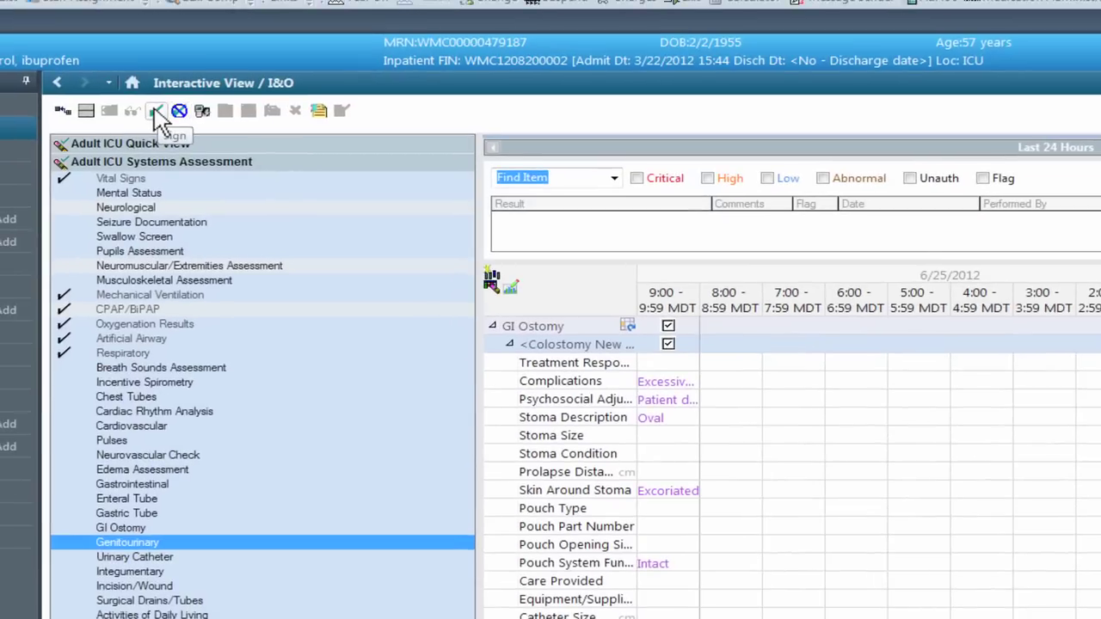
left_click(58, 49)
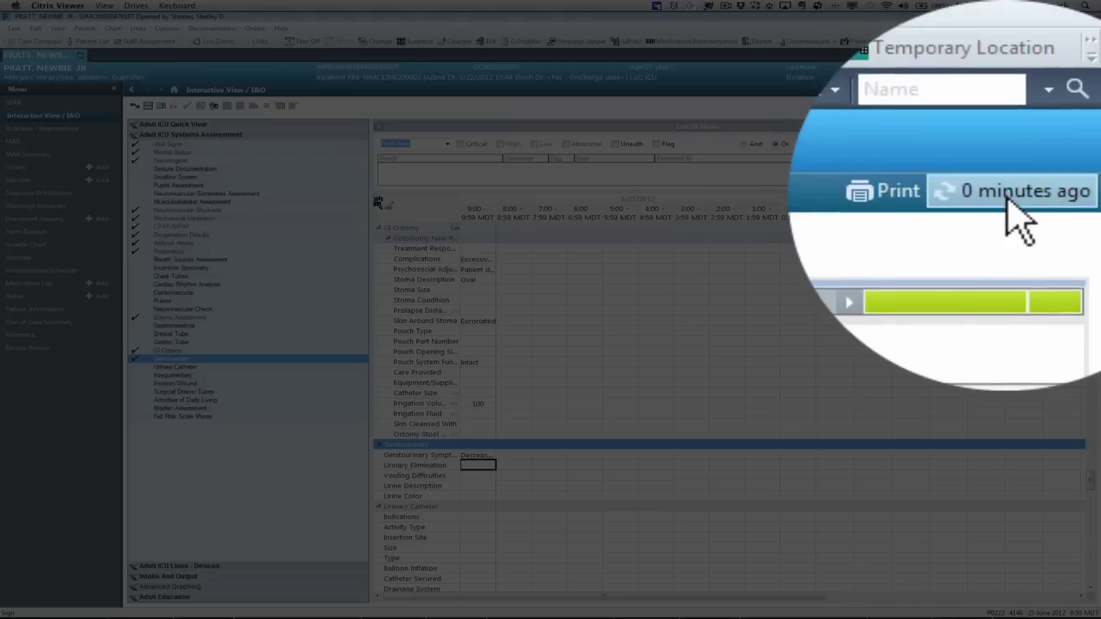
left_click(1067, 91)
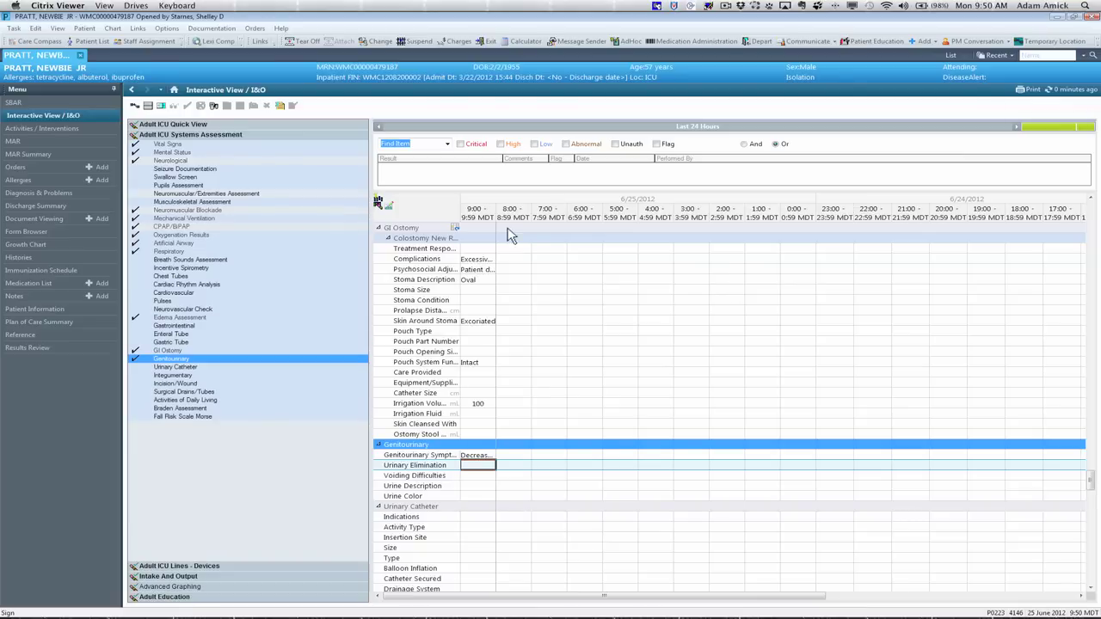
double_click(469, 280)
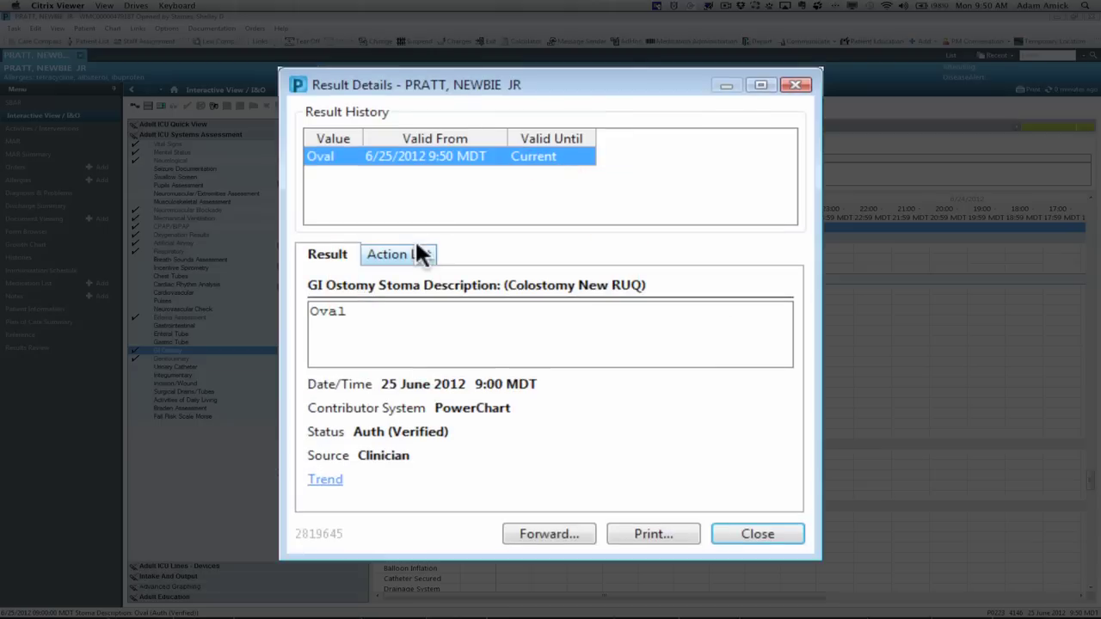
left_click(743, 536)
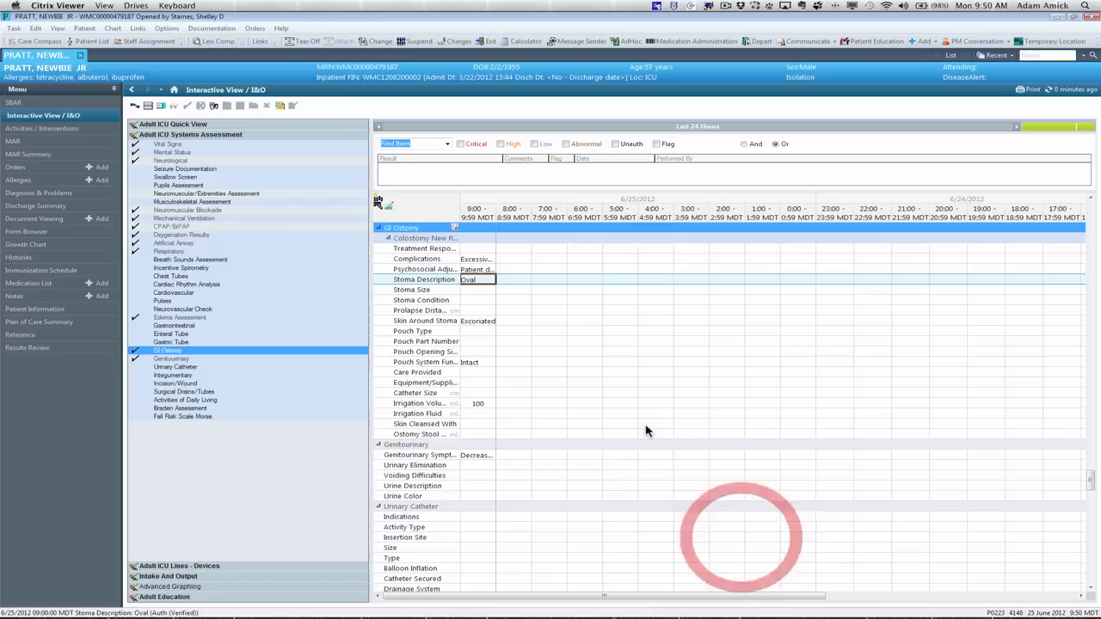
Step: Add Regular as another 9:00 Stoma Description result beside Oval, and sign it
right_click(473, 278)
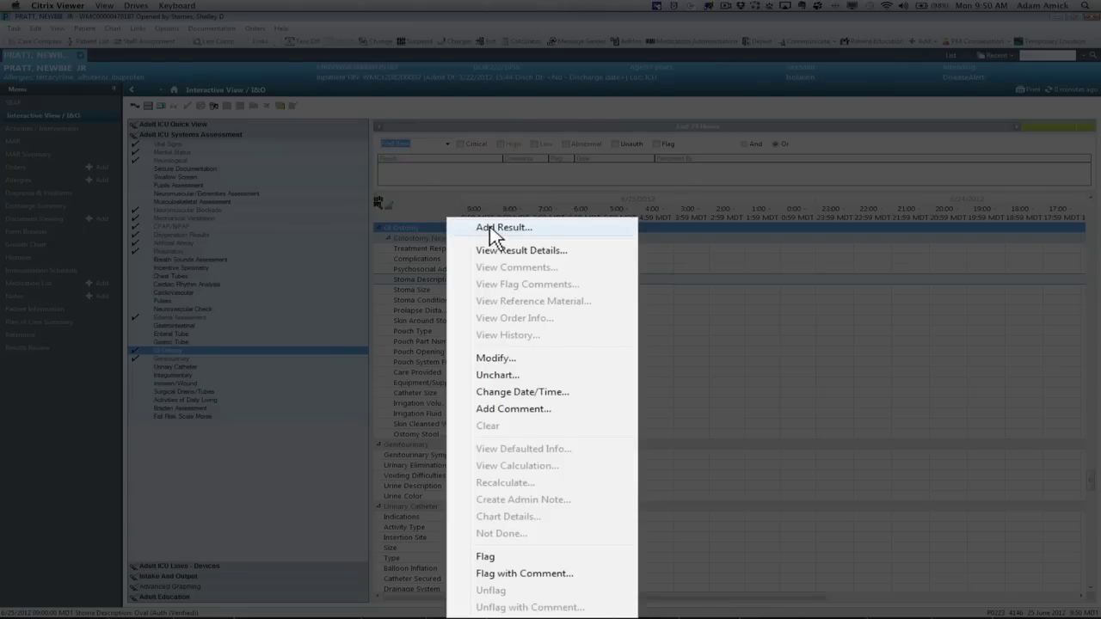
left_click(491, 228)
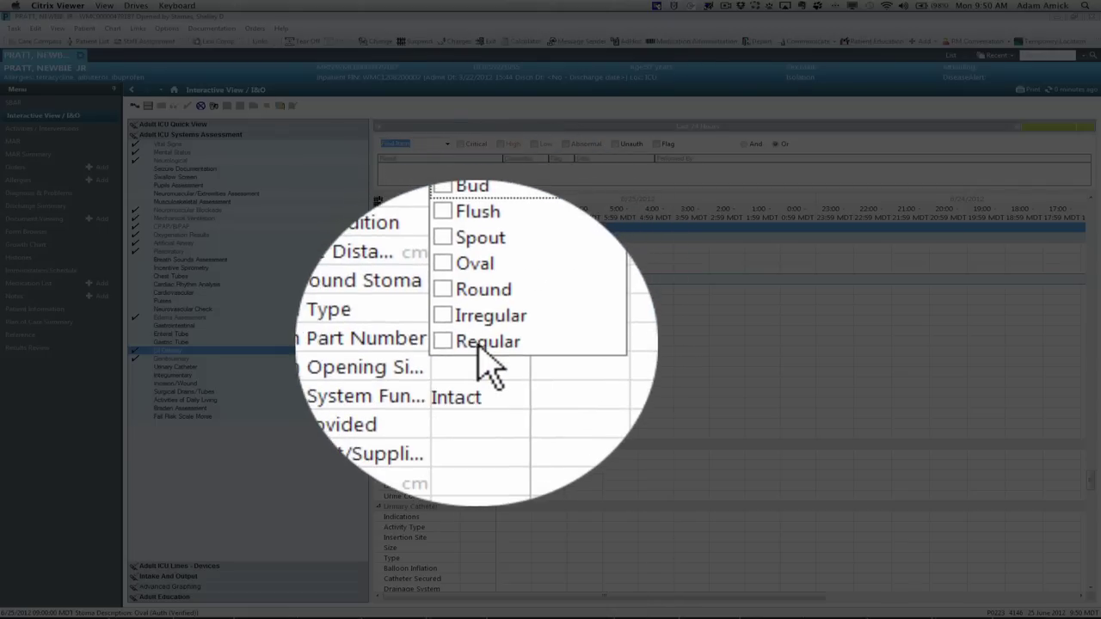
left_click(479, 347)
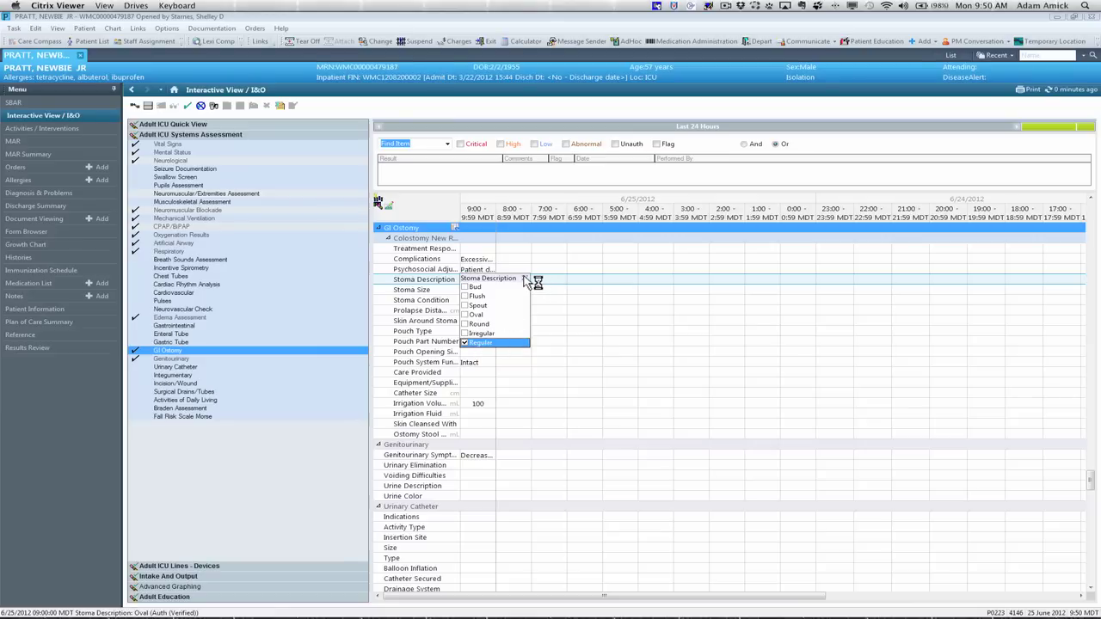
left_click(529, 282)
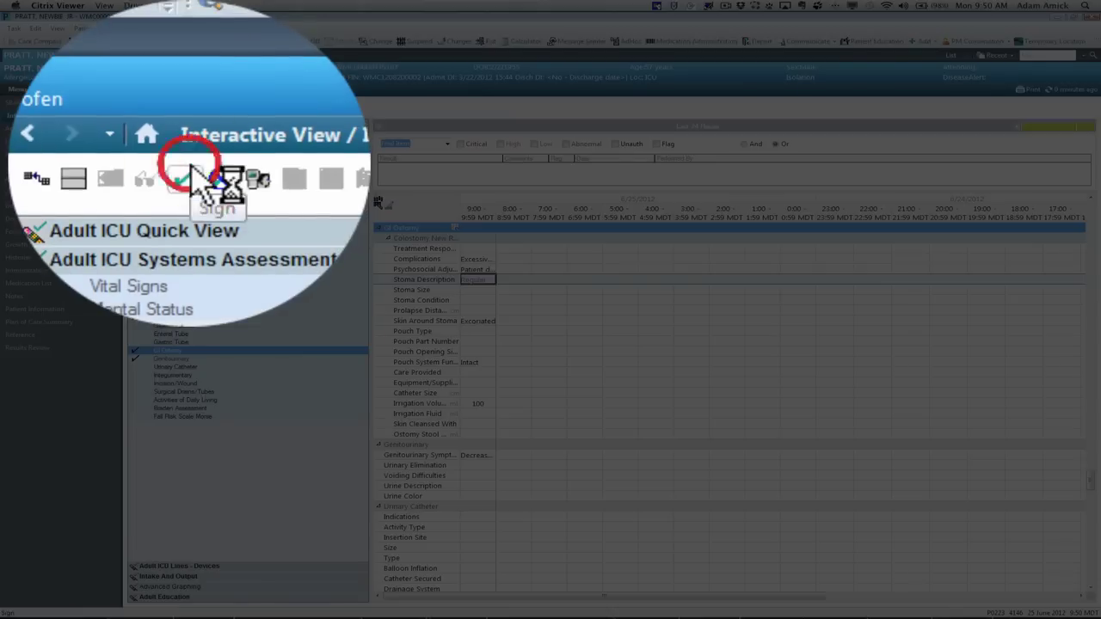
left_click(188, 104)
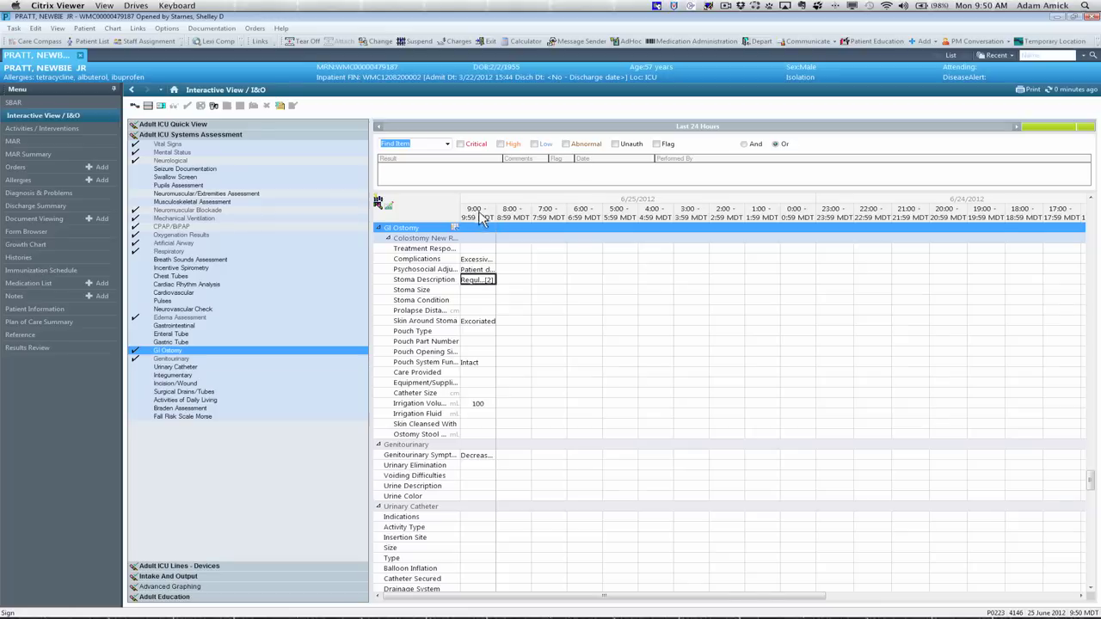
Step: Insert an actual-time 9:51 column and start charting the Urinary Catheter section
scroll(481, 215, "up", 1)
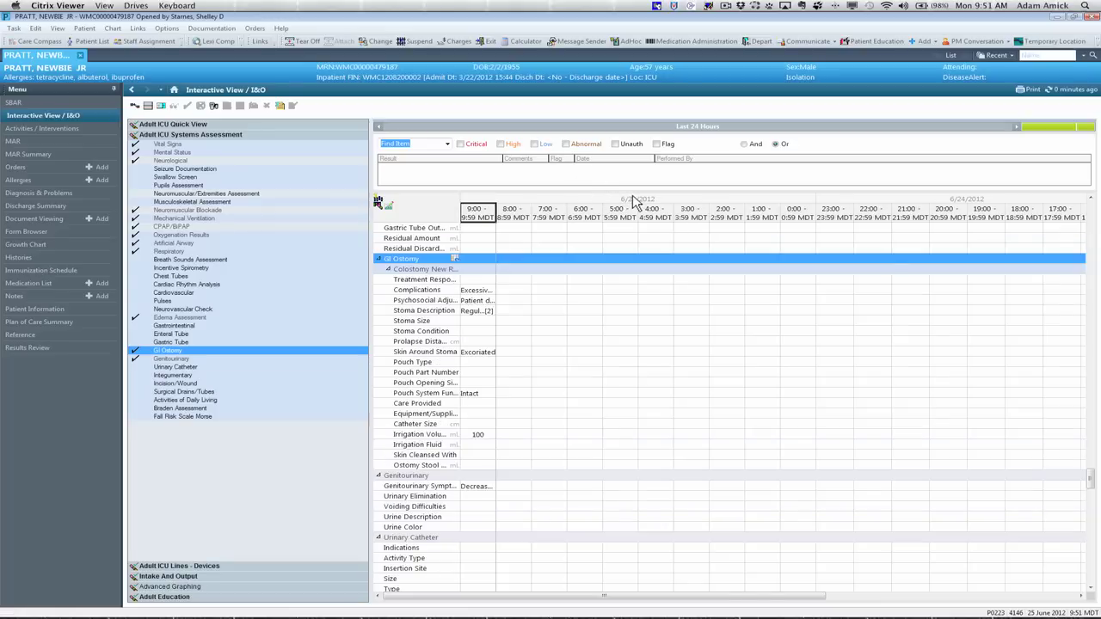
right_click(635, 200)
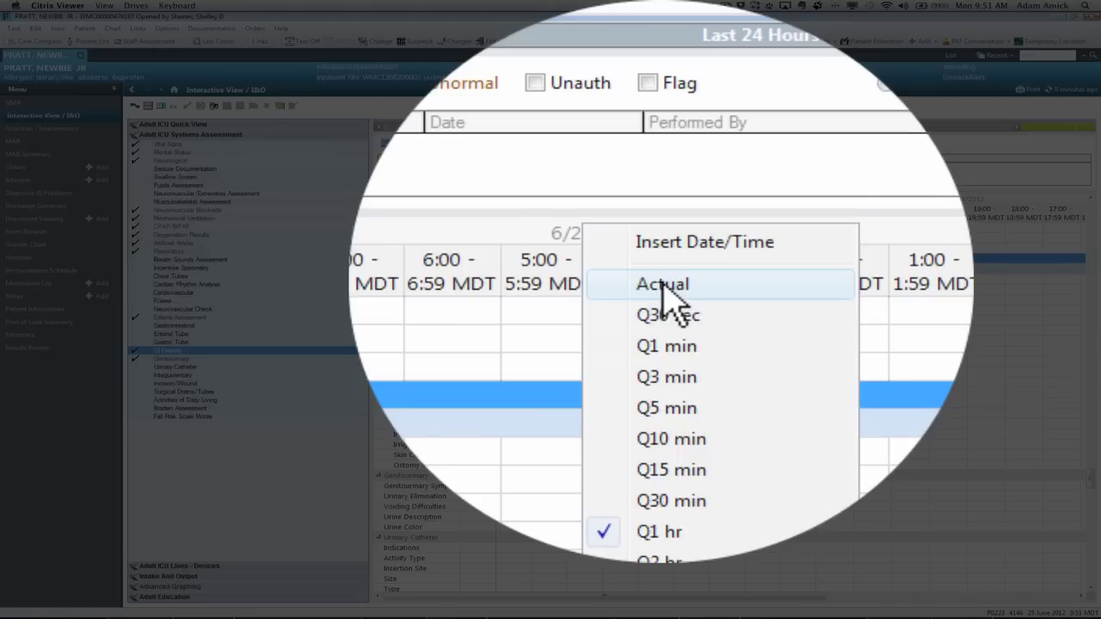
left_click(664, 286)
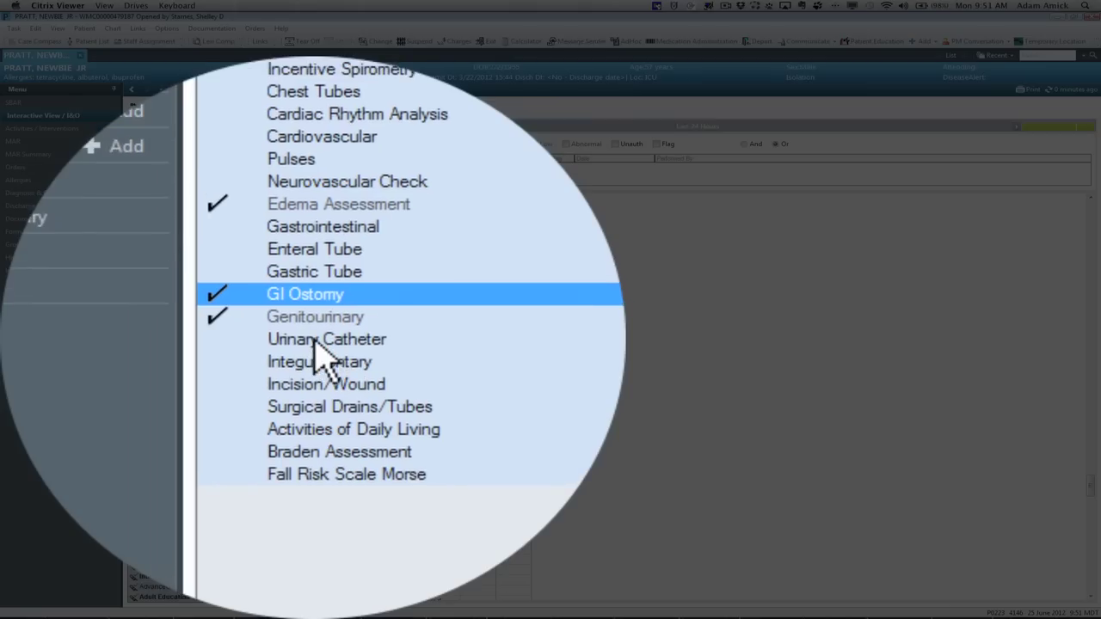
left_click(175, 369)
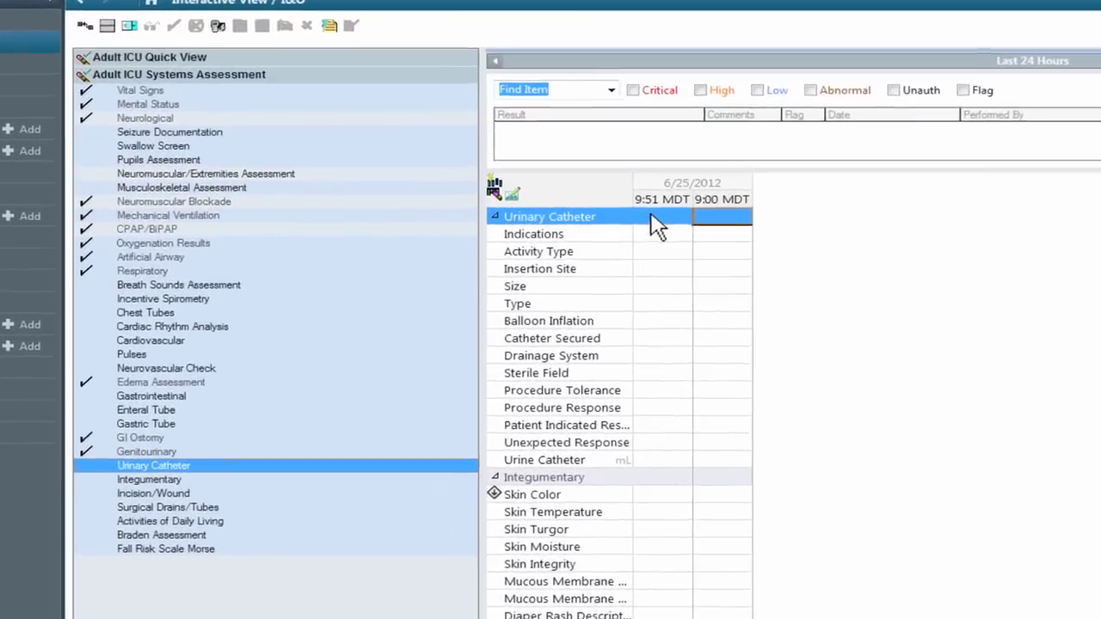
left_click(479, 222)
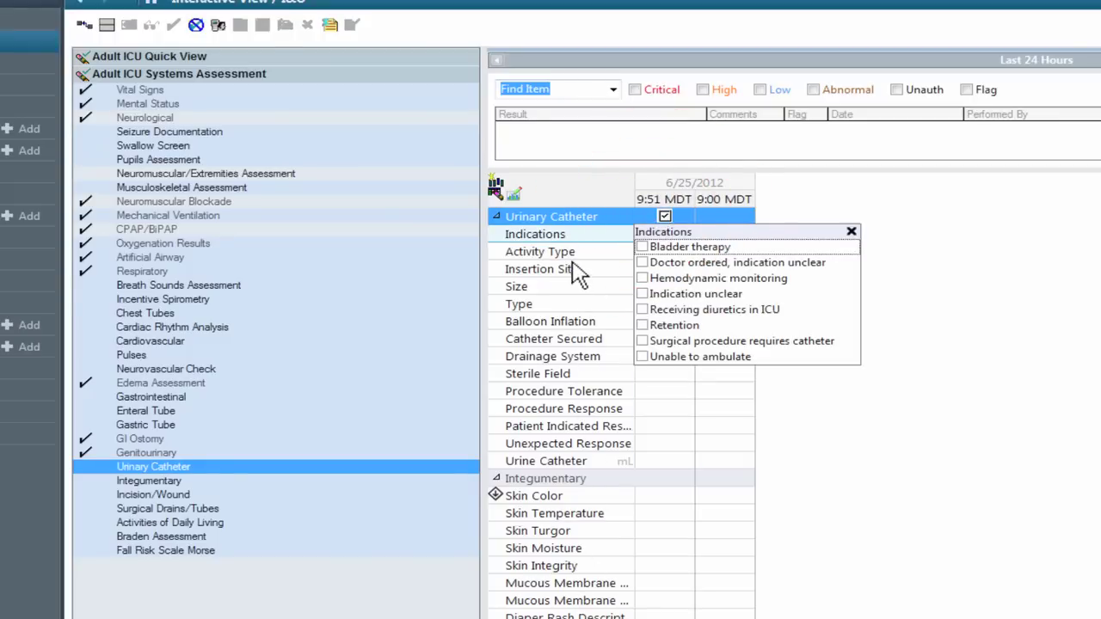
Step: Record Hemodynamic monitoring and Retention as the catheter indications
left_click(666, 279)
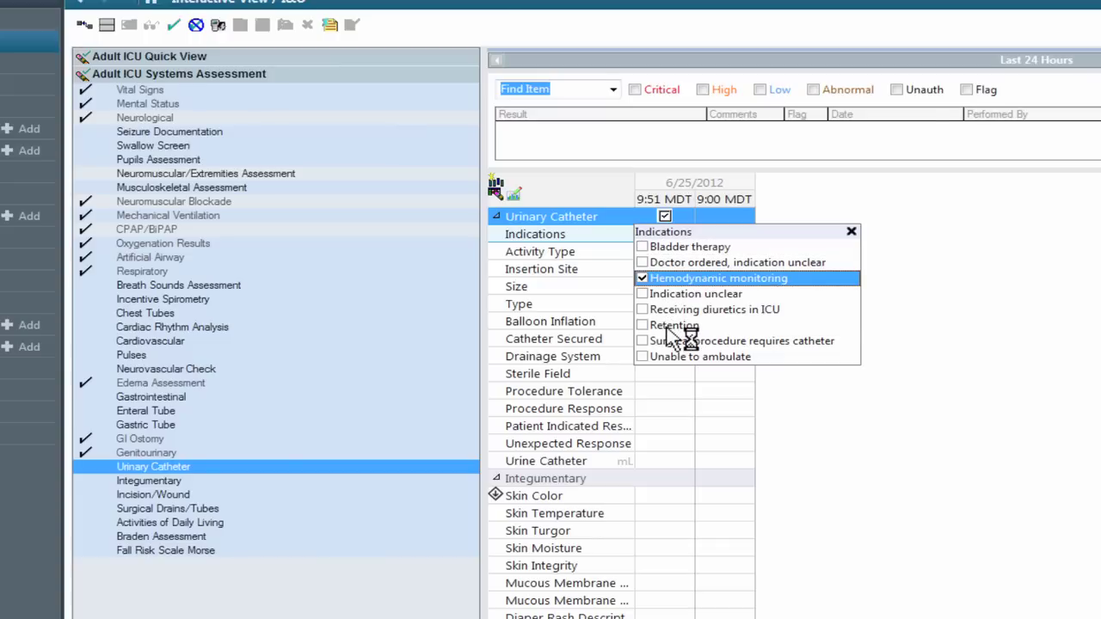
left_click(669, 327)
left_click(668, 327)
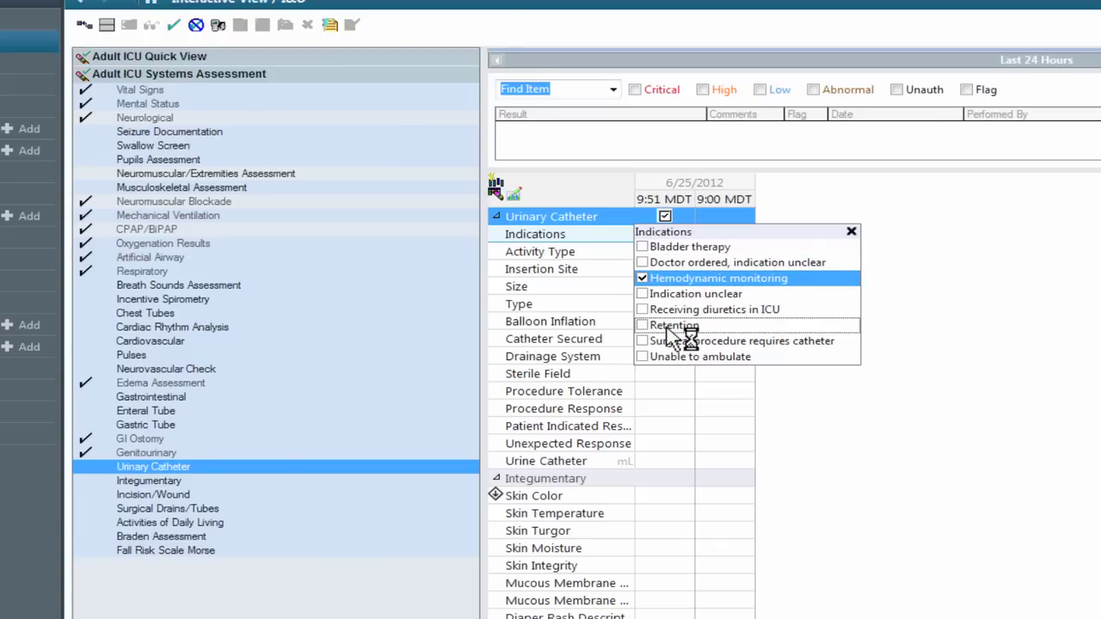
left_click(668, 327)
key("Return")
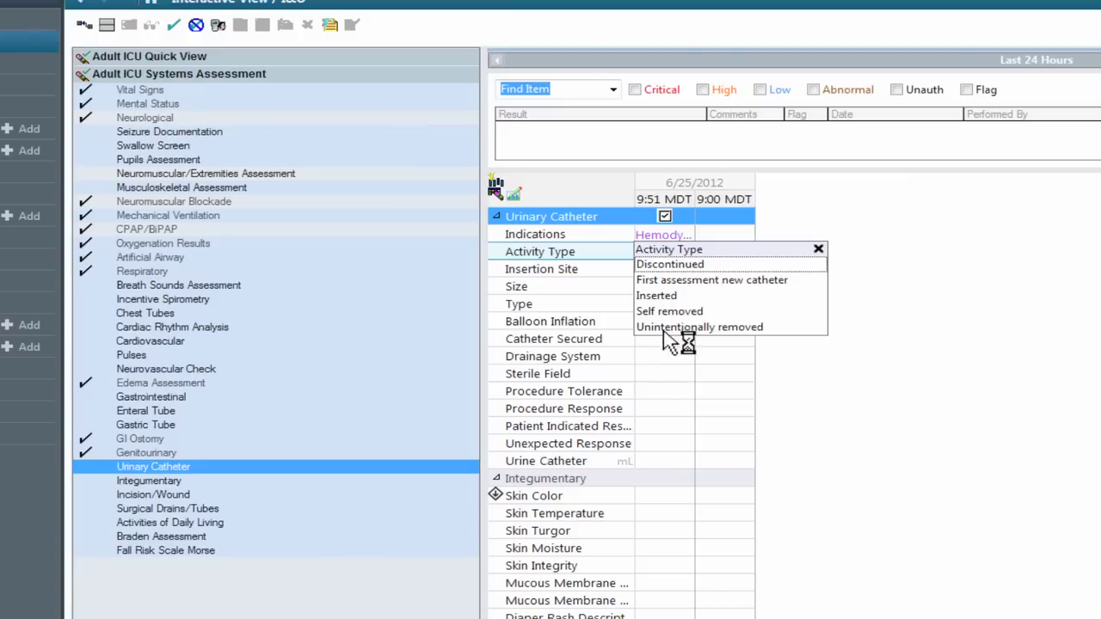
Step: Chart a new urethral 16 French indwelling catheter, 10 mL balloon, securing device, and sign
left_click(670, 282)
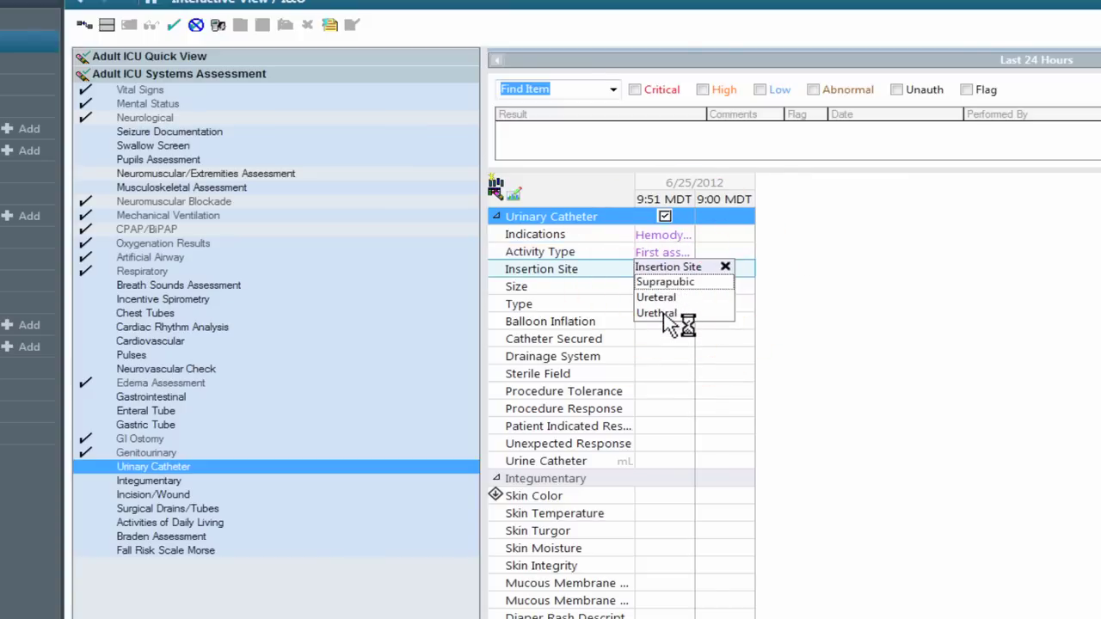
left_click(663, 314)
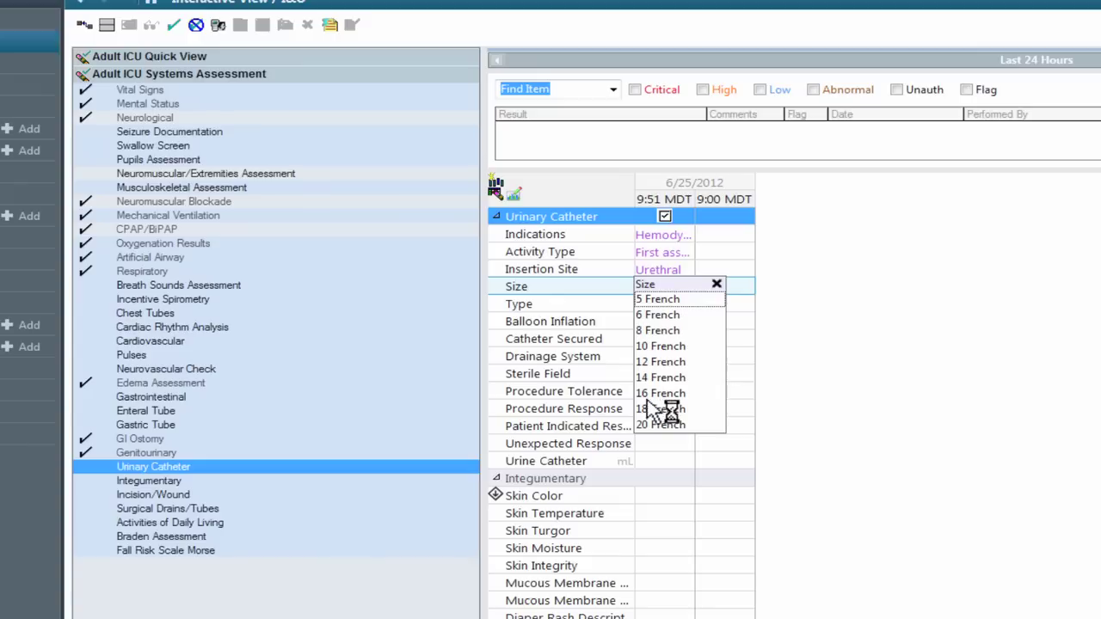
left_click(652, 394)
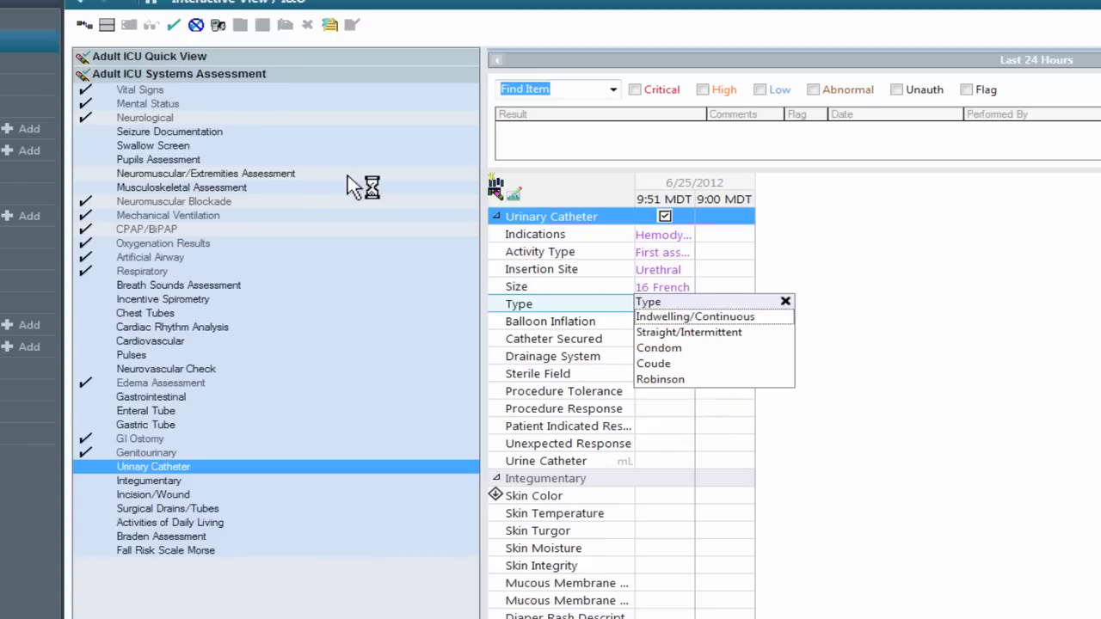
left_click(698, 318)
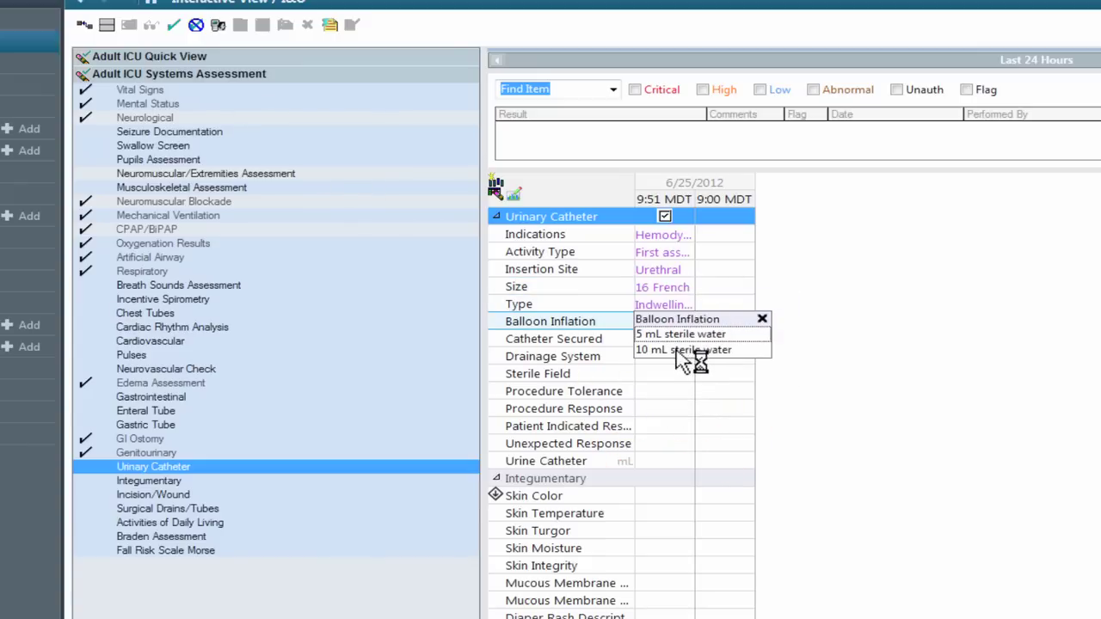
left_click(677, 350)
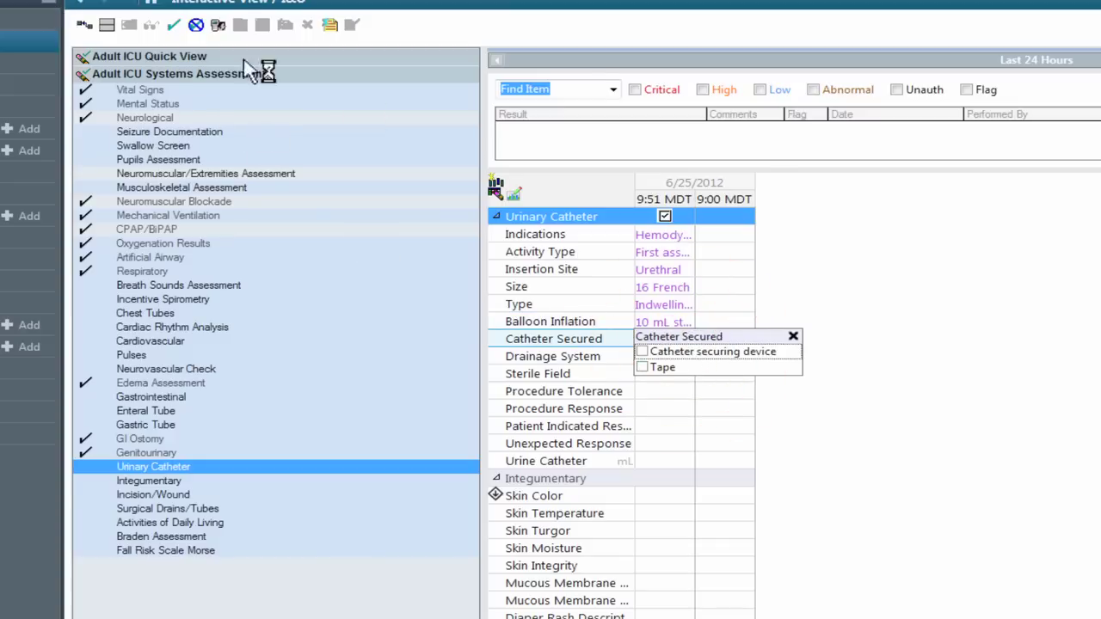
left_click(708, 353)
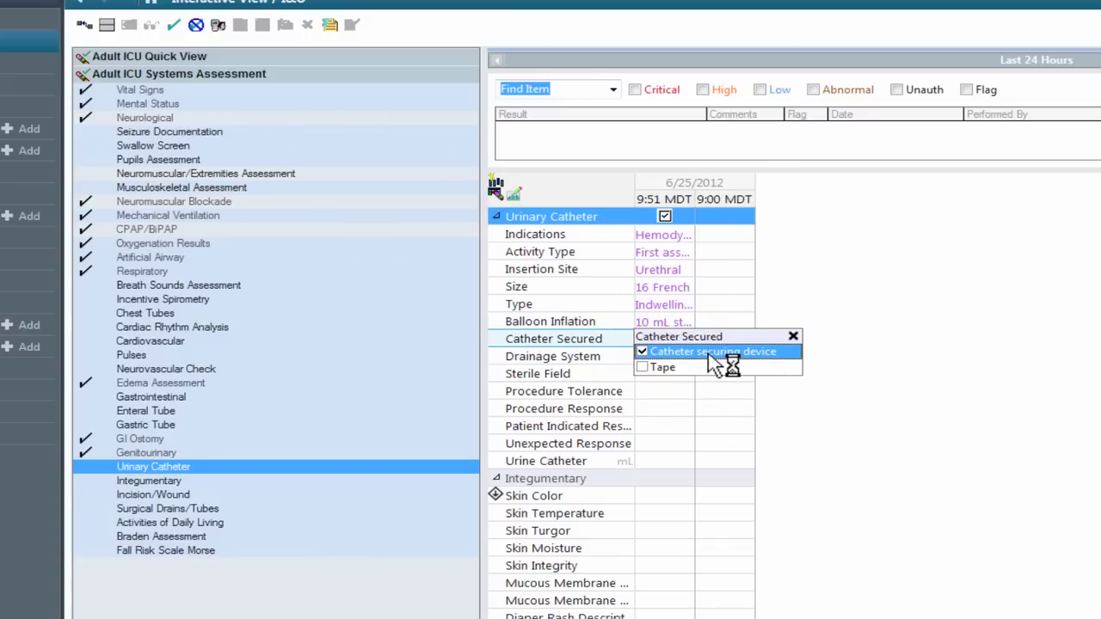
left_click(174, 26)
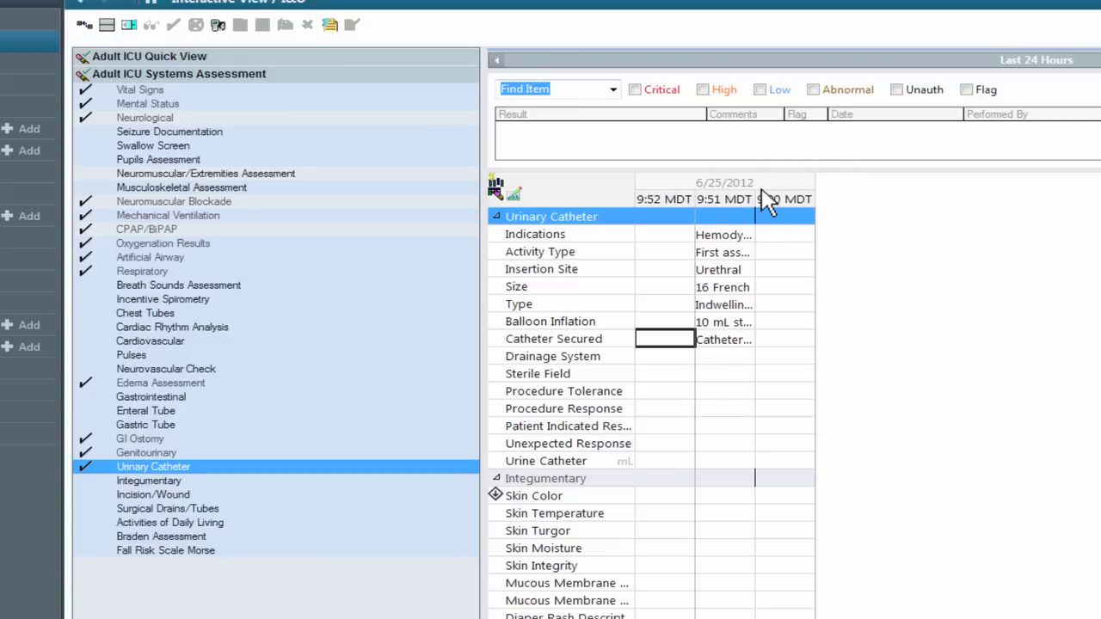
Step: Set the flowsheet column interval back to Q1 hr
left_click(768, 181)
right_click(710, 184)
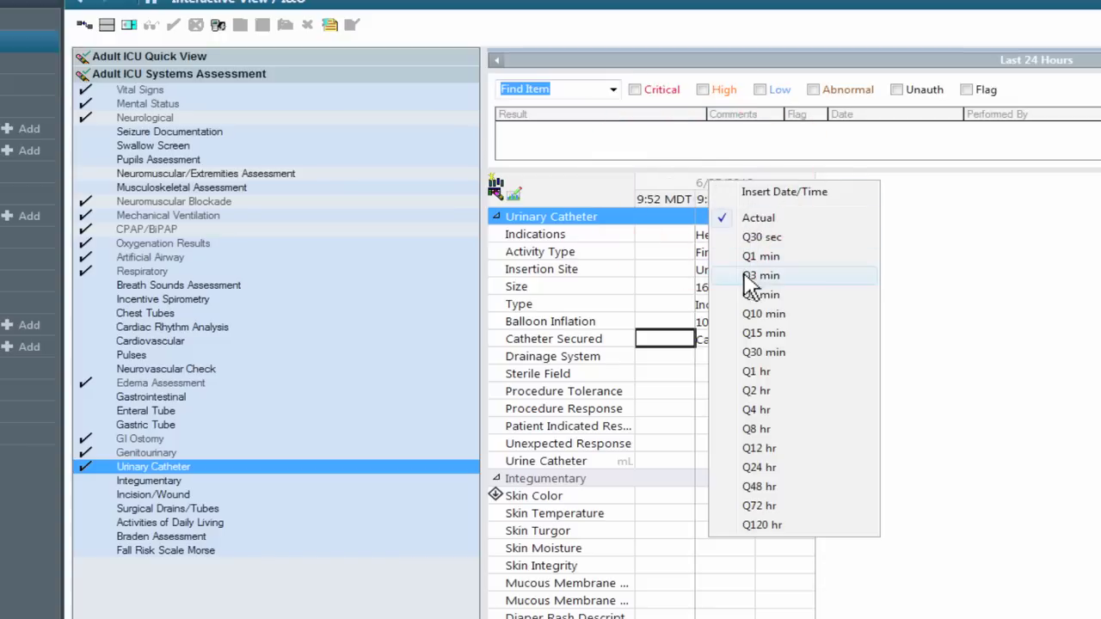
left_click(754, 375)
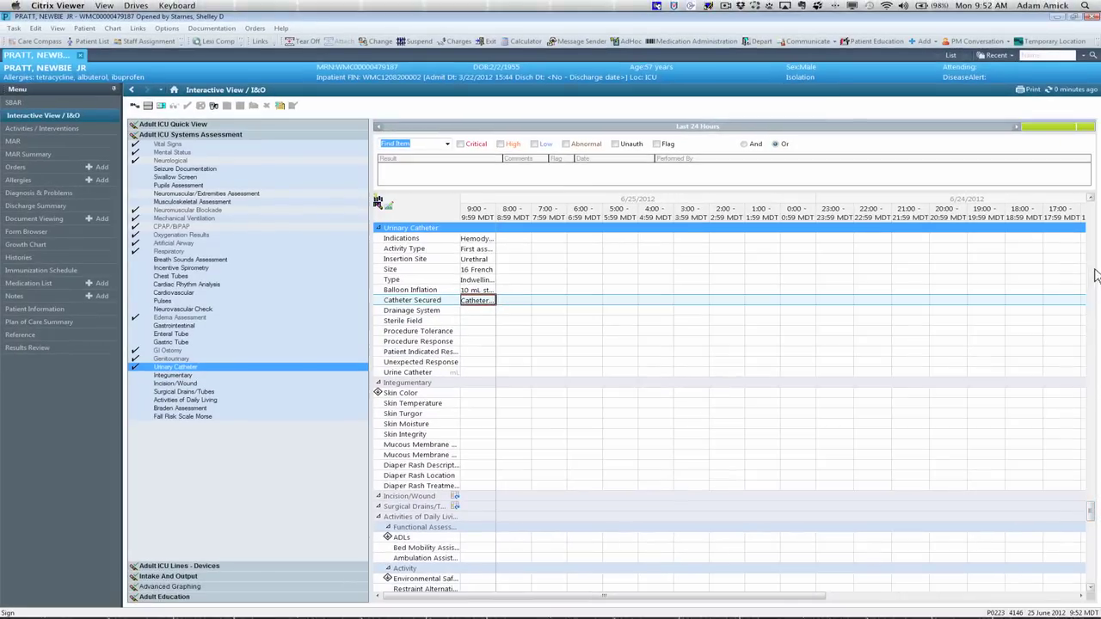
left_click(1091, 199)
left_click(1091, 198)
left_click(1091, 199)
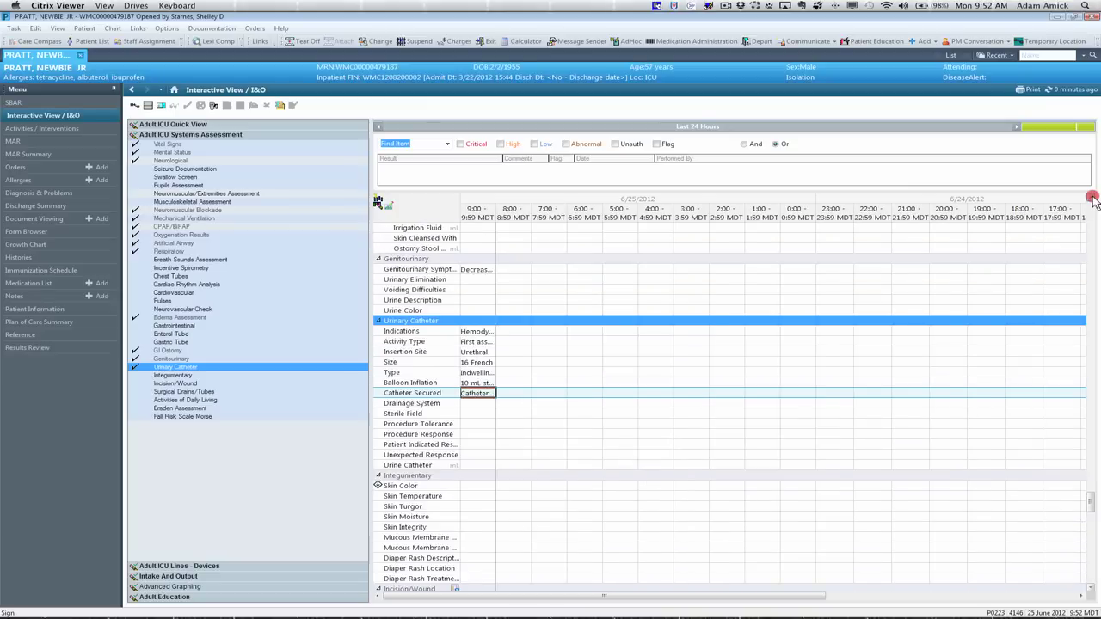
left_click(1091, 199)
left_click(1091, 199)
left_click(1091, 199)
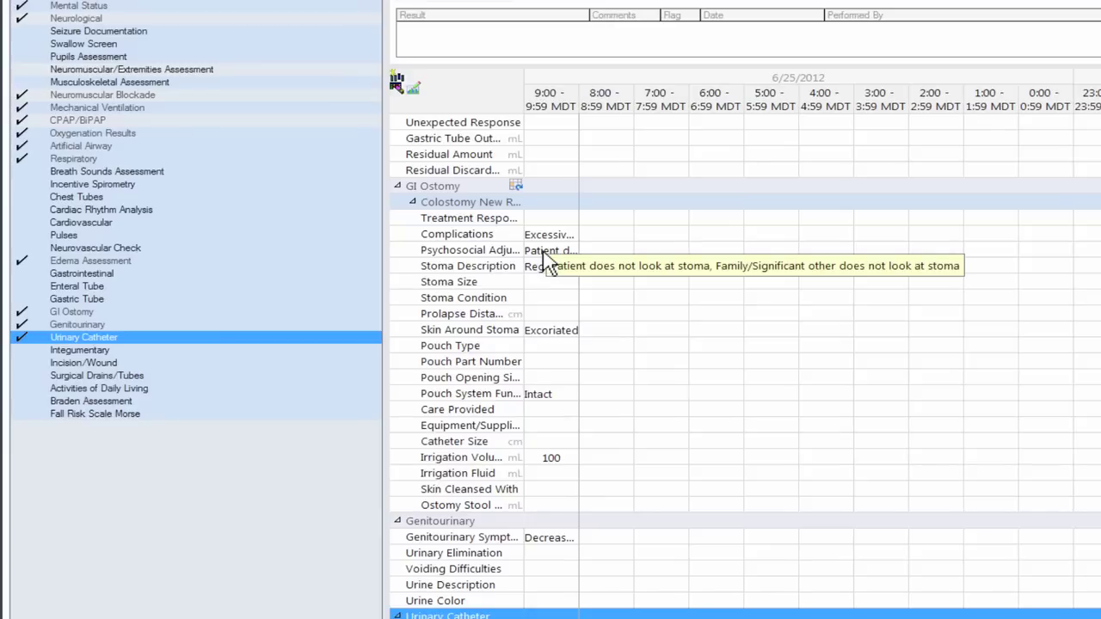
right_click(544, 252)
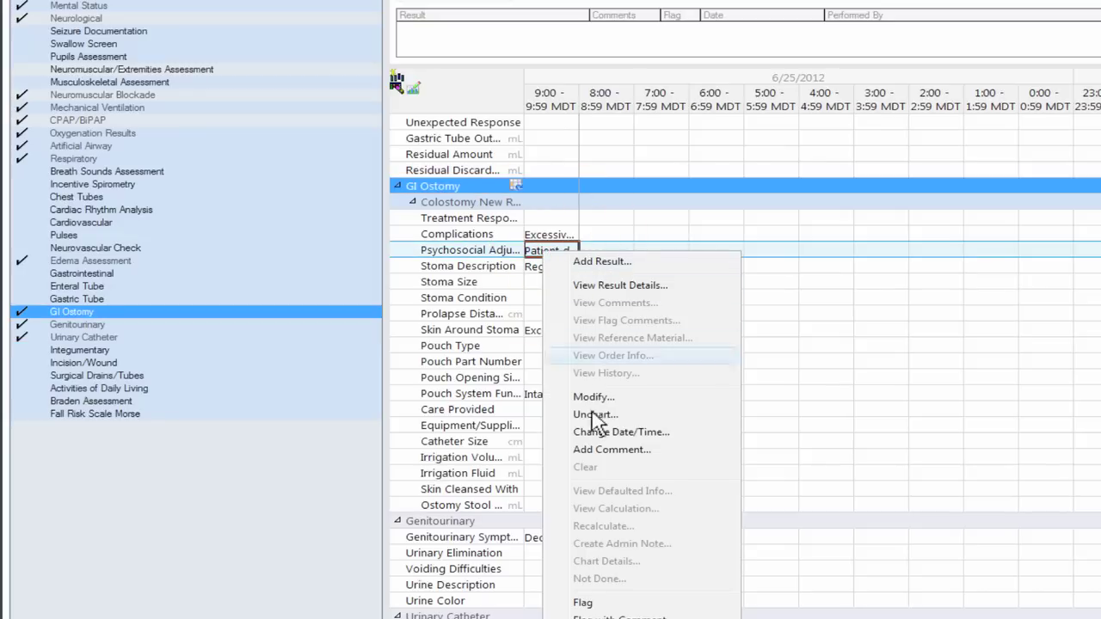
left_click(605, 288)
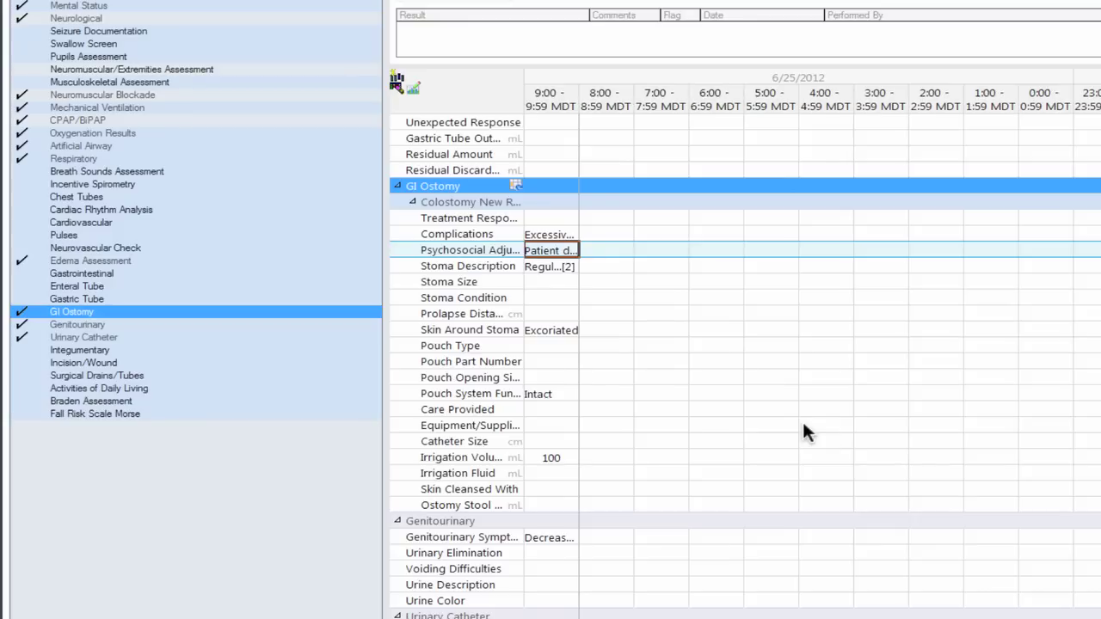
scroll(803, 424, "down", 20)
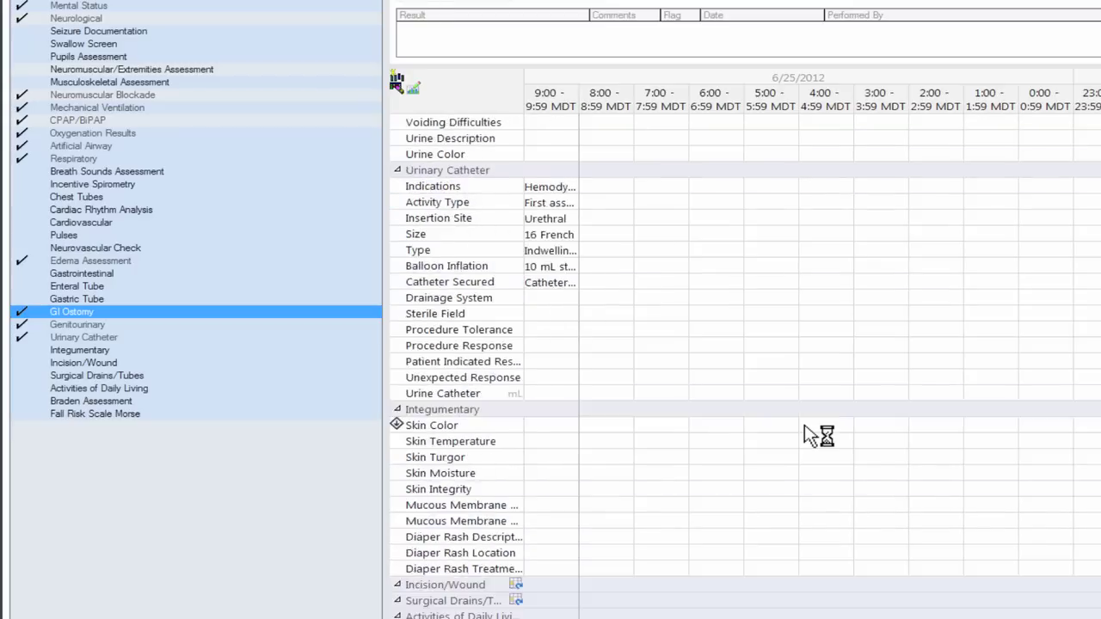
scroll(676, 391, "down", 5)
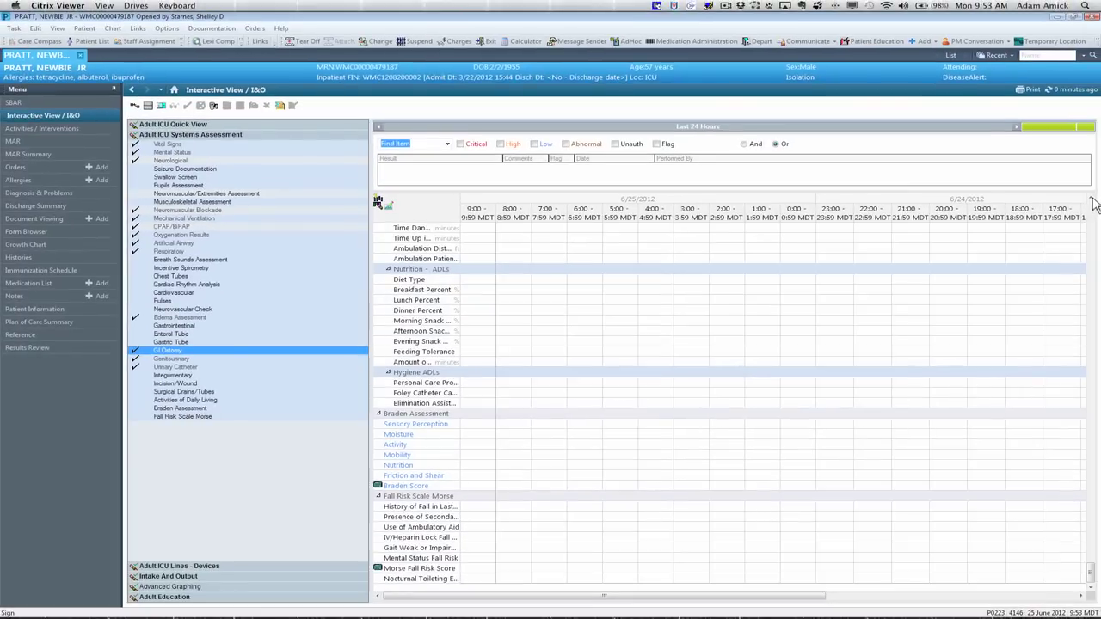
Step: Show Oxygenation Results and modify the 9:00 Endotracheal Tube Size from 8.0 to 7.5
left_click(1090, 199)
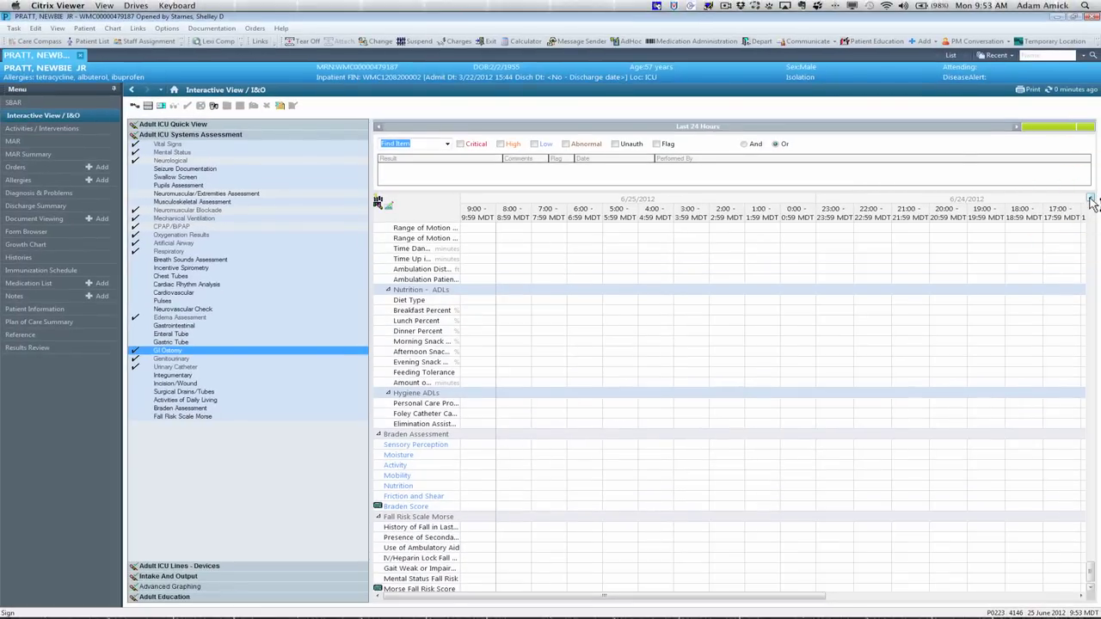
left_click_drag(1090, 199, 1090, 199)
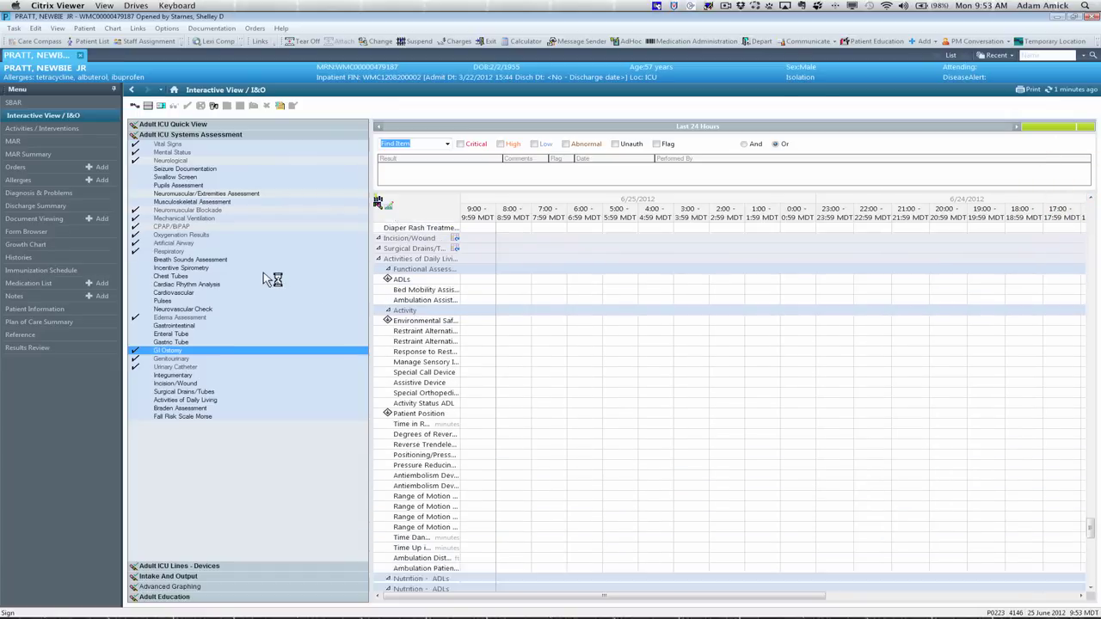
left_click(138, 236)
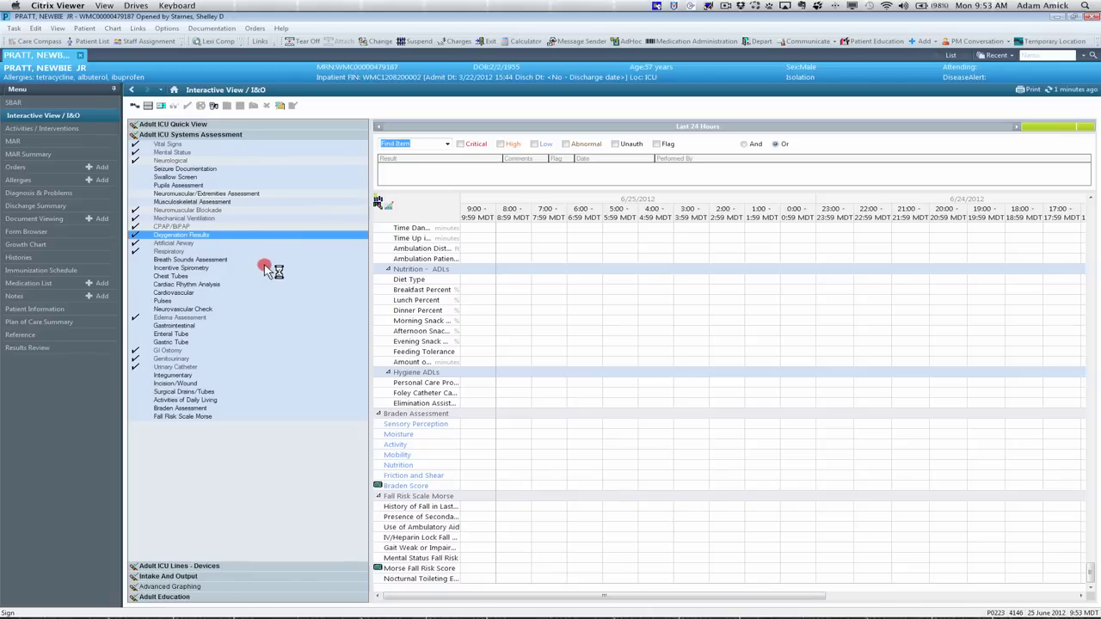
left_click(212, 238)
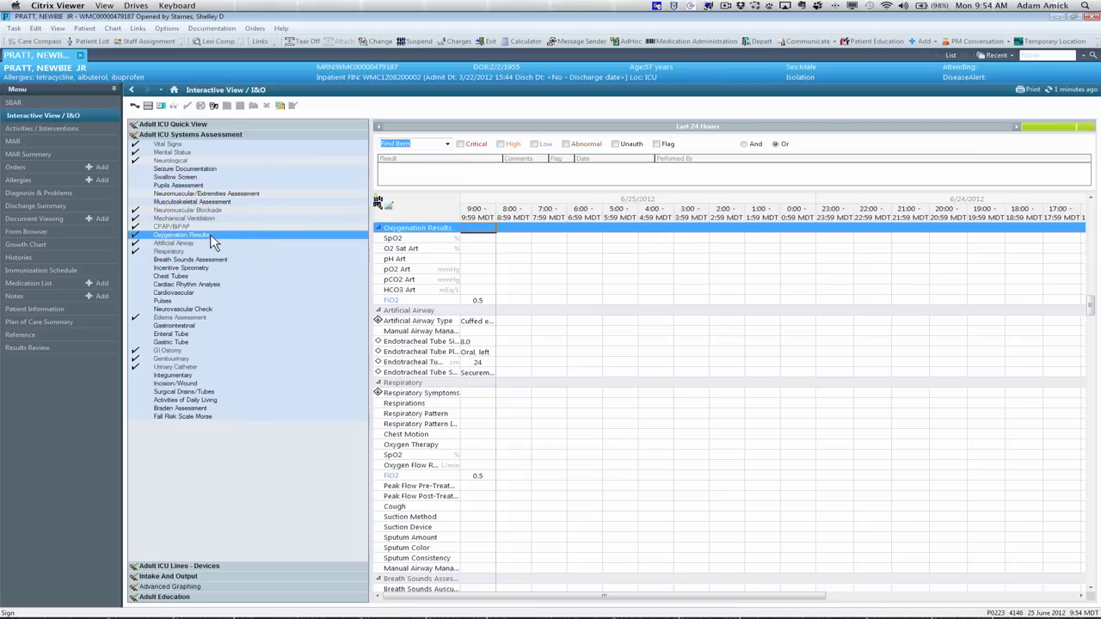
left_click(469, 345)
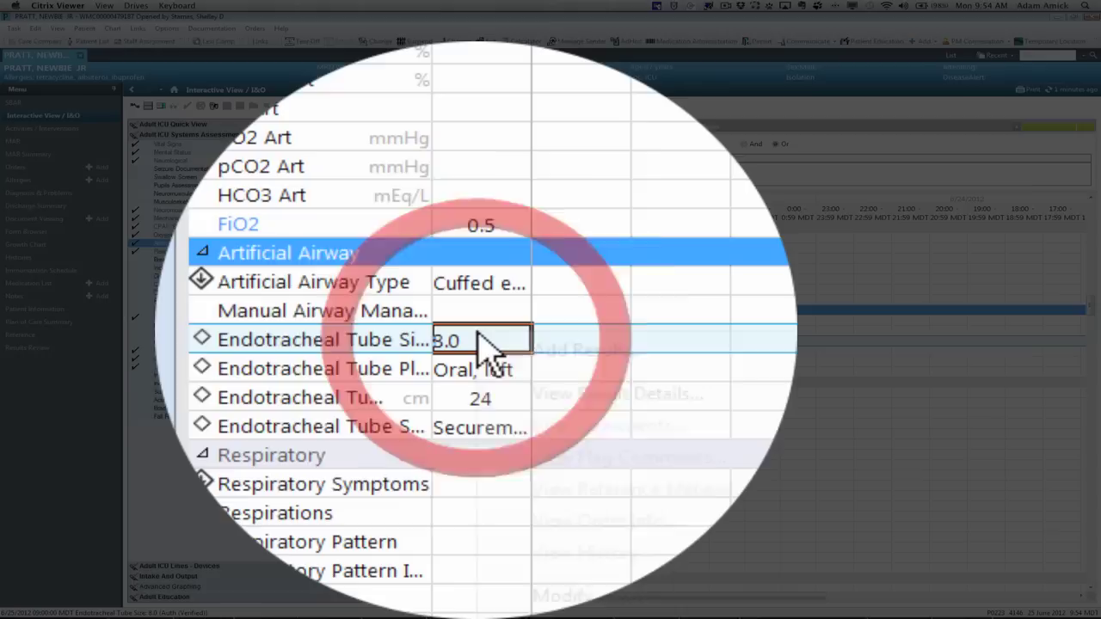
right_click(479, 339)
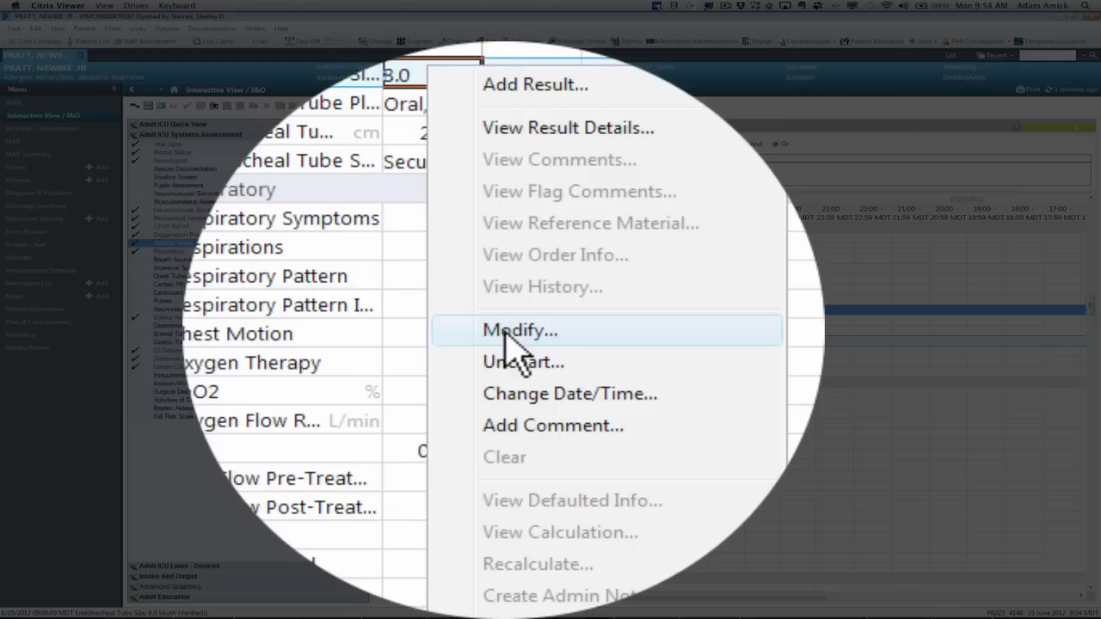
left_click(508, 336)
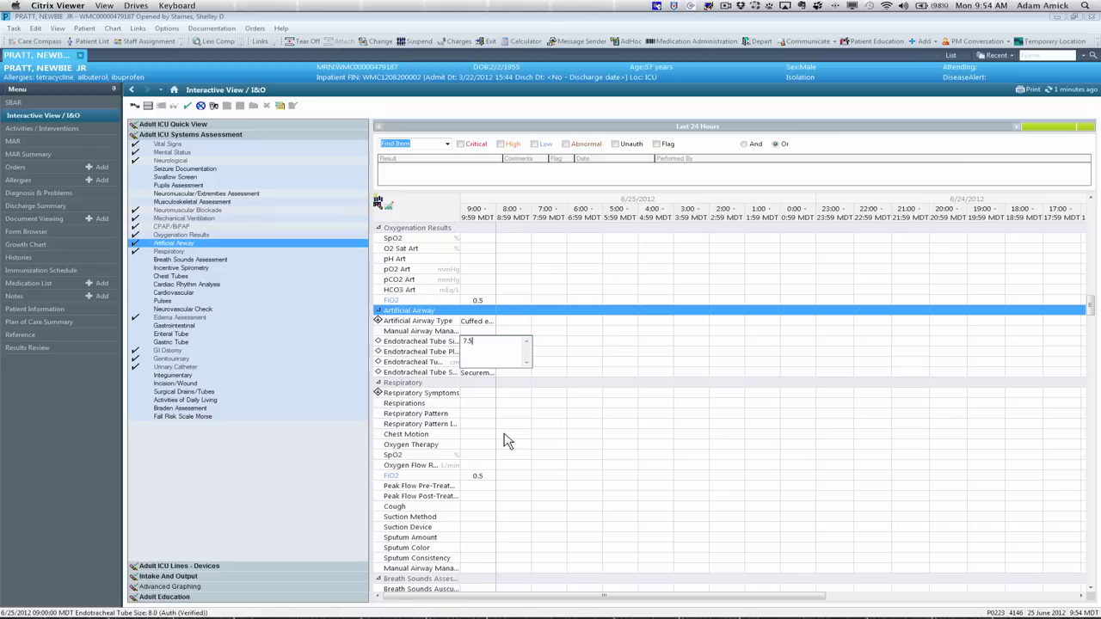
key("Return")
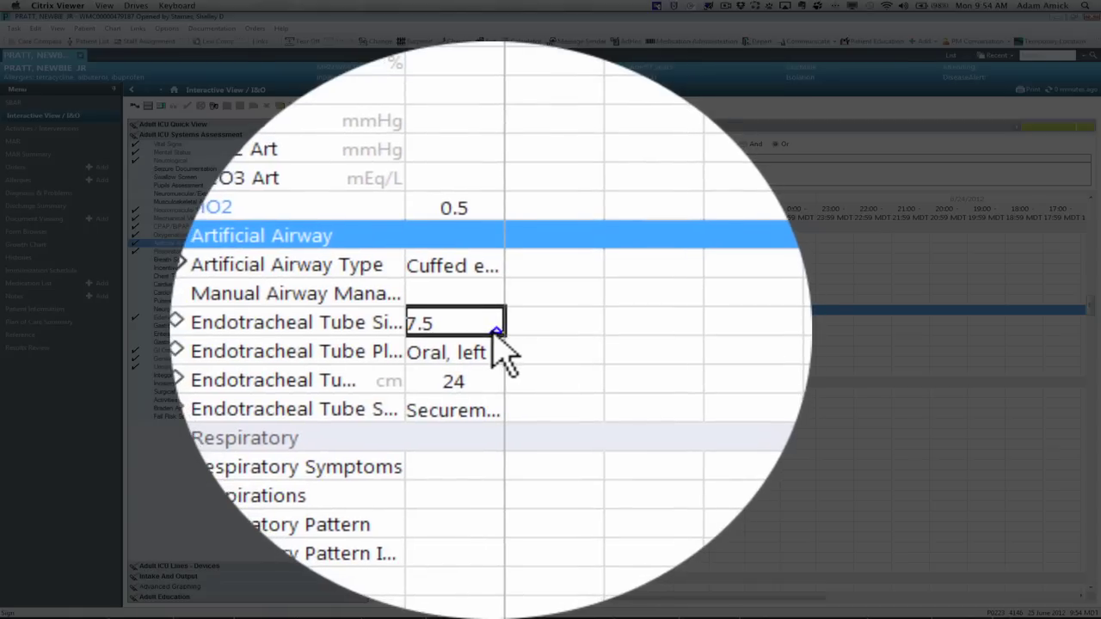
right_click(495, 336)
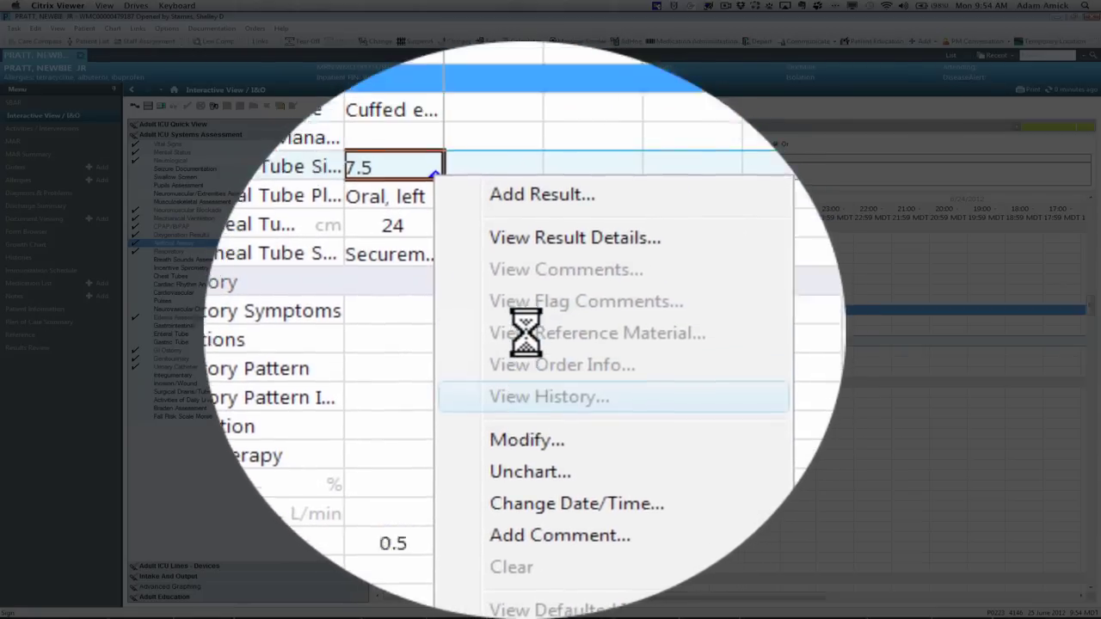
left_click(528, 331)
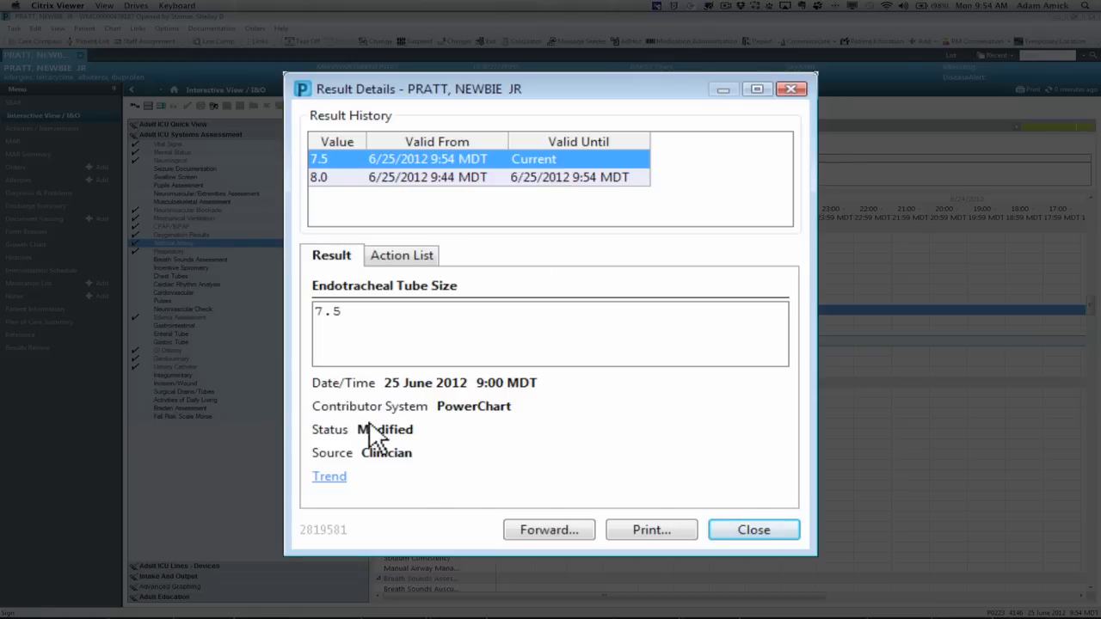
left_click(755, 530)
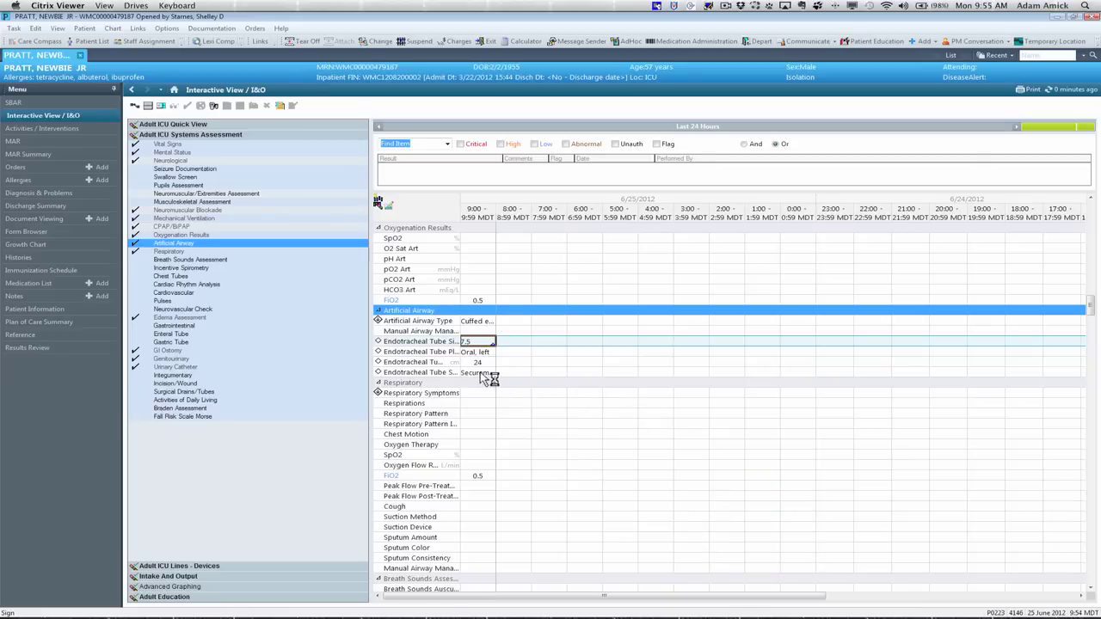
Step: Unchart the 9:00 FiO2 of 0.5 with reason 'Charted on Incorrect Patient' and sign
right_click(478, 301)
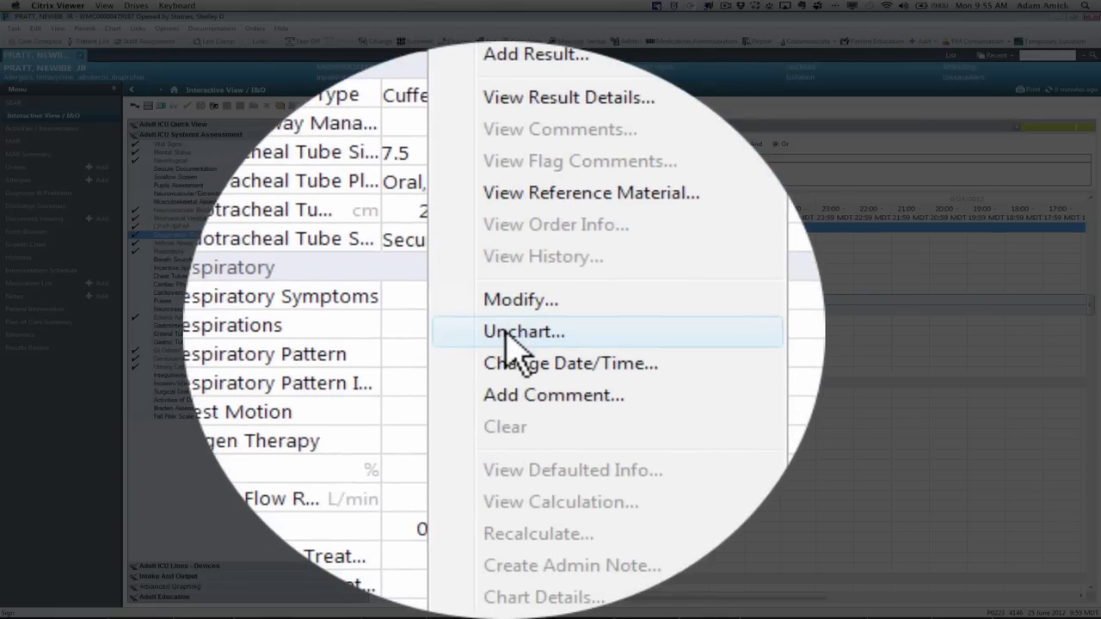
left_click(509, 332)
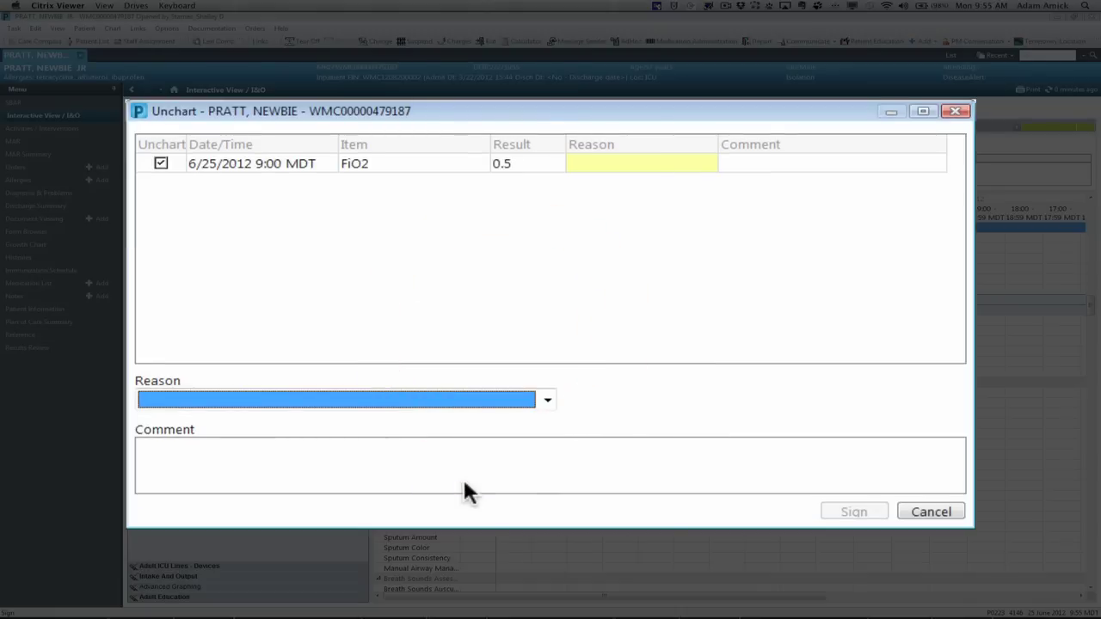
left_click(551, 413)
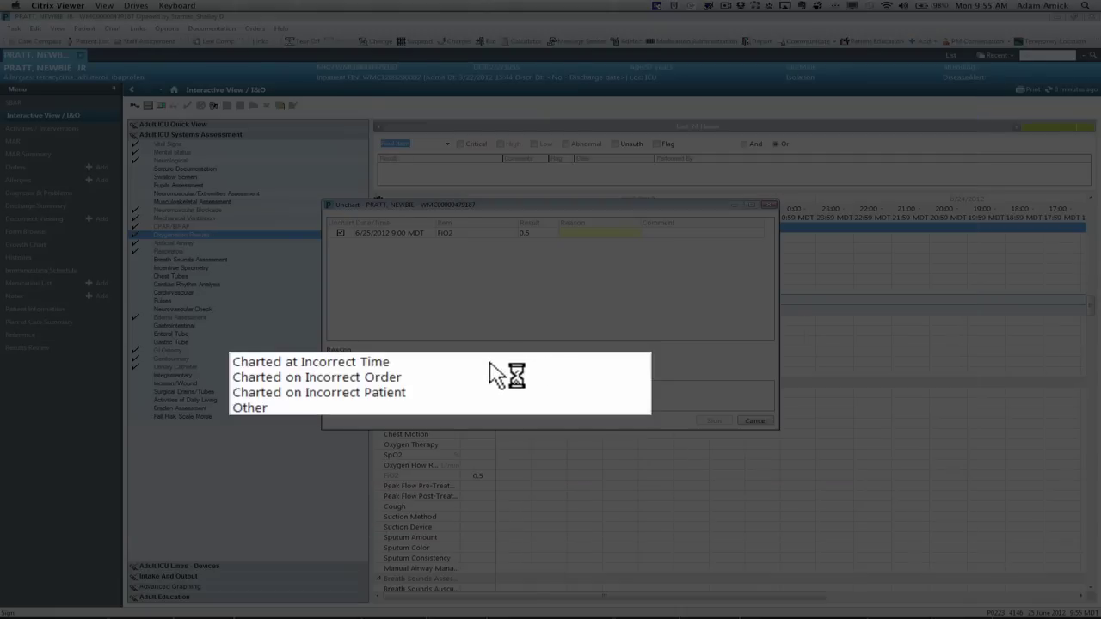
left_click(398, 392)
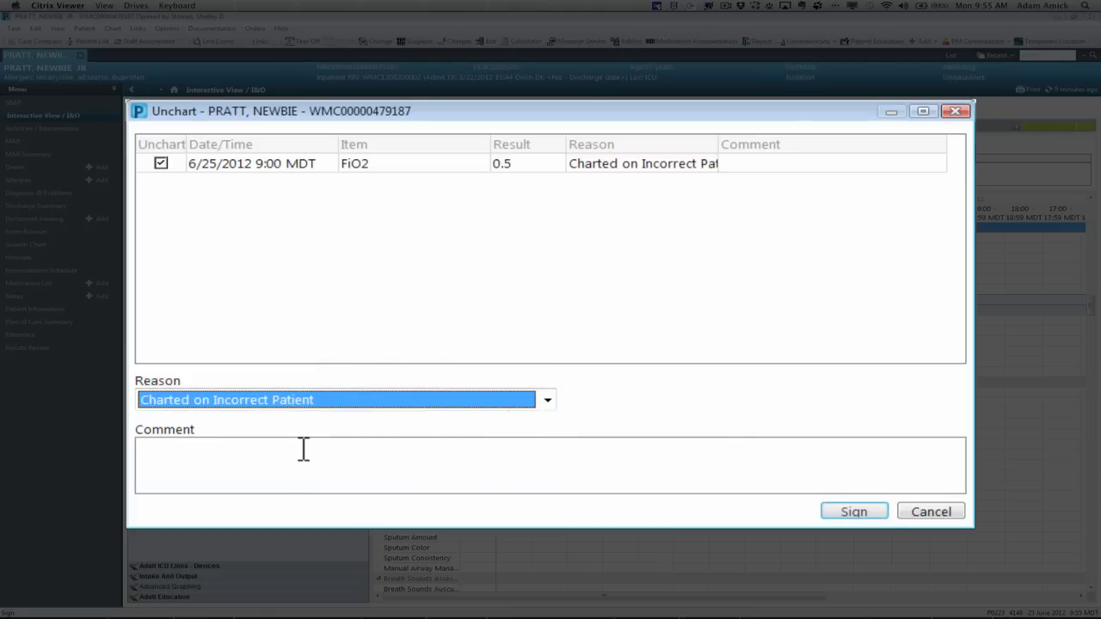
left_click(854, 514)
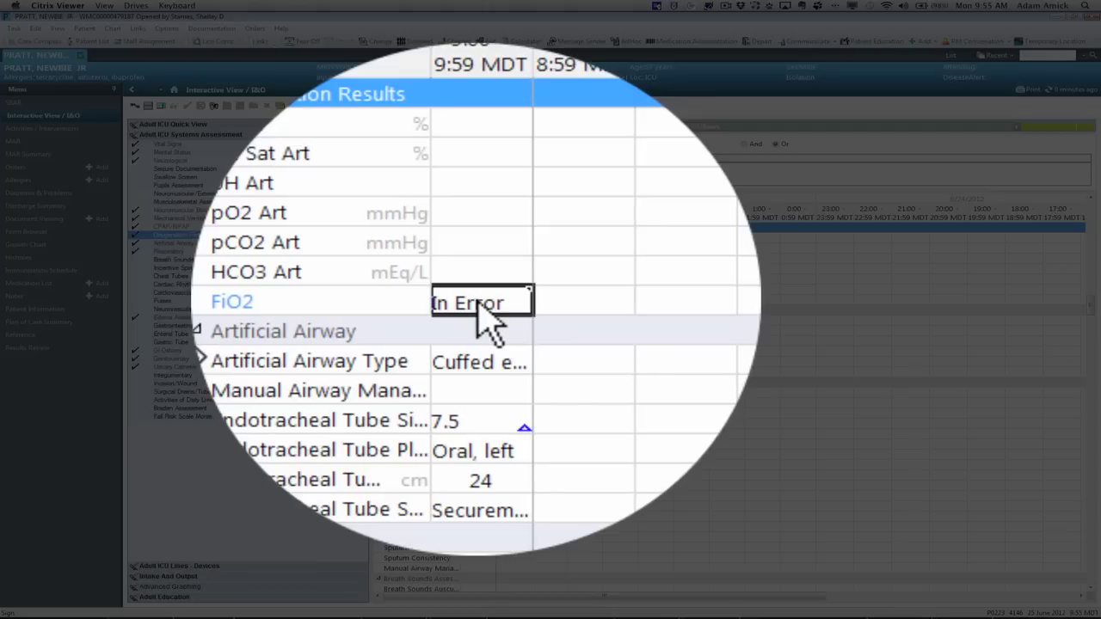
right_click(486, 317)
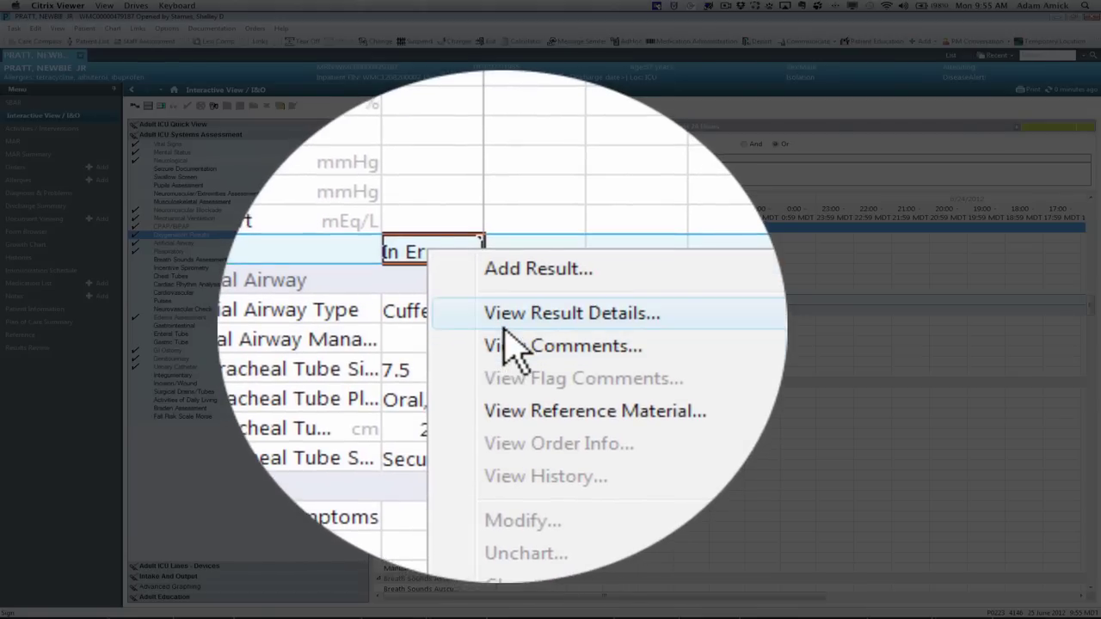
left_click(506, 315)
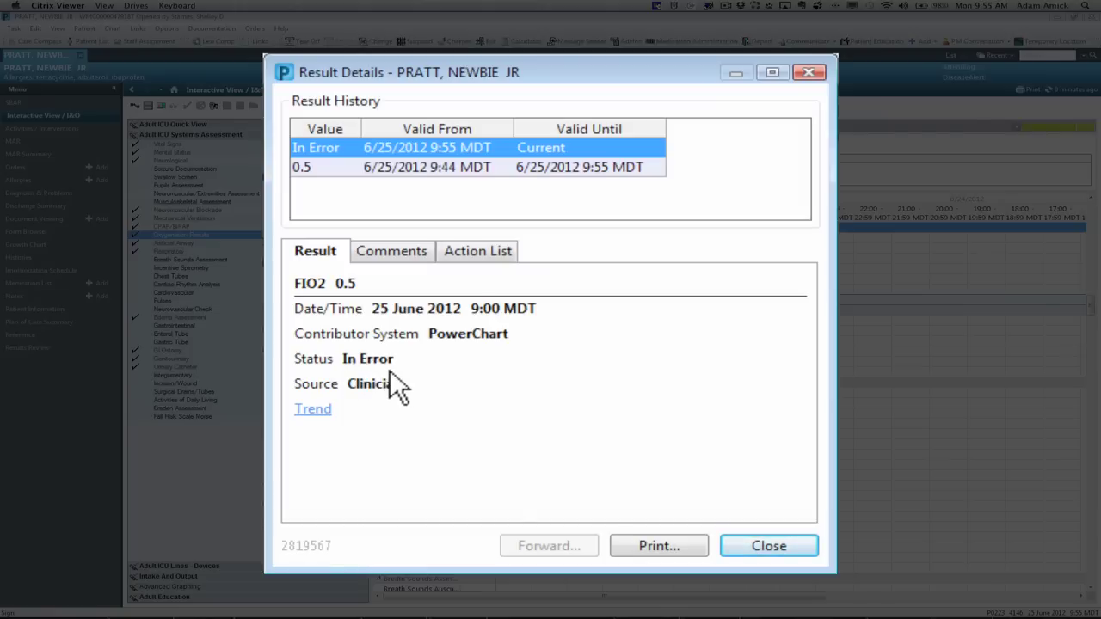
left_click(765, 552)
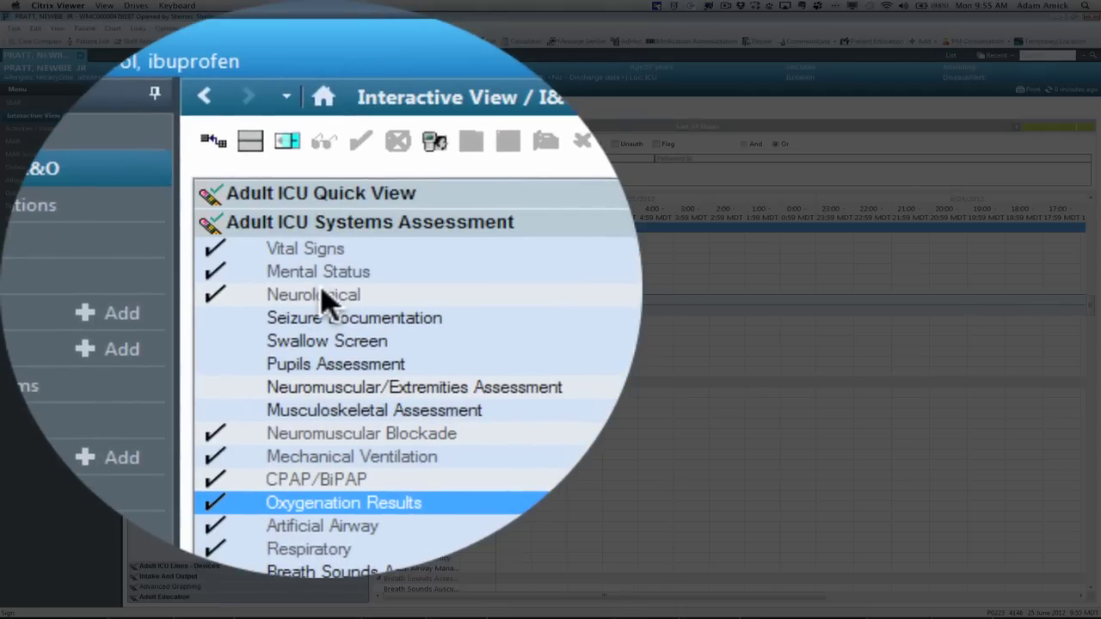
Step: Flag the 9:00 Obtunded Level of Consciousness result in the Neurological section
left_click(320, 295)
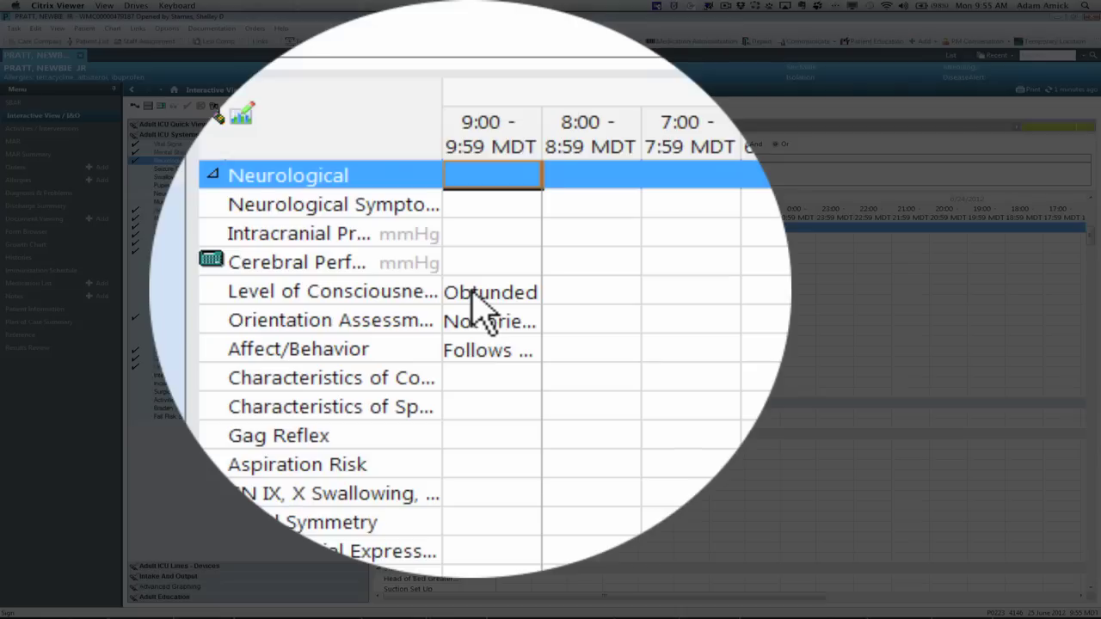
right_click(470, 270)
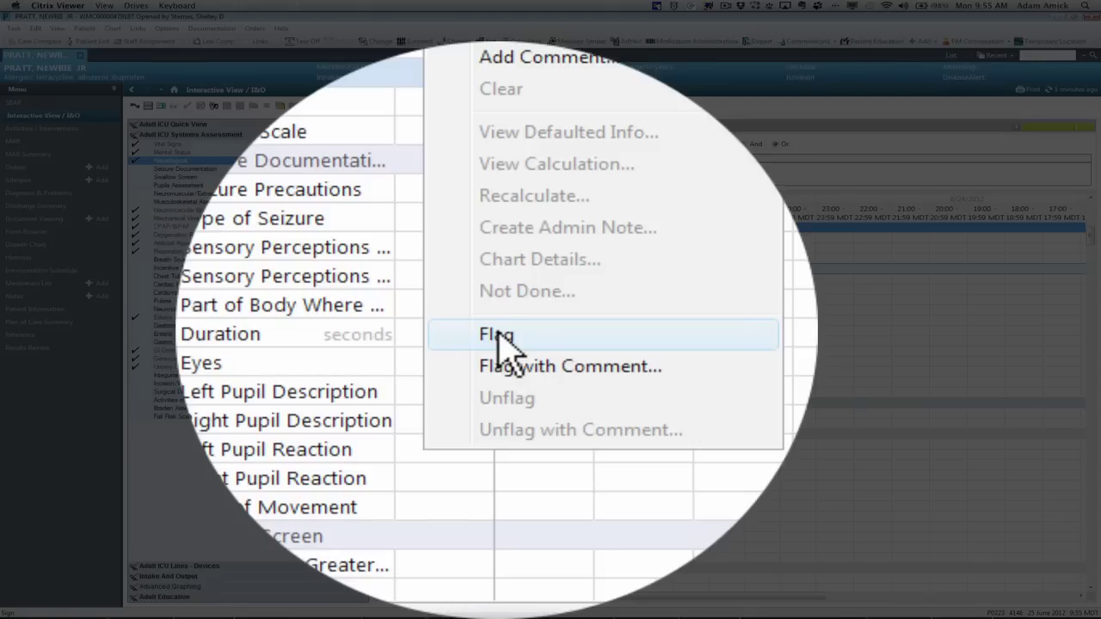
left_click(499, 338)
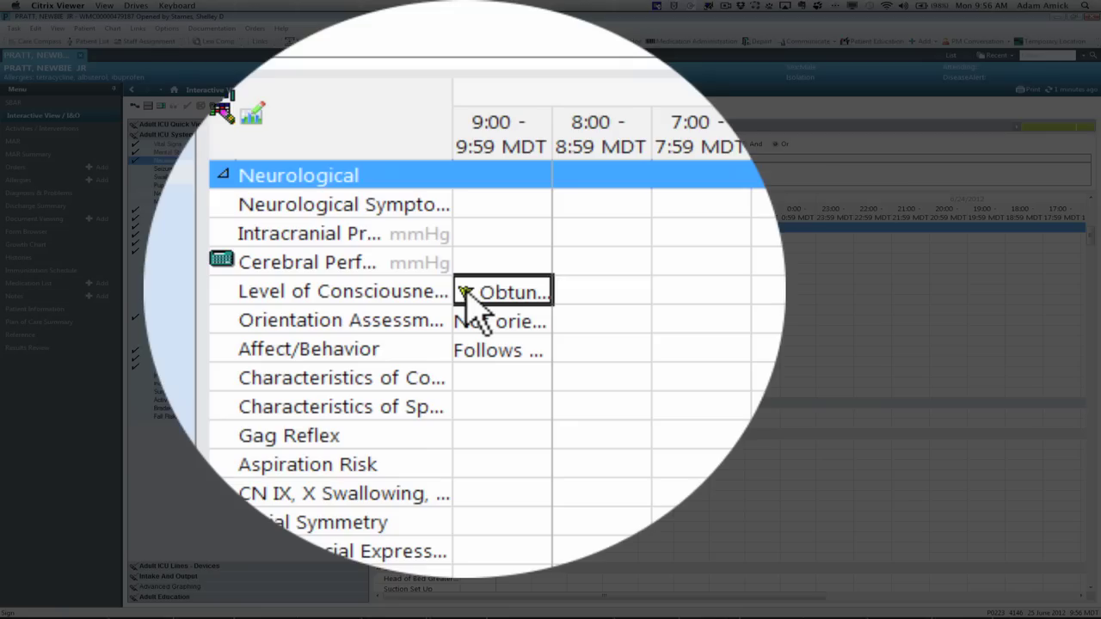
mouse_move(465, 290)
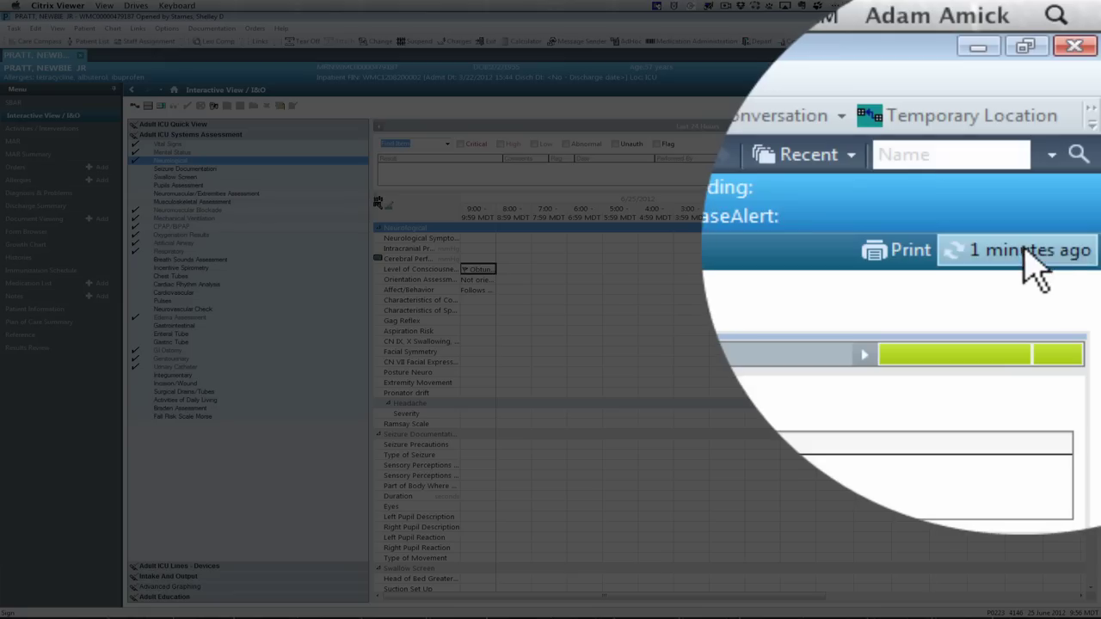
Step: Refresh the flowsheet and filter it to show only flagged results
left_click(1076, 91)
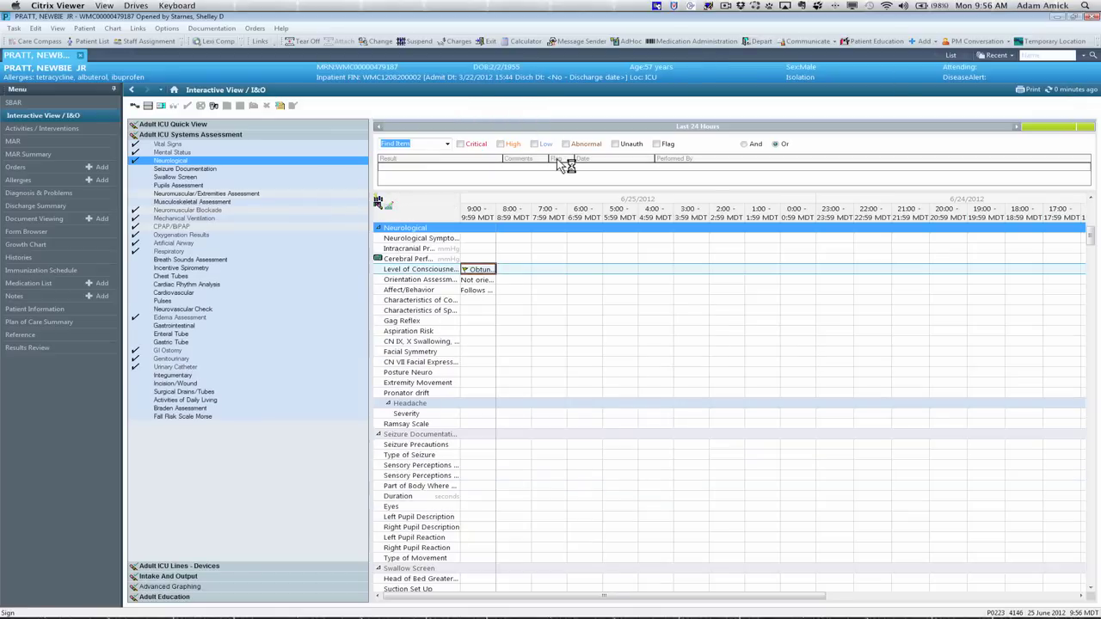
left_click(654, 147)
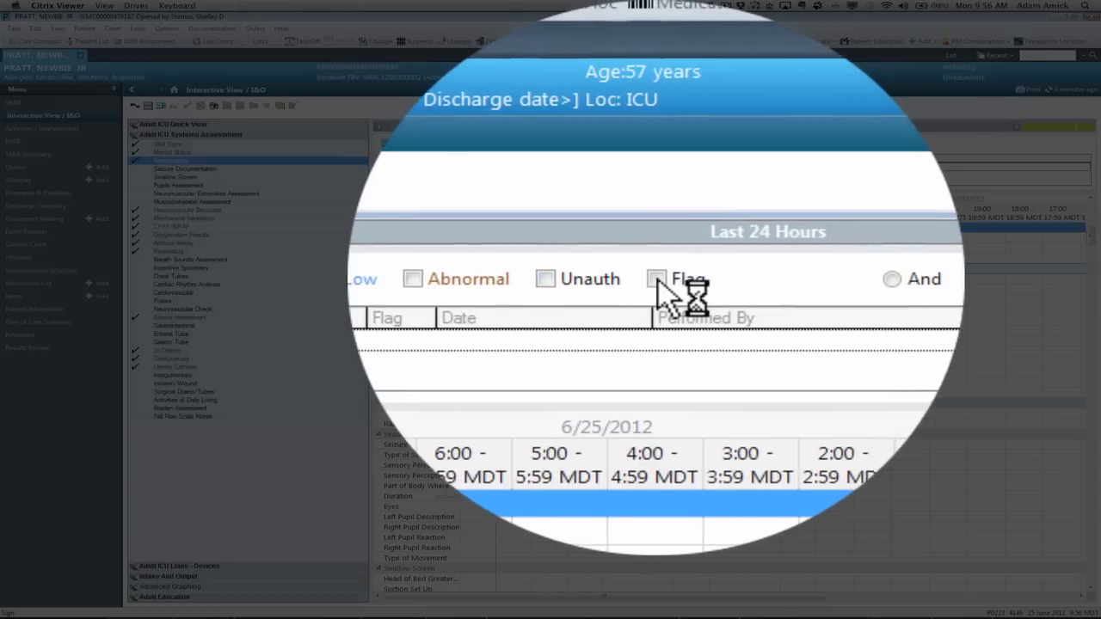
left_click(657, 145)
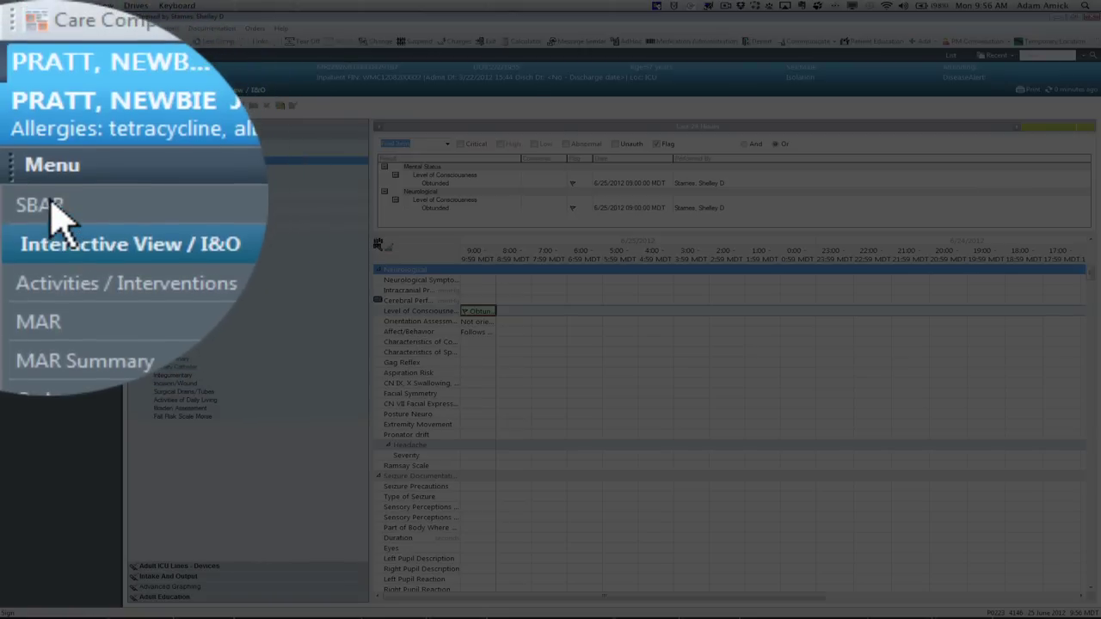
Step: Check Level of Consciousness in SBAR's Flagged Events, then go back to Interactive View / I&O
left_click(17, 104)
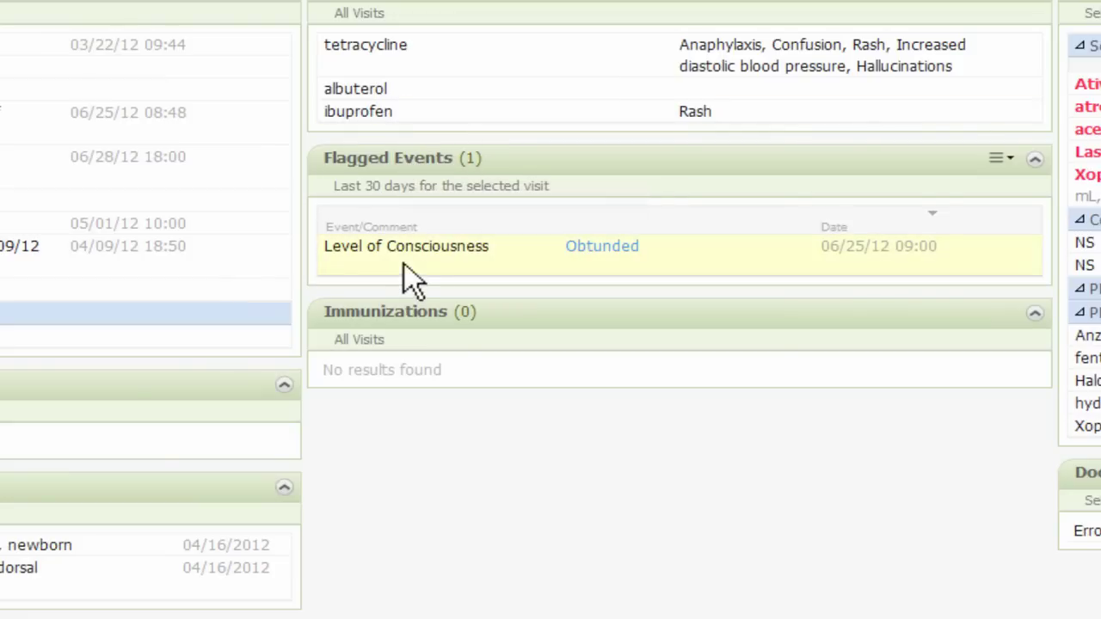
mouse_move(491, 244)
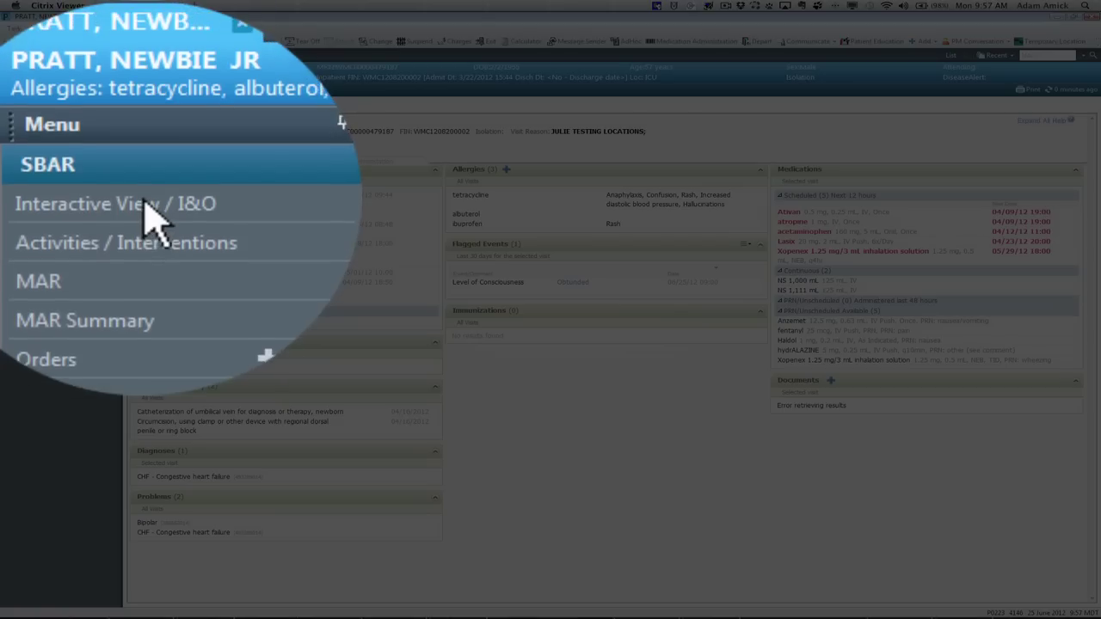
left_click(44, 117)
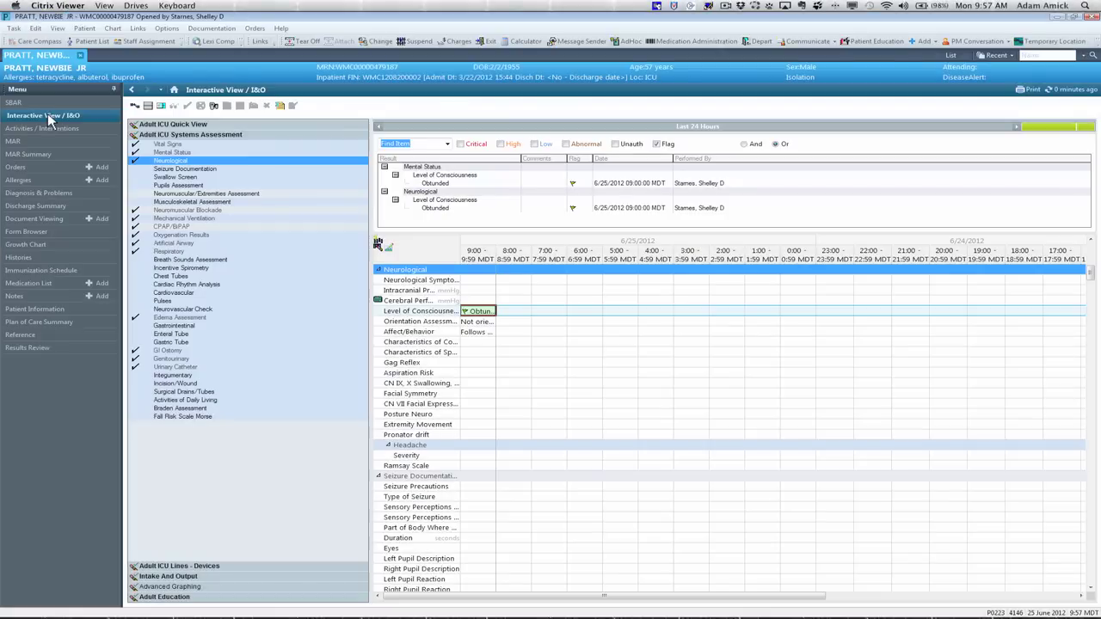
left_click(473, 345)
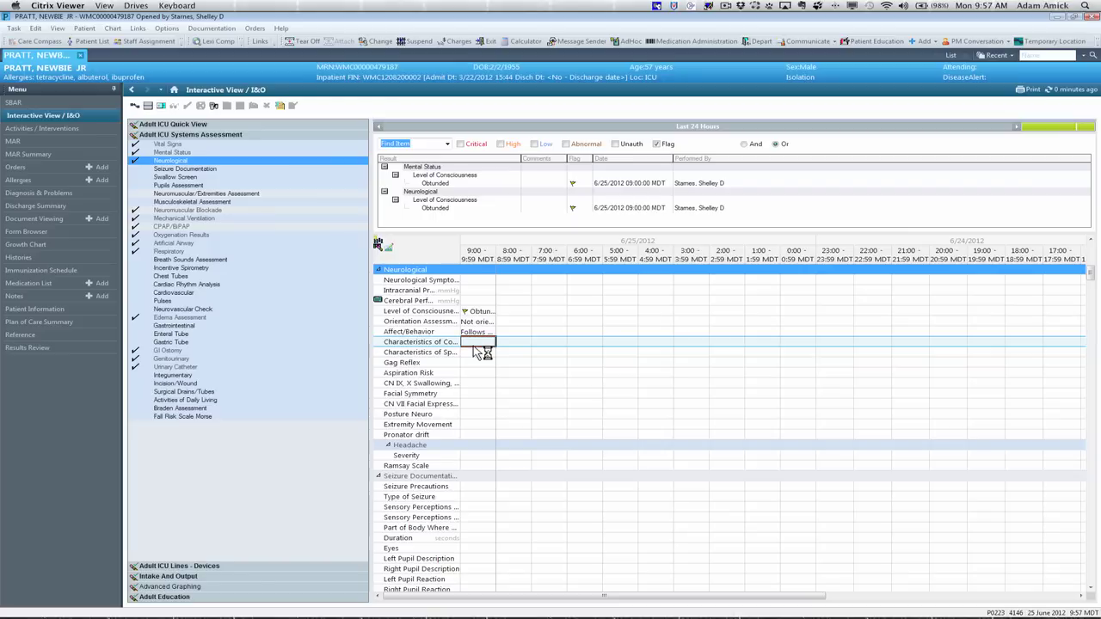